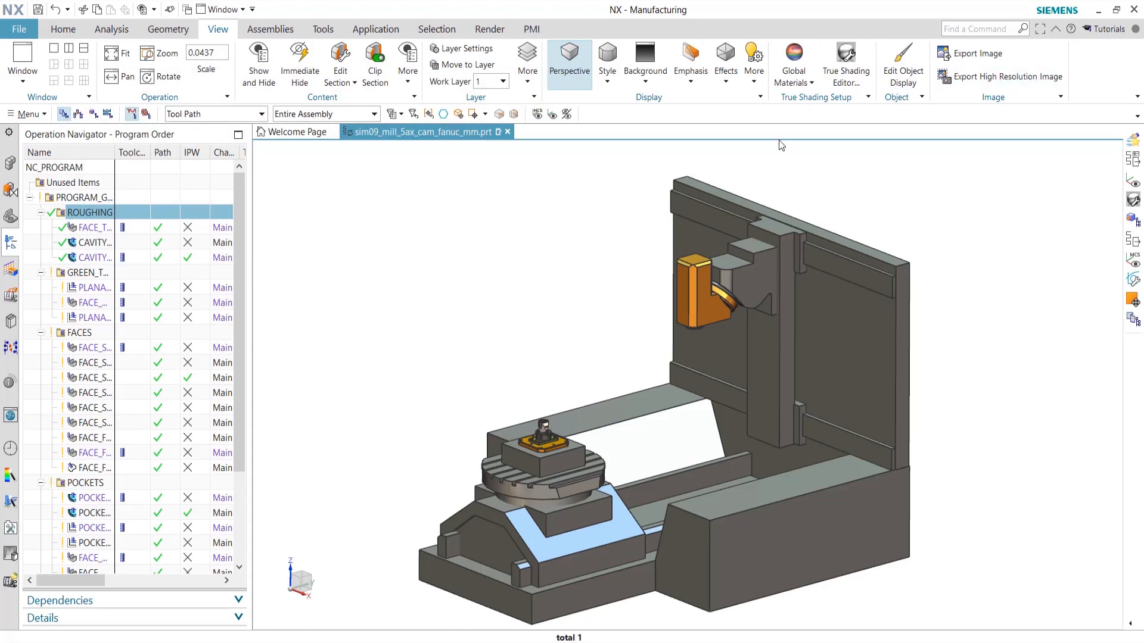
Open the 5-Ax_Mill_Vertical_45-B-Head postprocessor for editing in Post Configurator
left_click(63, 29)
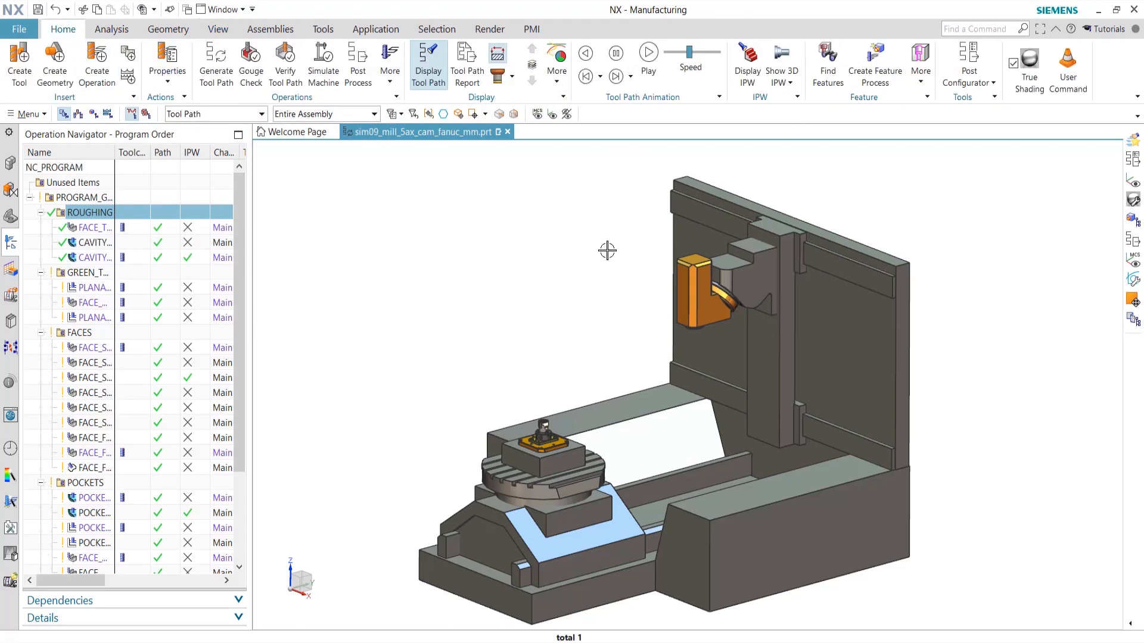
left_click(969, 64)
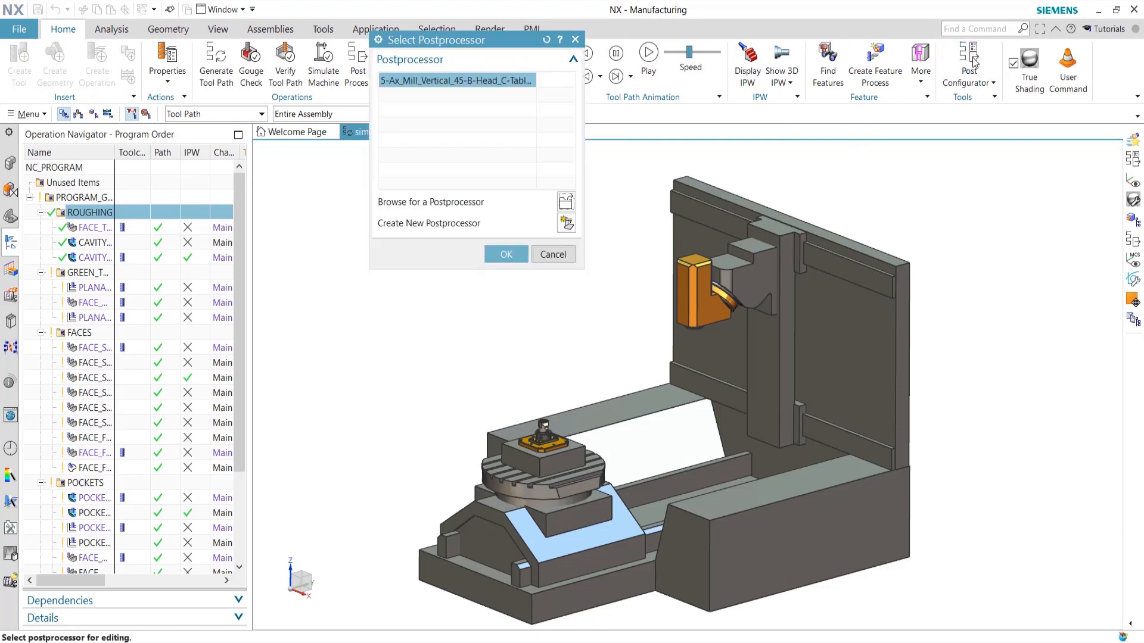
left_click(503, 255)
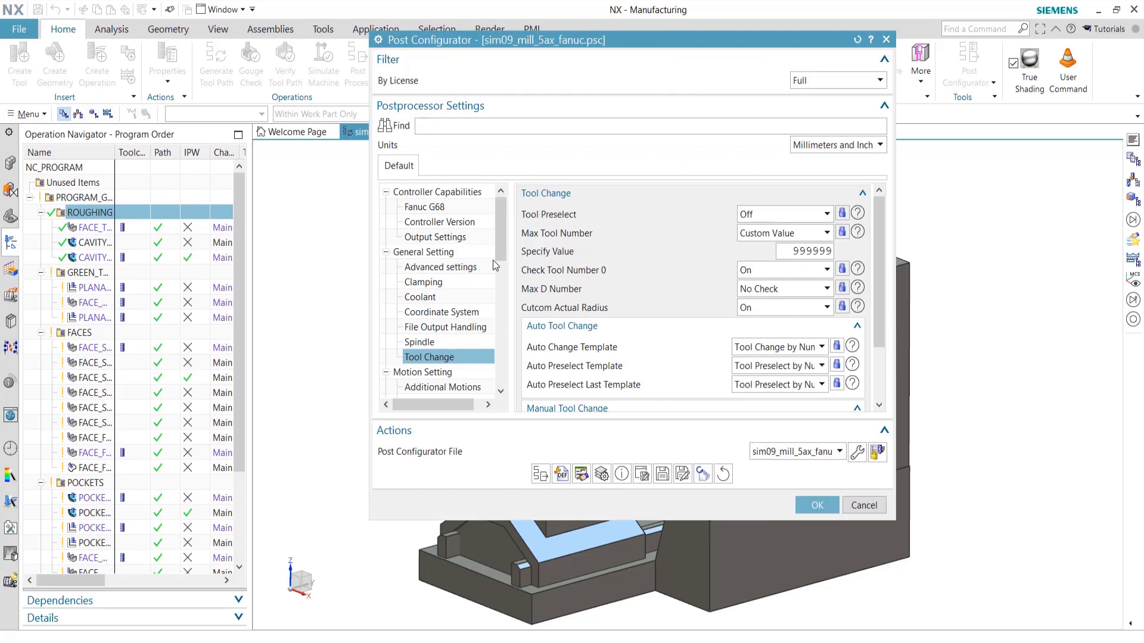
left_click_drag(662, 37, 592, 61)
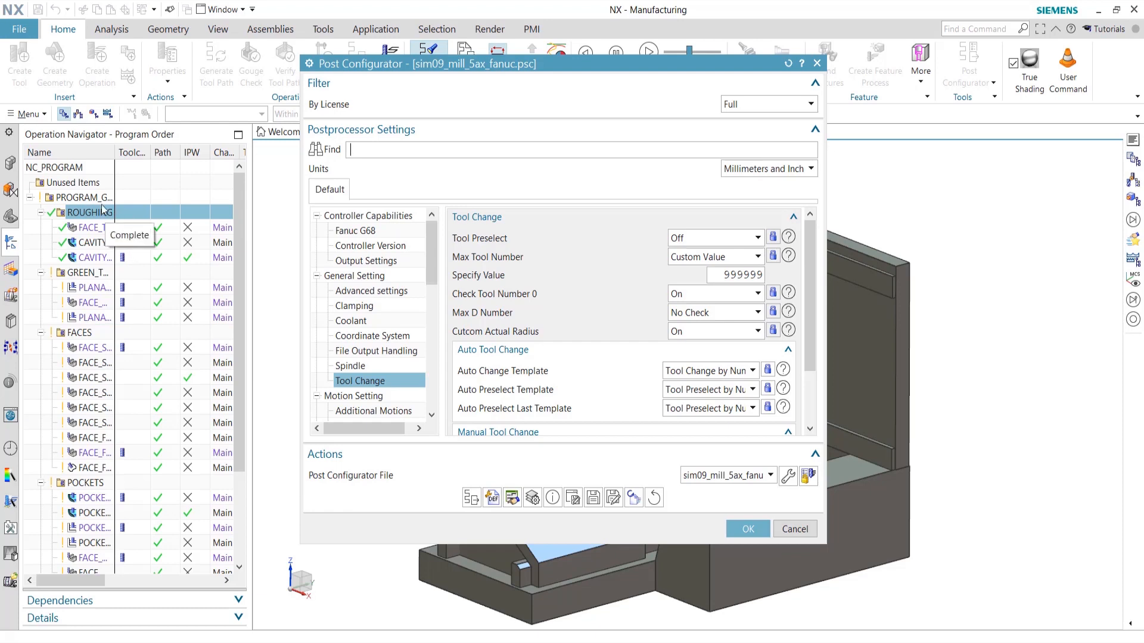
Postprocess the ROUGHING program and examine the NC code at the start of the FACE_TOP and CAVITY_TOP operations for tool change output
left_click(471, 498)
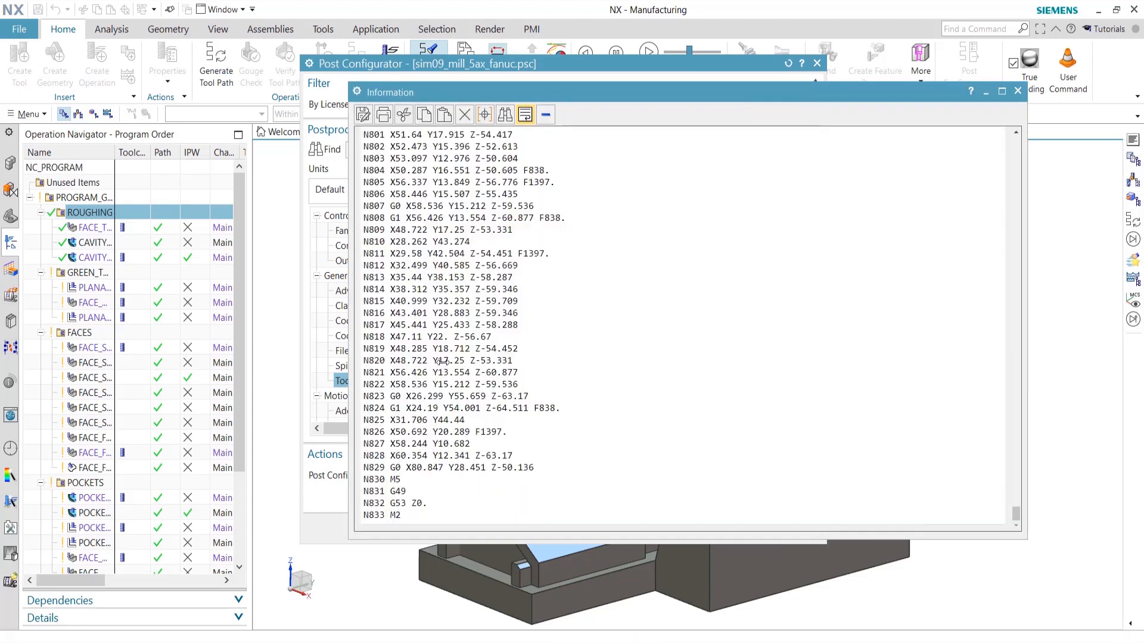
left_click_drag(1016, 513, 1008, 191)
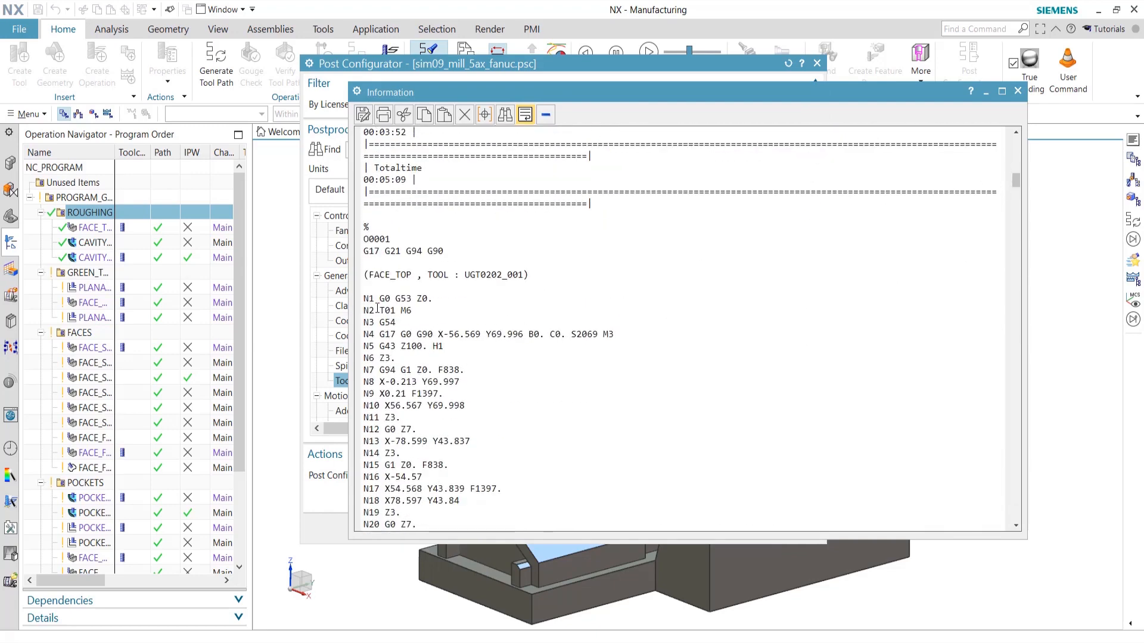
left_click_drag(394, 308, 423, 309)
scroll(422, 314, "down", 14)
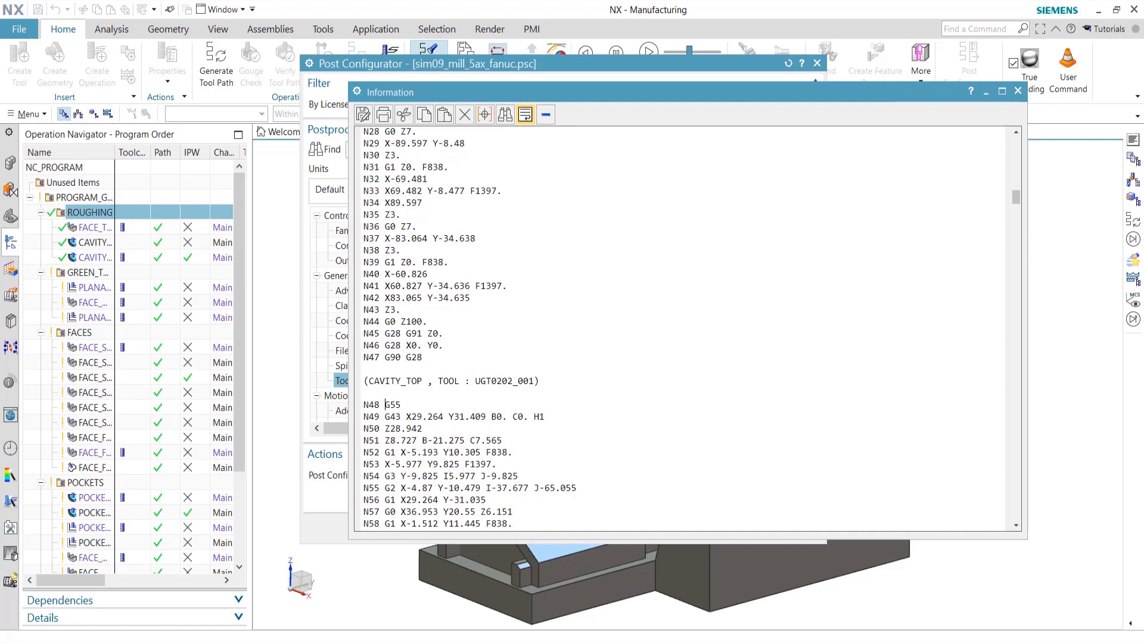
left_click(1018, 91)
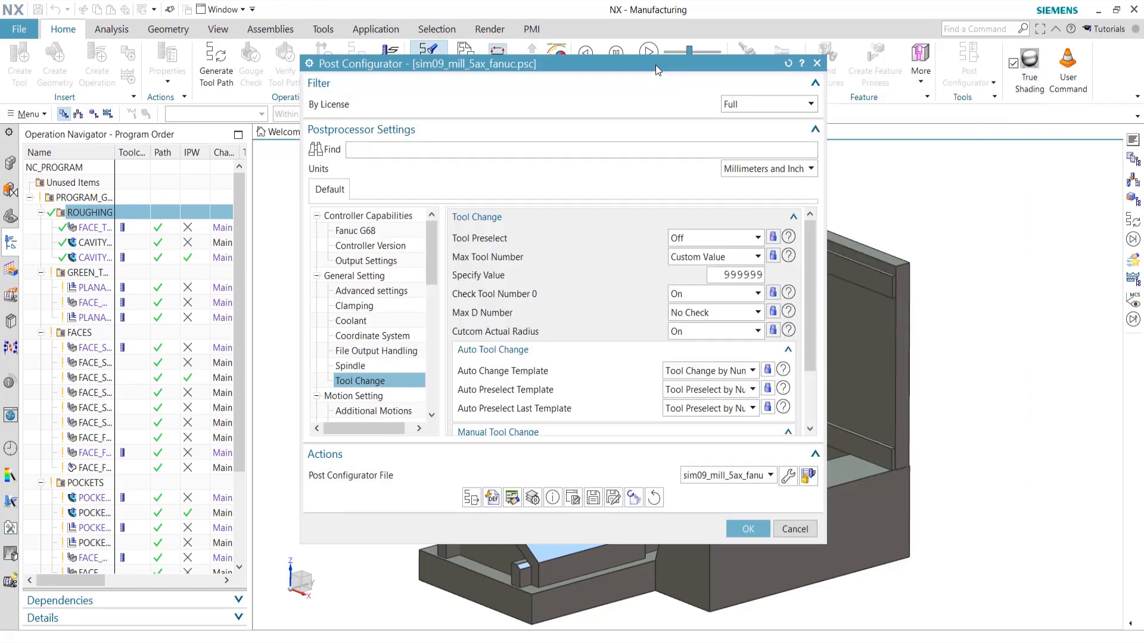
Add a layer after Machine Tool Builder named Community Layer, with file name community_layer, its own directory and TCL file but no definition file
mouse_move(649, 71)
left_mouse_down()
mouse_move(620, 69)
mouse_move(630, 69)
left_mouse_up()
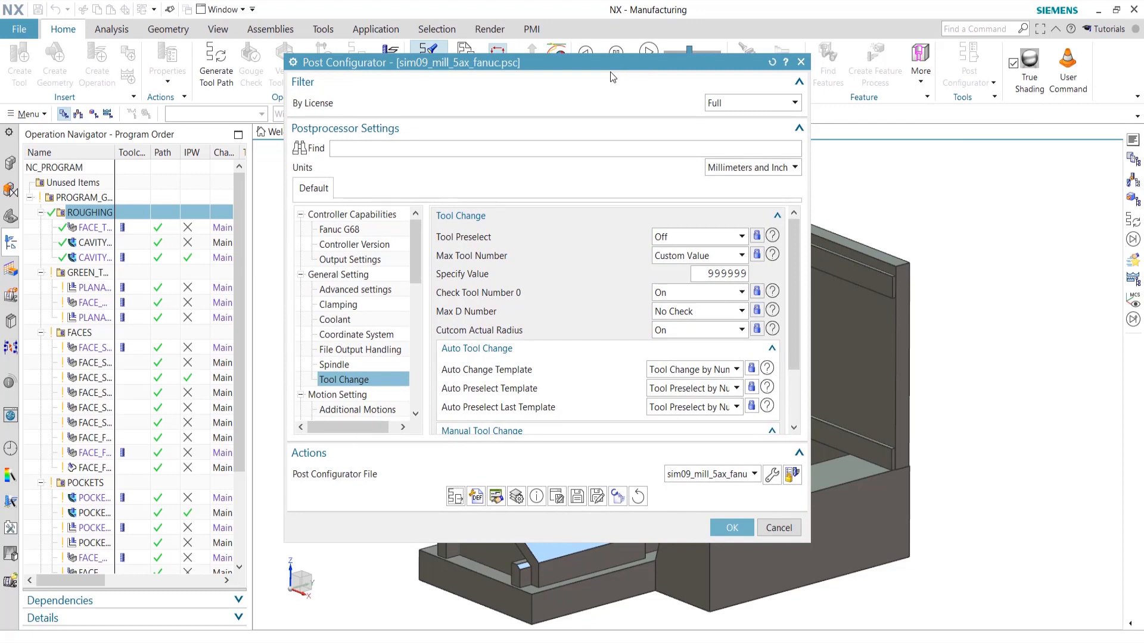
left_click(516, 505)
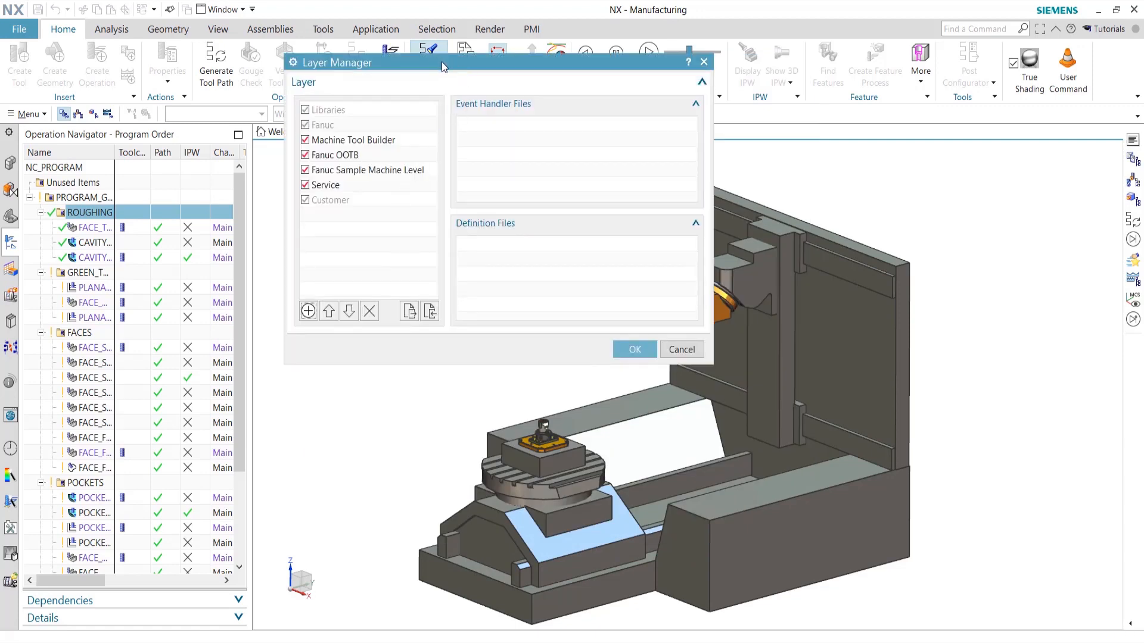
left_click_drag(442, 62, 474, 178)
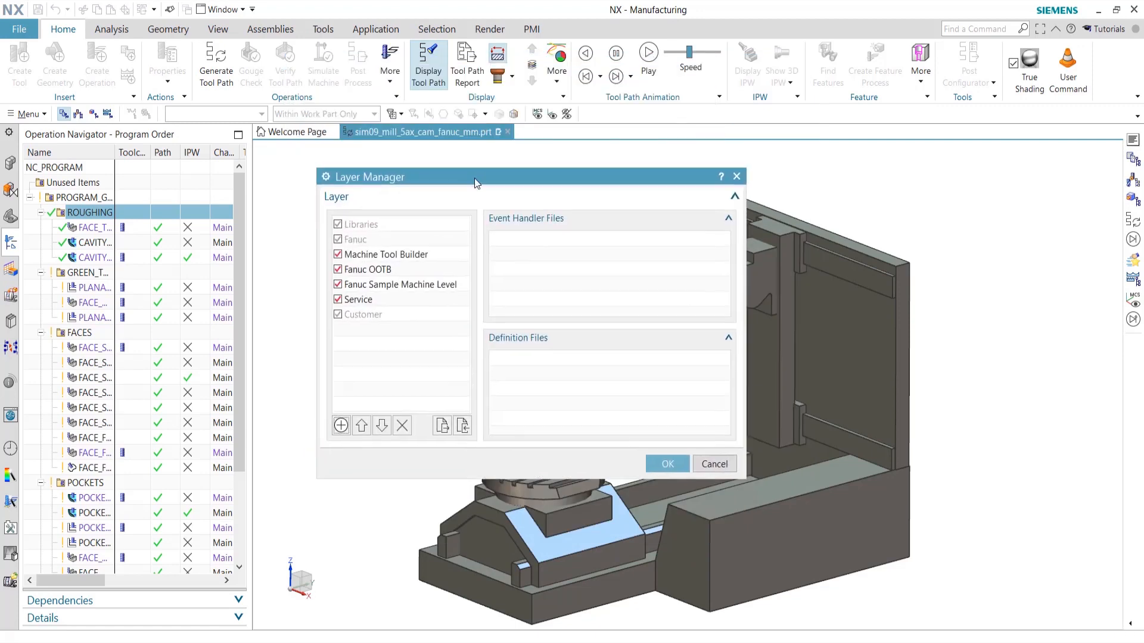
left_click(383, 261)
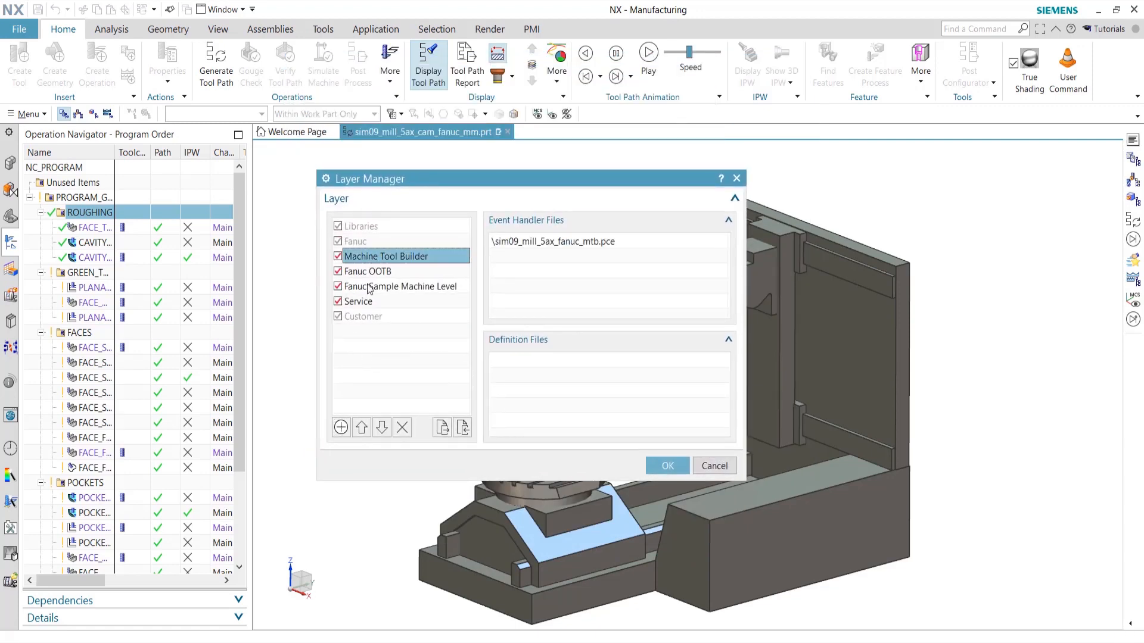
left_click(341, 427)
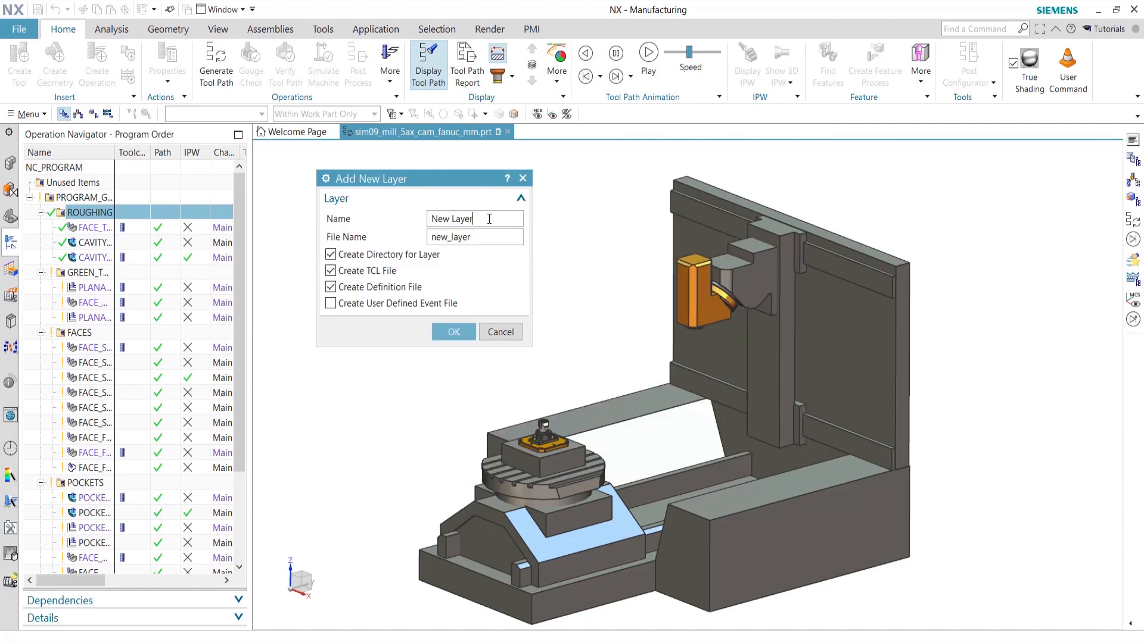
type("Community Layer")
key("Tab")
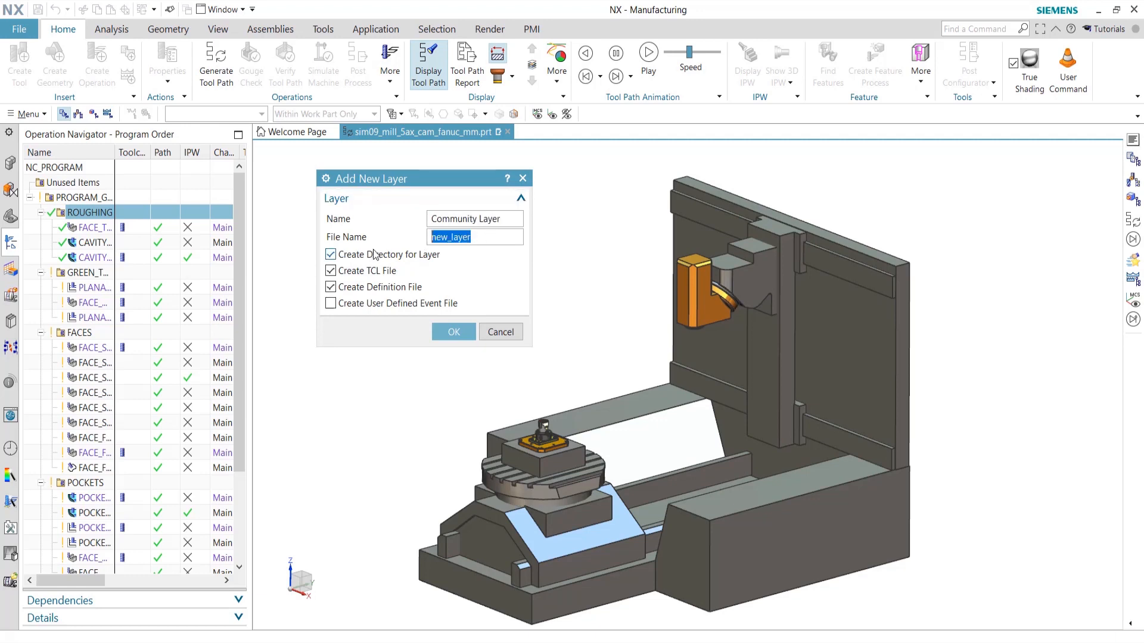
type("community_layer")
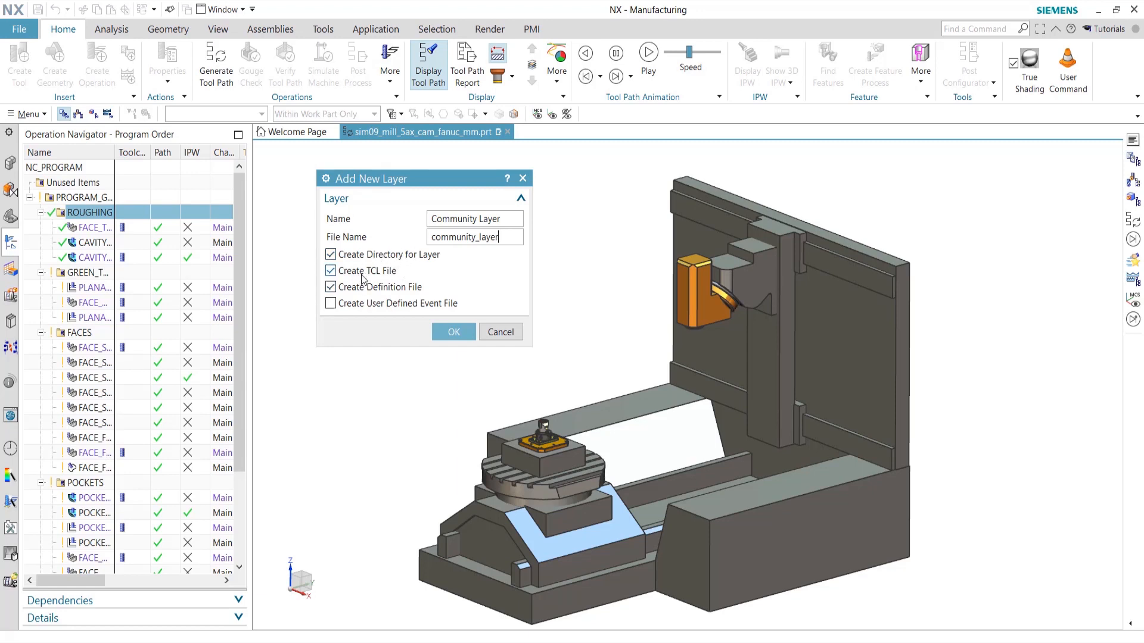
left_click(348, 289)
left_click(456, 332)
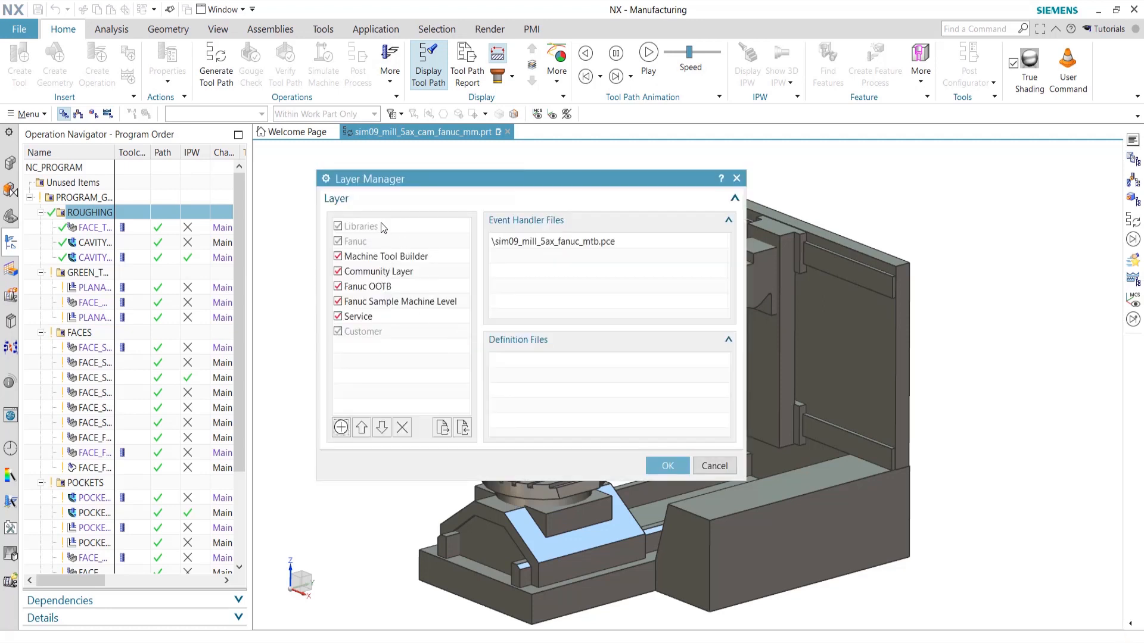
left_click(386, 275)
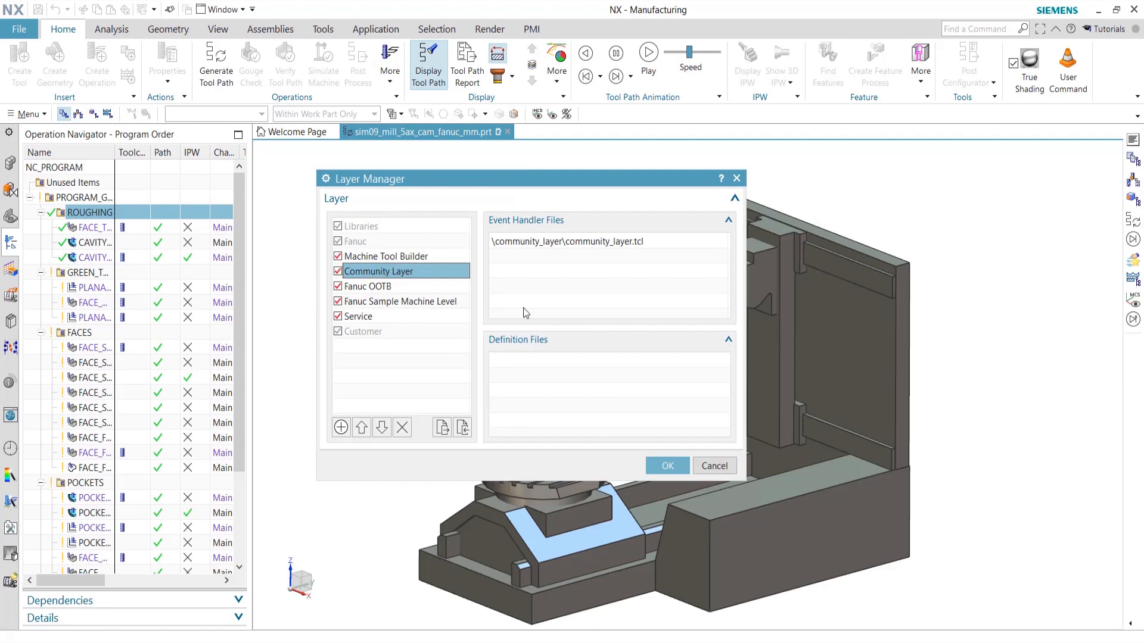
left_click(667, 465)
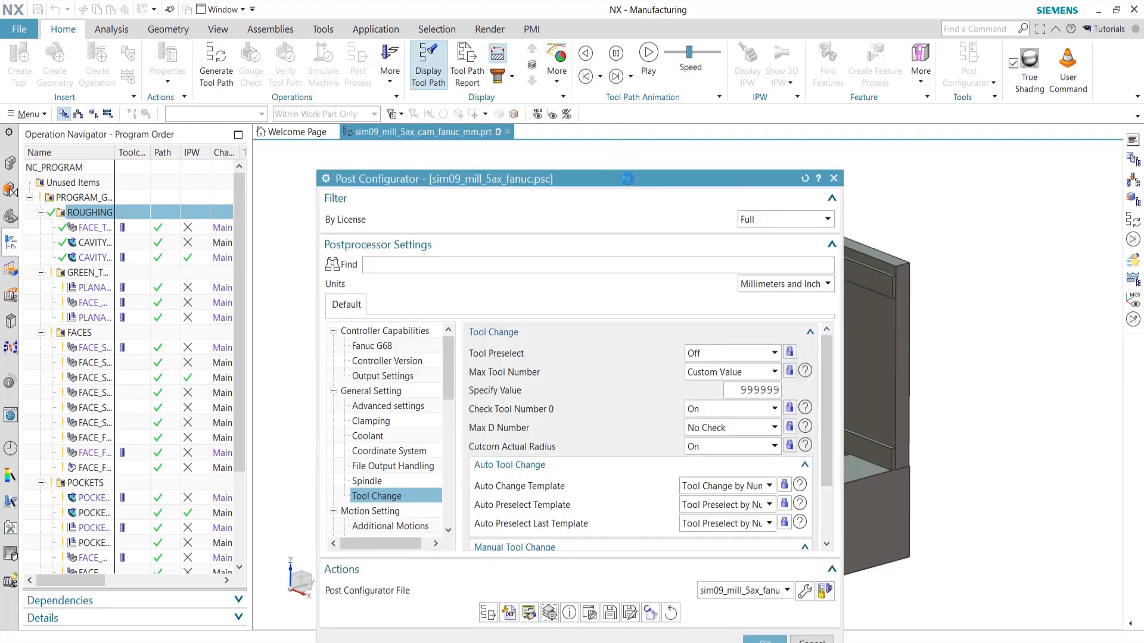
Open community_layer.tcl for editing and paste in the prepared redundant tool output code
left_click_drag(628, 178, 471, 62)
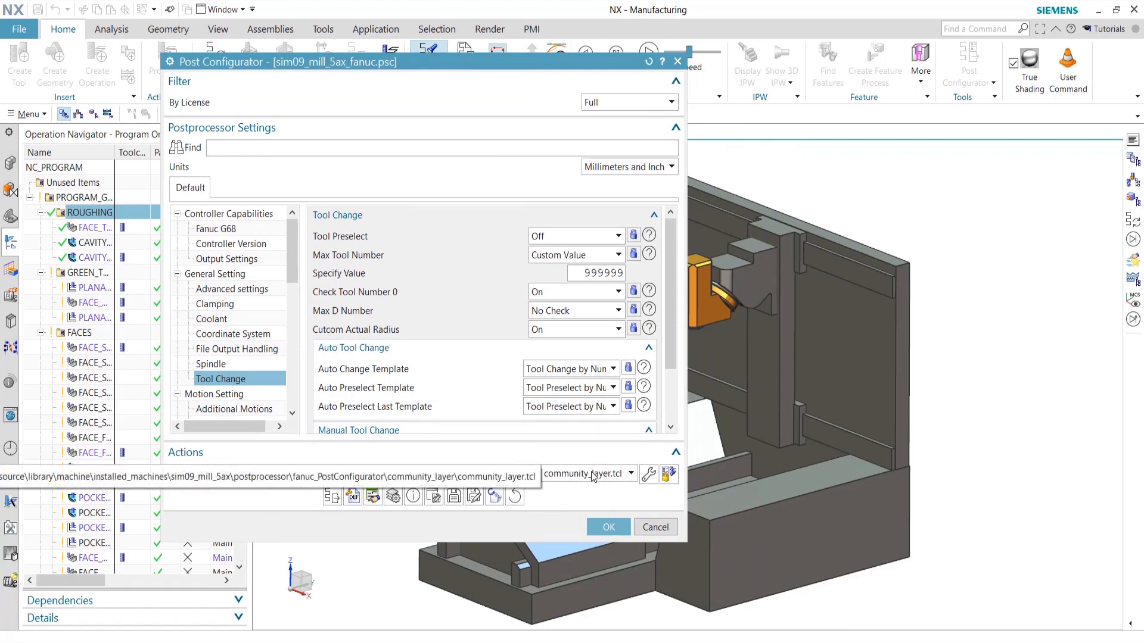
left_click(649, 474)
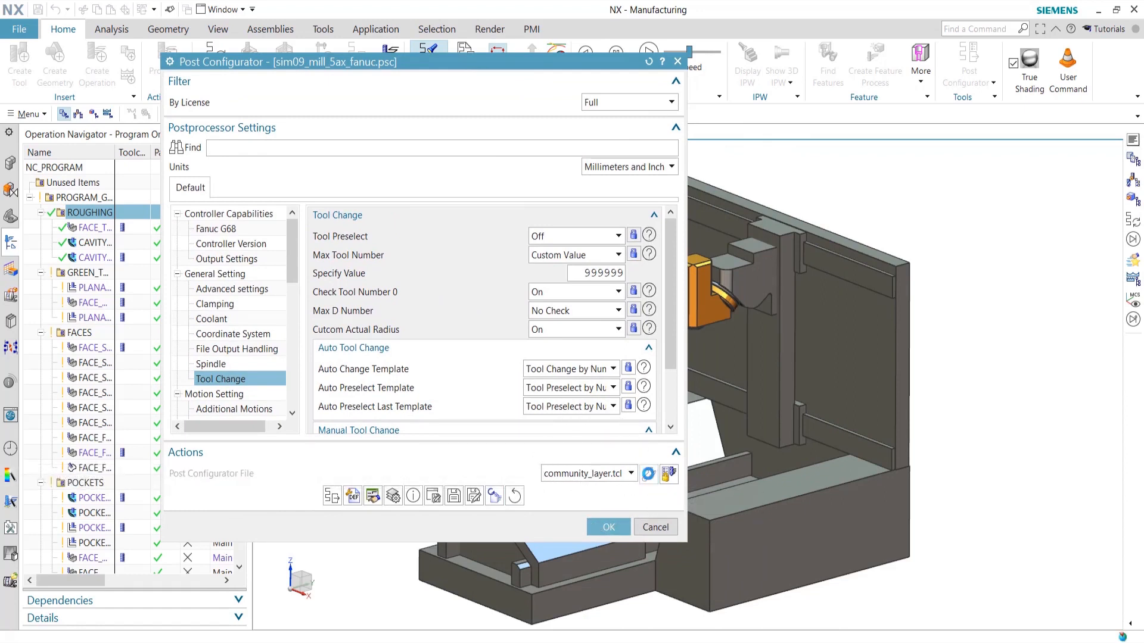
left_click_drag(340, 40, 376, 52)
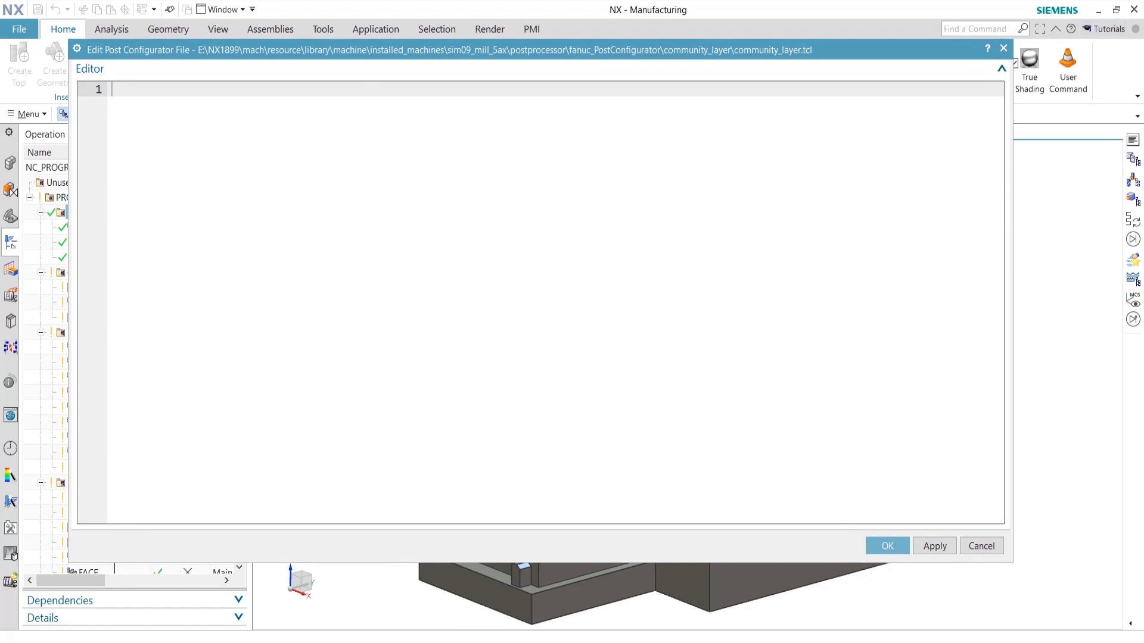
key("ctrl+v")
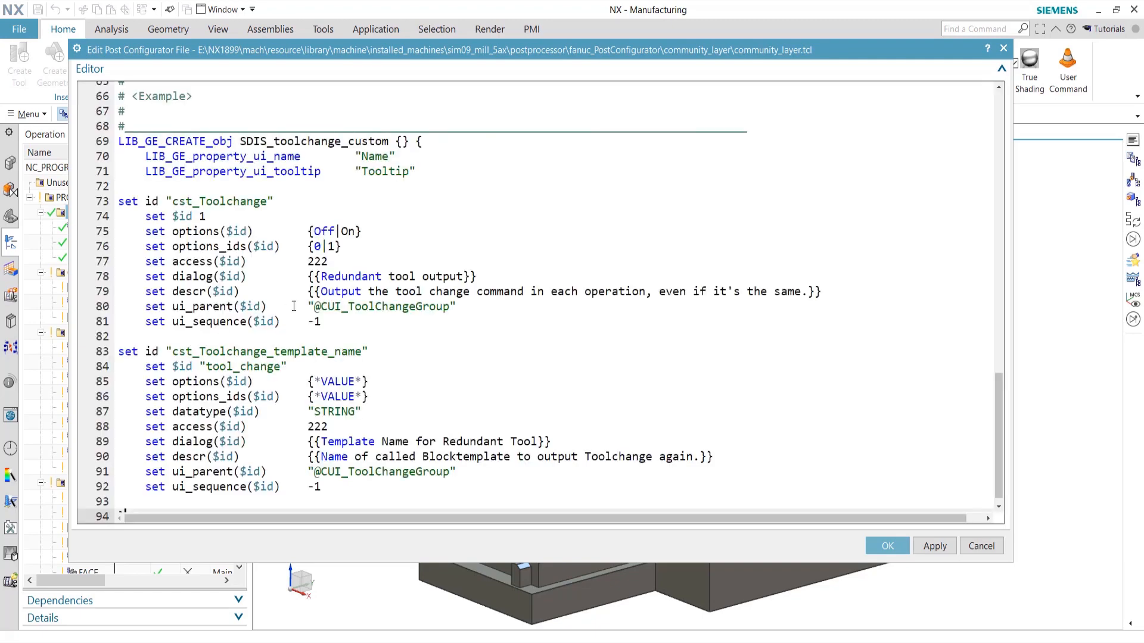
Review the pasted script's header, the modified buffers and the SDIS_reduntant_tool_output procedure
scroll(320, 311, "up", 20)
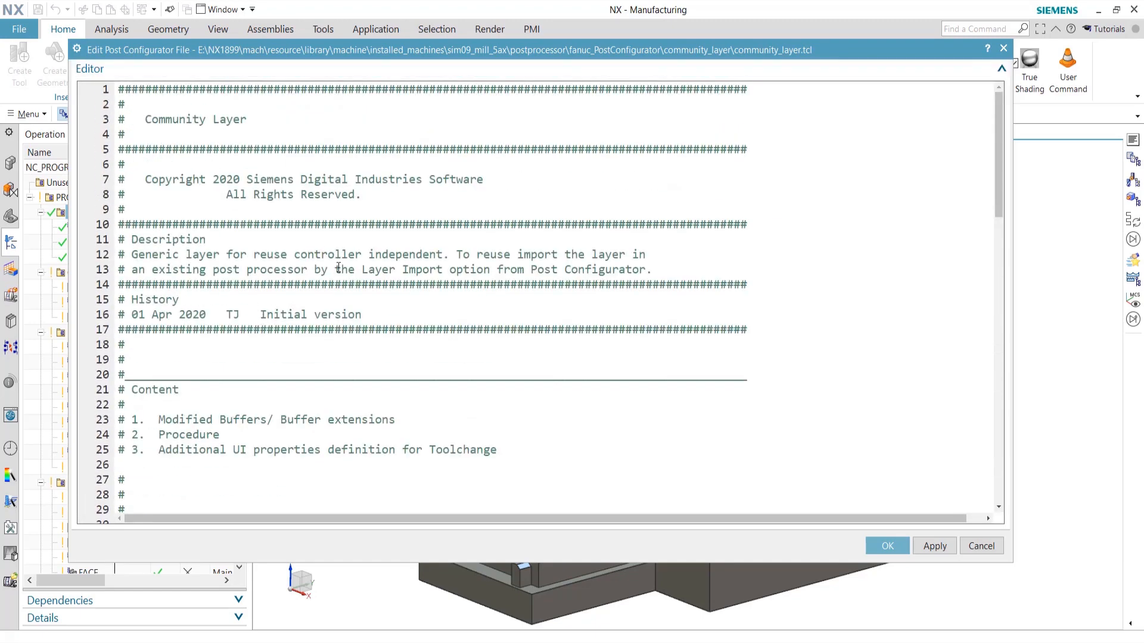
left_click(175, 122)
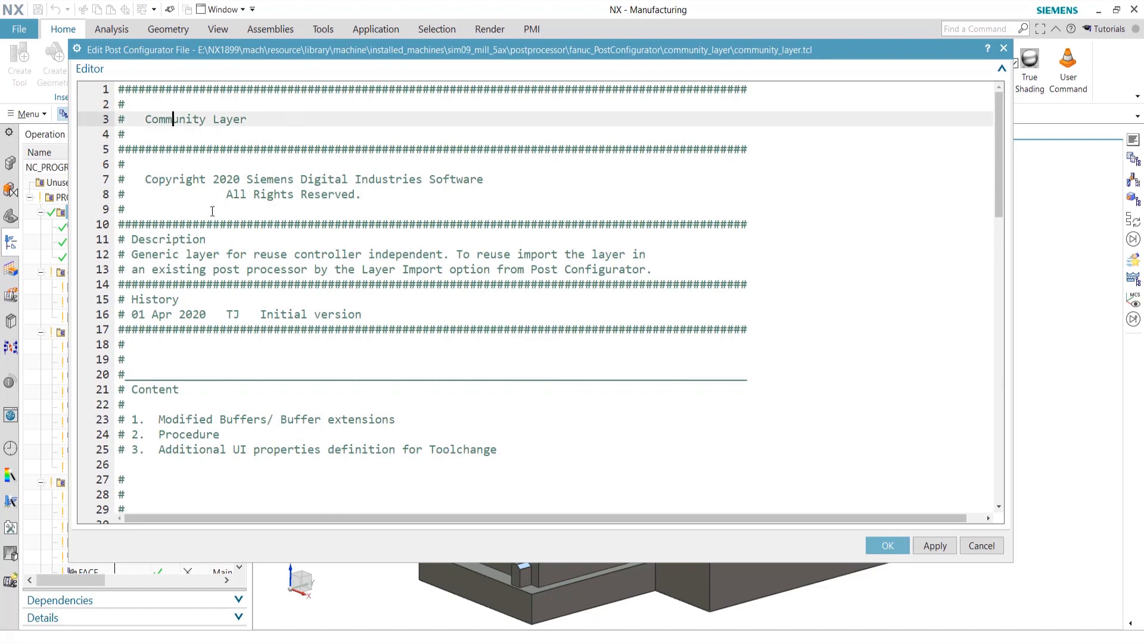
scroll(215, 205, "down", 4)
scroll(215, 214, "down", 6)
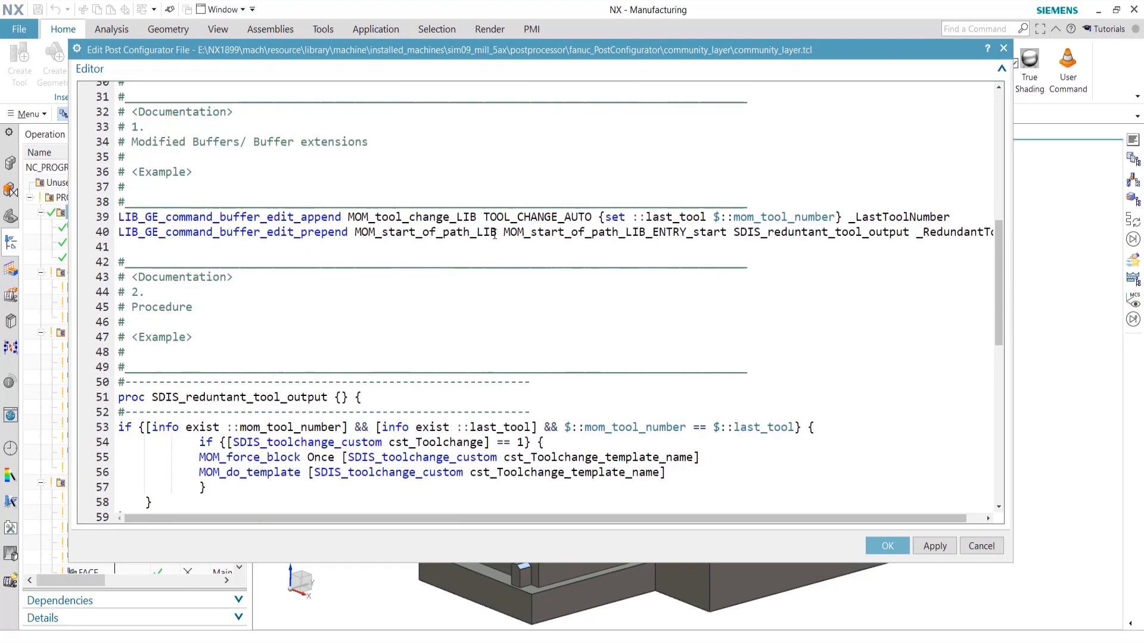
double_click(809, 232)
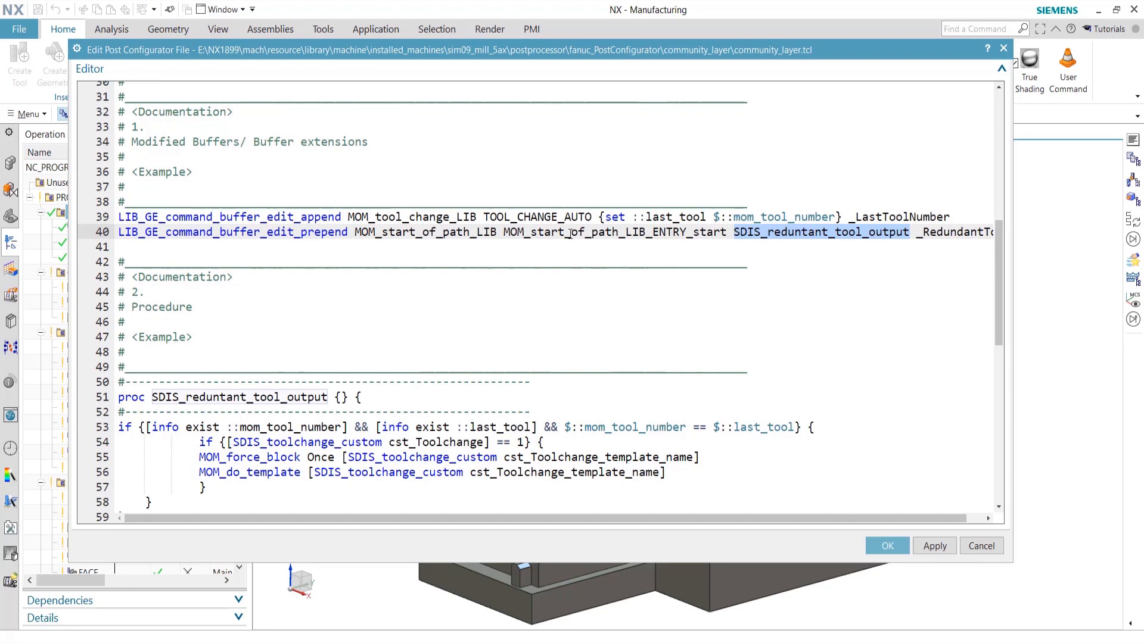
scroll(390, 247, "down", 3)
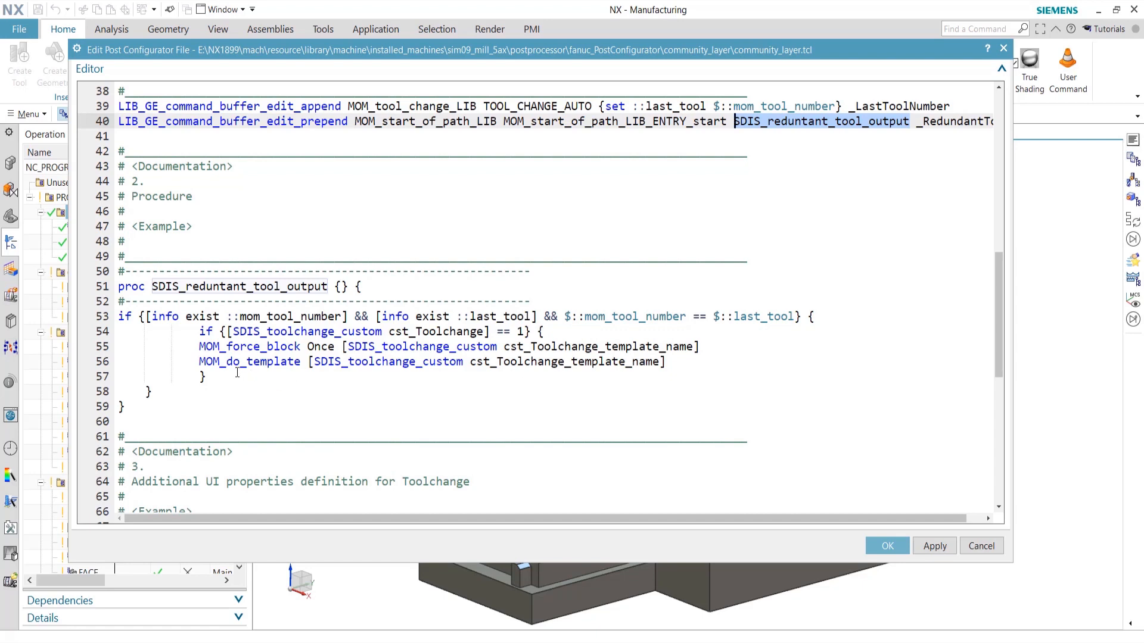
left_click(368, 348)
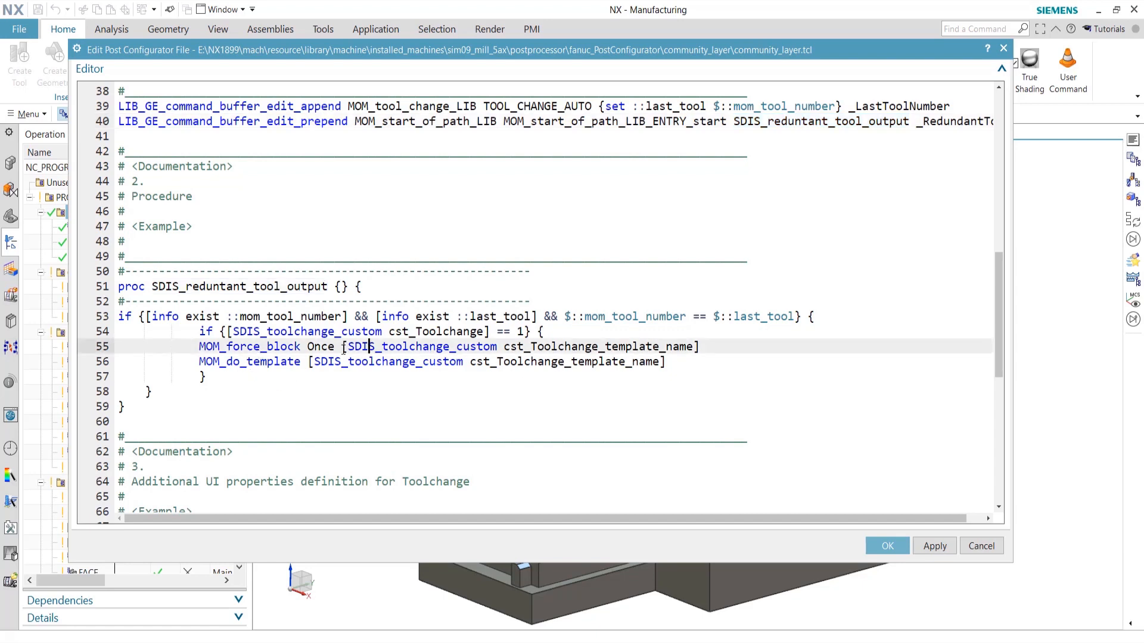
left_click_drag(346, 347, 694, 341)
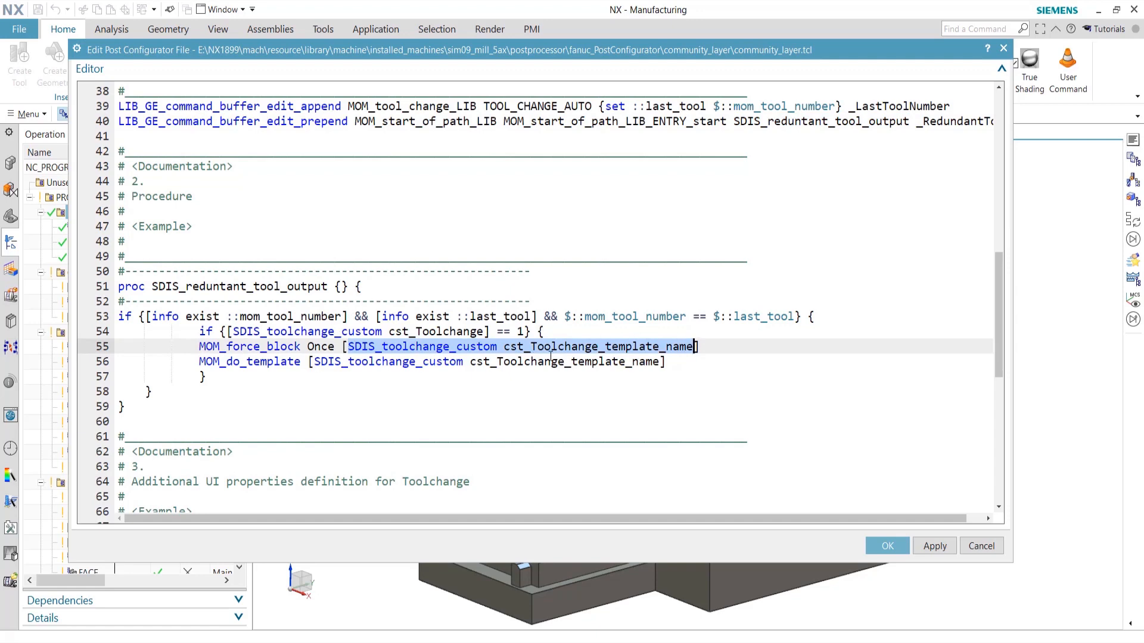
Examine the SDIS_toolchange_custom object and its cst_Toolchange and cst_Toolchange_template_name property definitions in the script
scroll(387, 359, "down", 4)
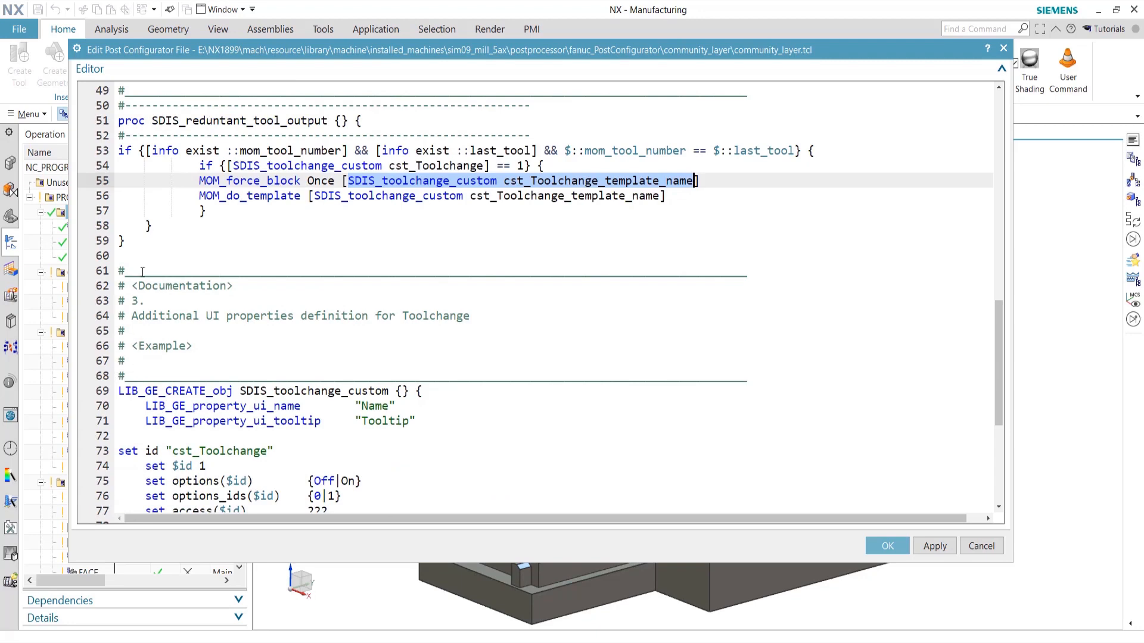
scroll(181, 326, "down", 2)
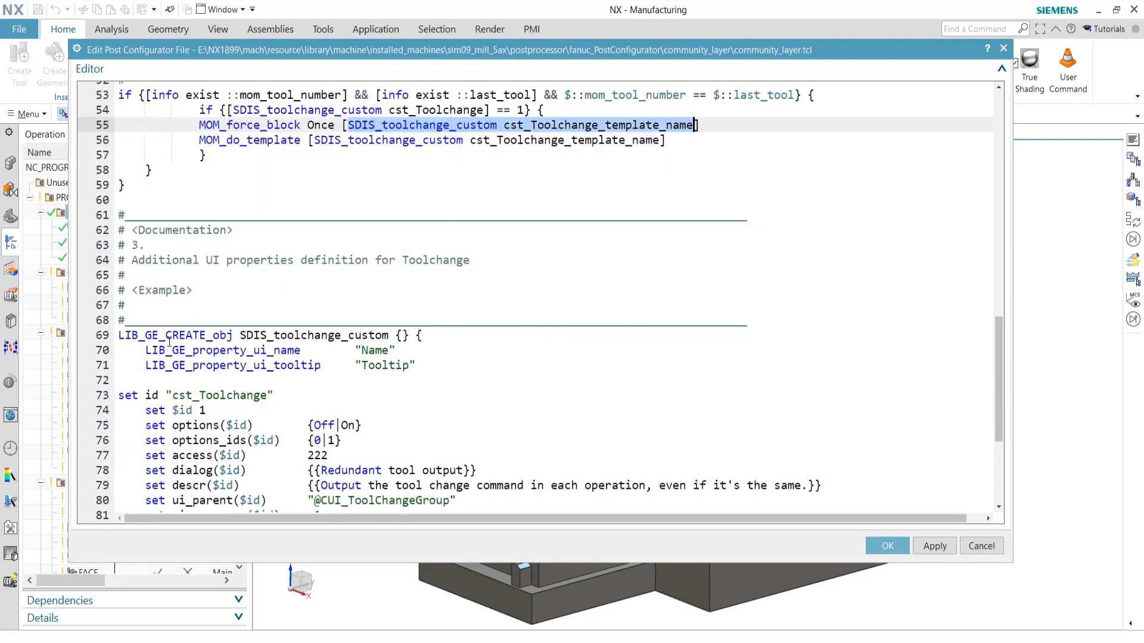
scroll(199, 304, "down", 1)
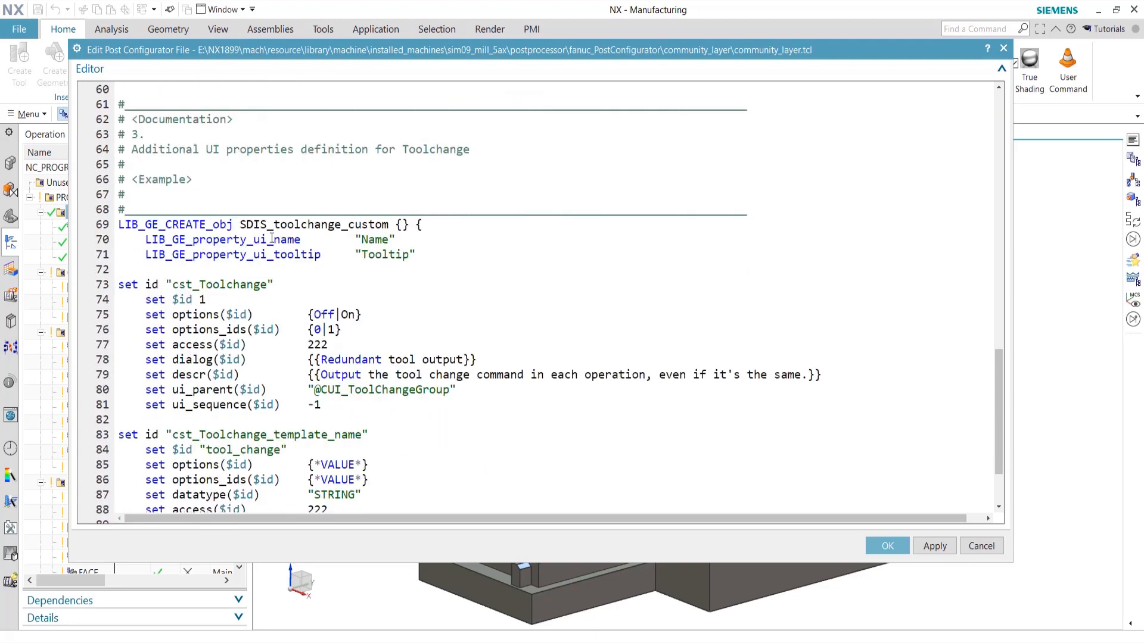
double_click(318, 224)
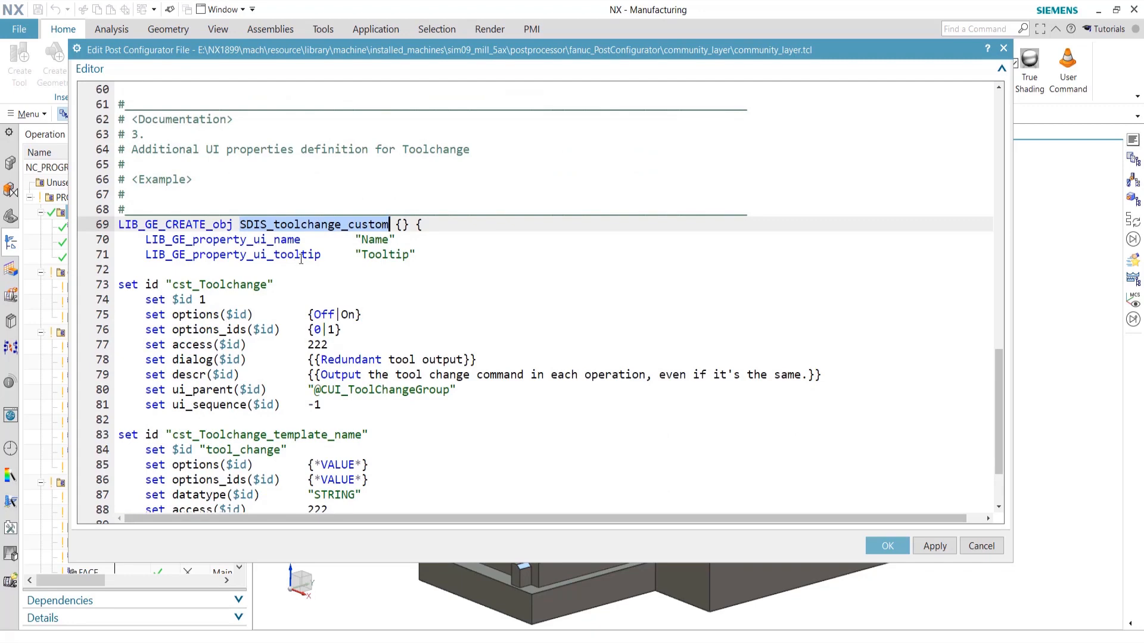
scroll(301, 258, "down", 2)
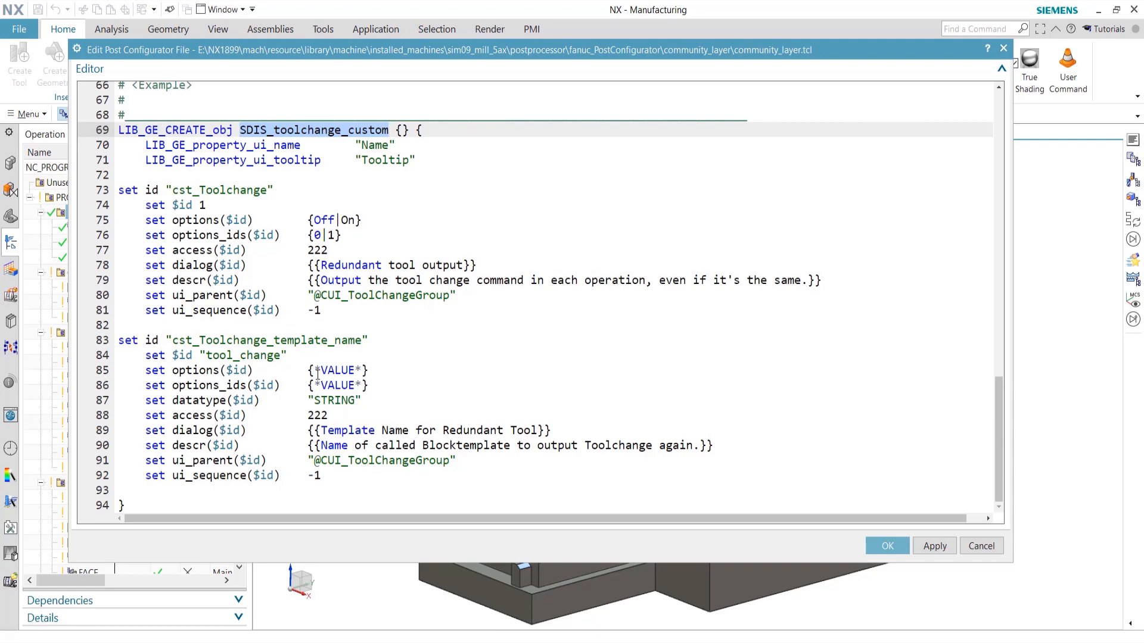
scroll(326, 405, "up", 11)
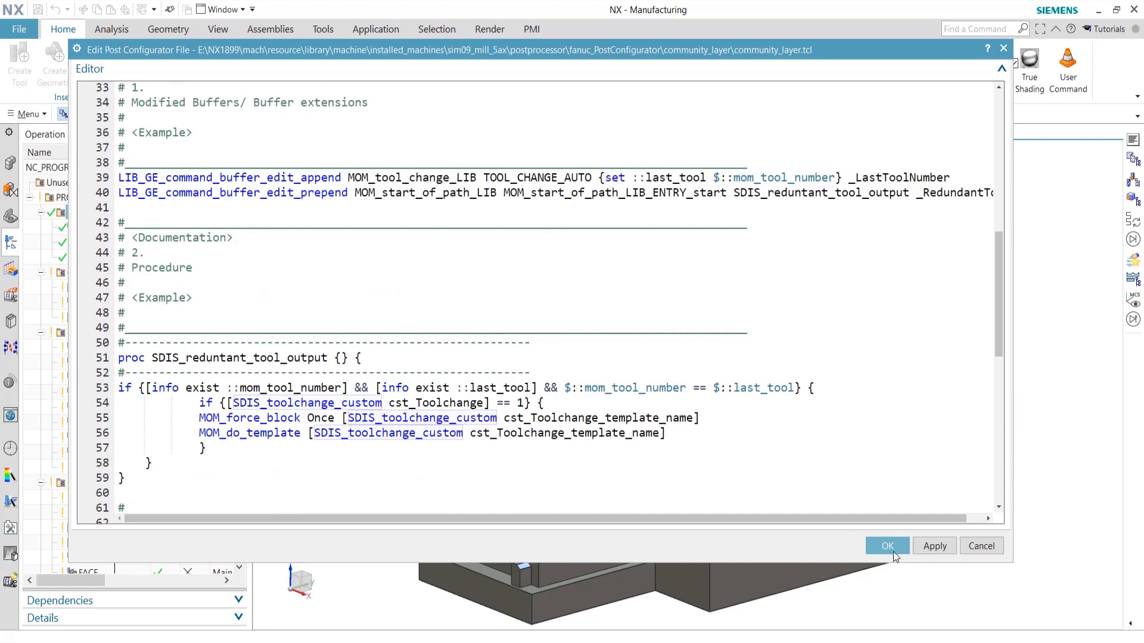
Accept the script edits and display the Tool Change settings with the redundant tool output properties
left_click(888, 545)
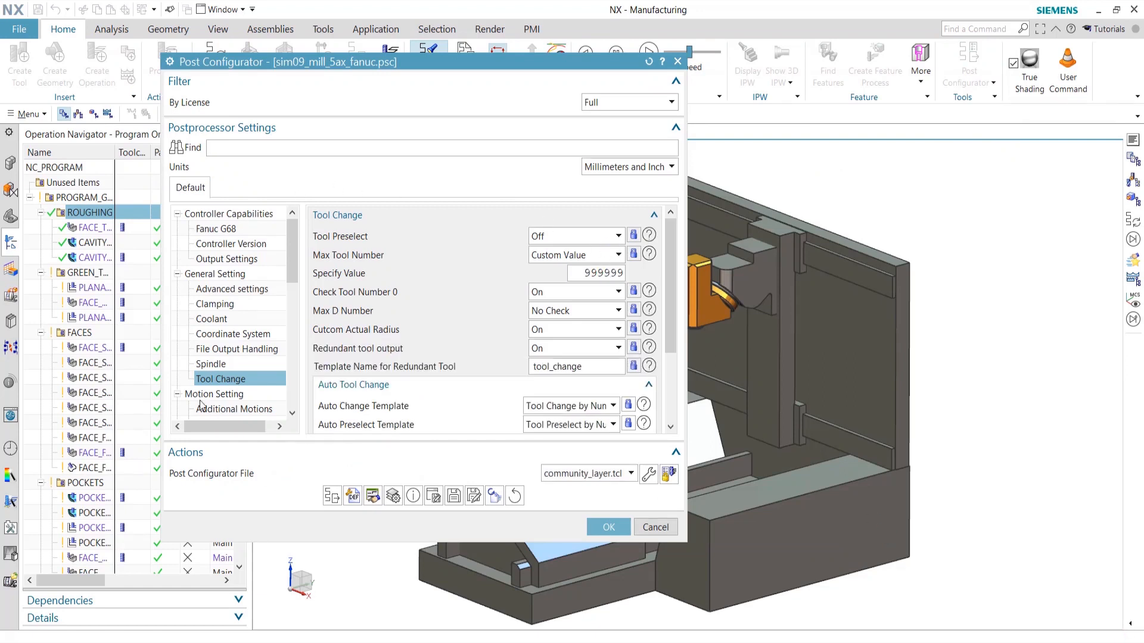
left_click(222, 362)
left_click(223, 379)
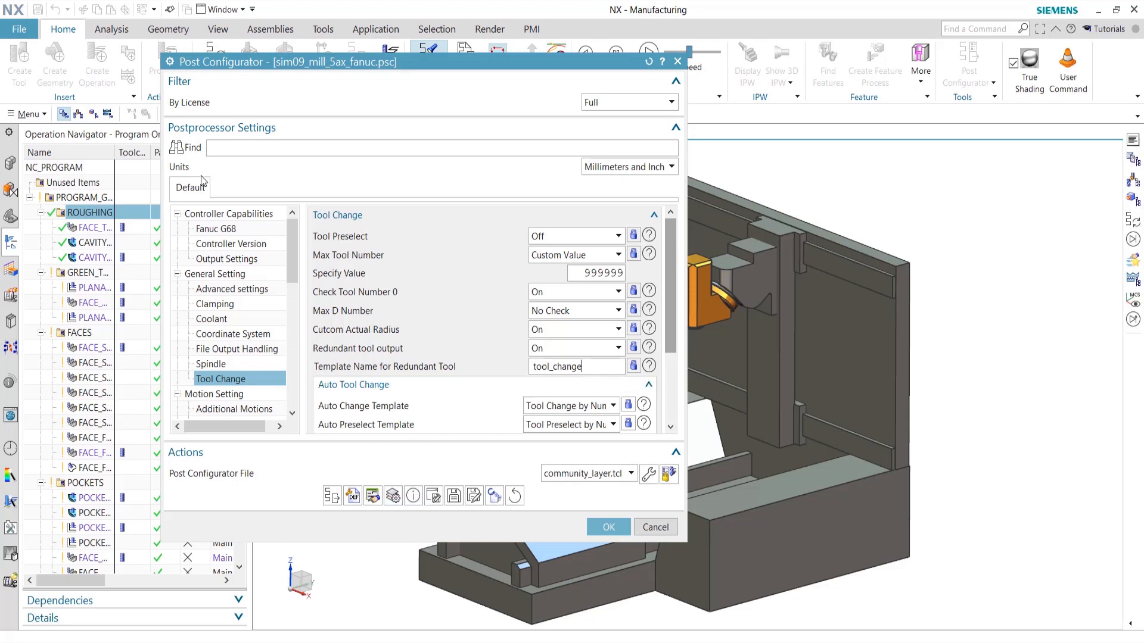
Test the postprocessor on the ROUGHING program and examine the tool change command in each operation of the NC output
left_click(332, 497)
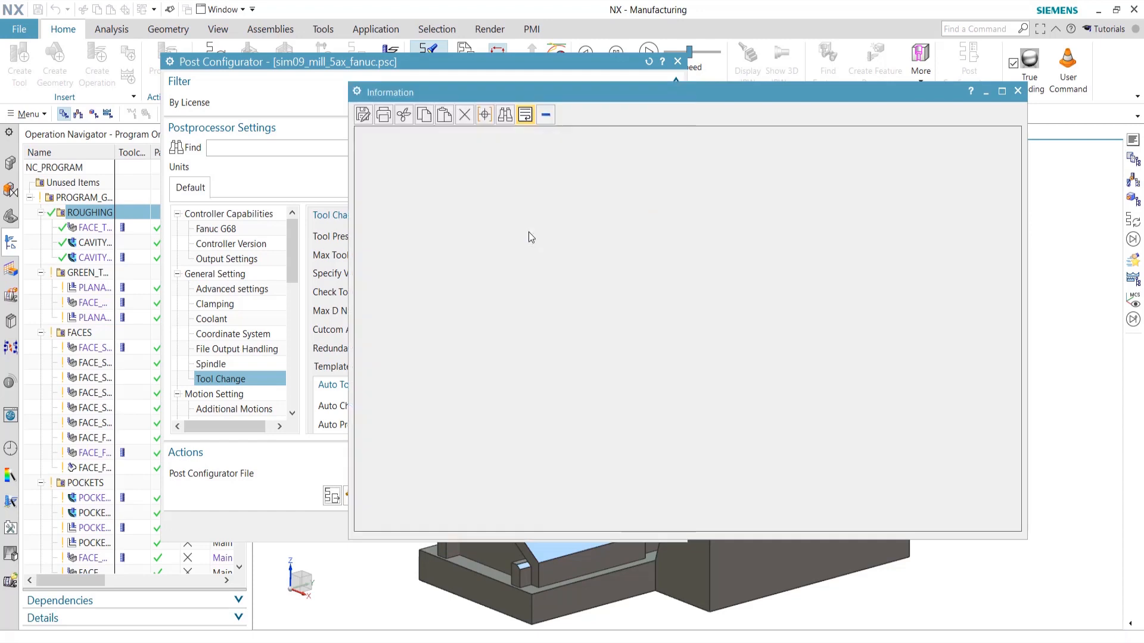
left_click_drag(1016, 513, 1011, 188)
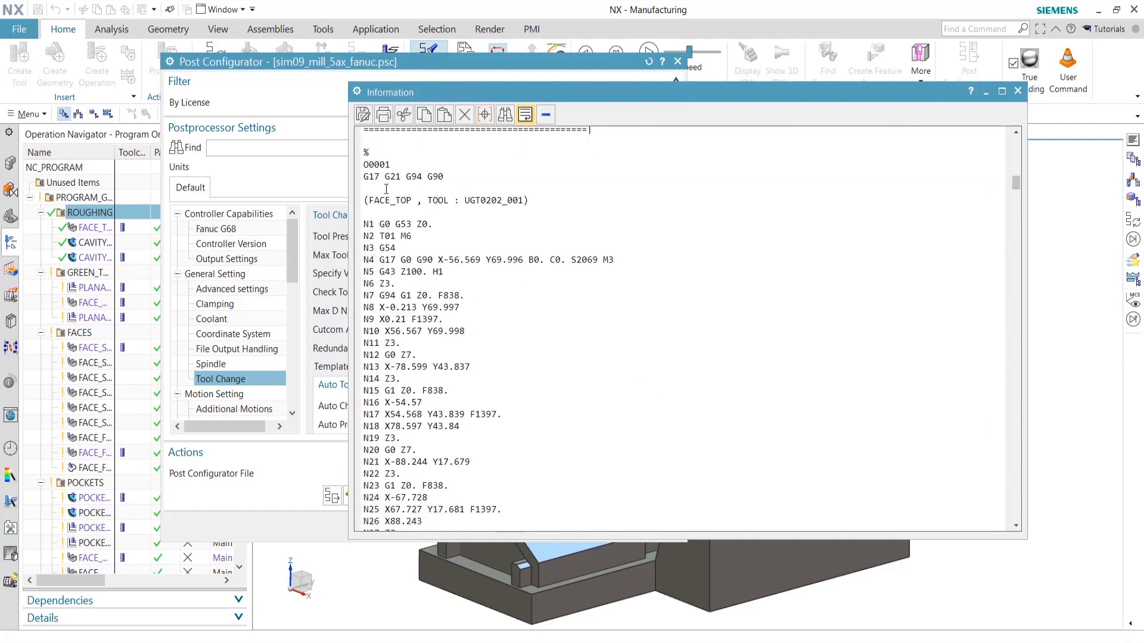
left_click_drag(374, 200, 408, 200)
left_click_drag(380, 236, 412, 237)
scroll(457, 283, "down", 1)
scroll(457, 284, "down", 11)
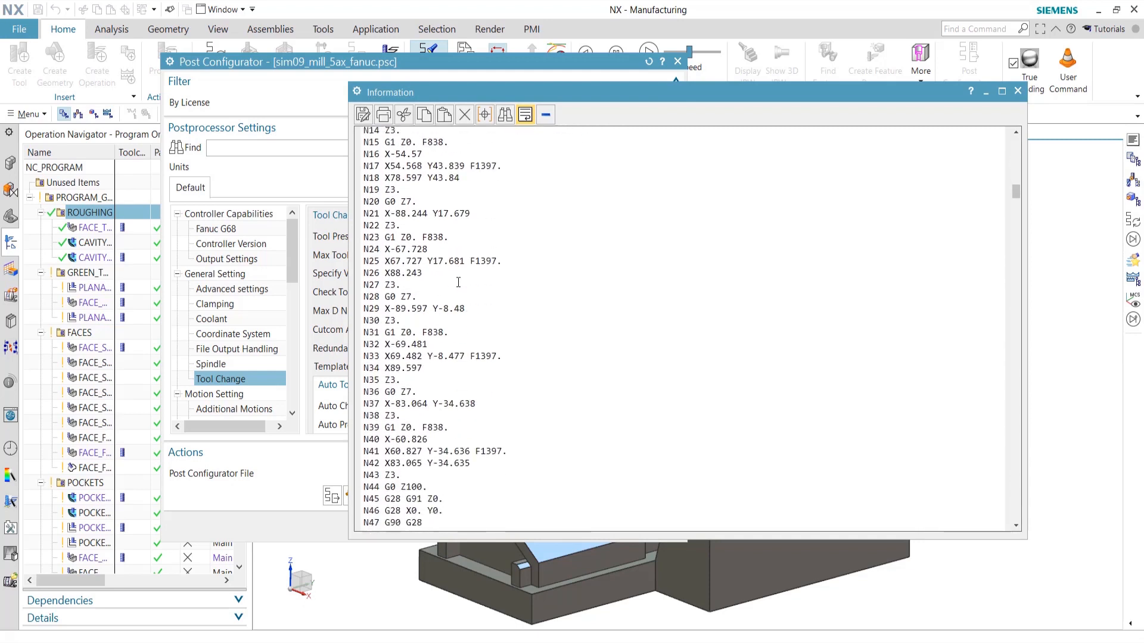
left_click_drag(369, 382, 417, 407)
scroll(444, 394, "down", 14)
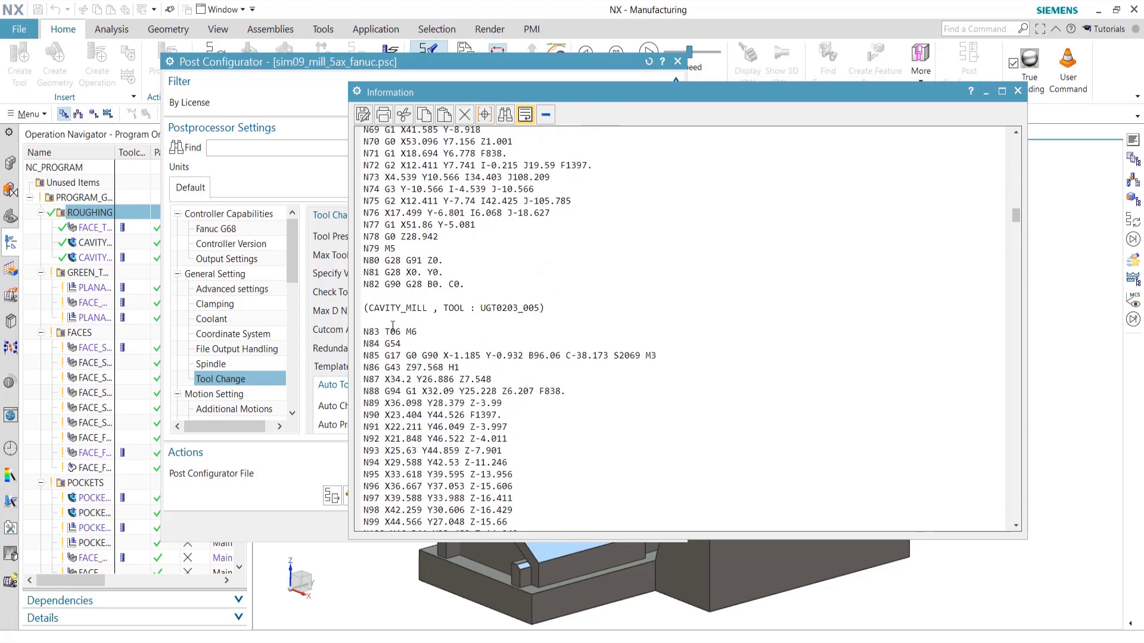
left_click_drag(385, 332, 422, 332)
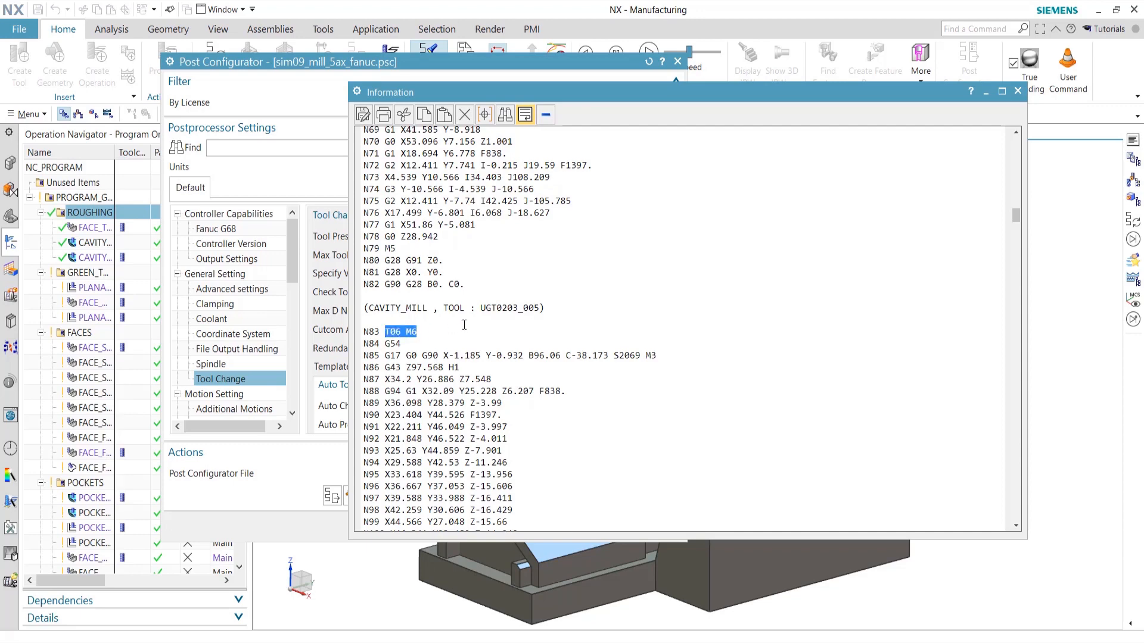
left_click(1018, 91)
Open the Layer Manager, select Community Layer and start exporting it
scroll(426, 349, "down", 2)
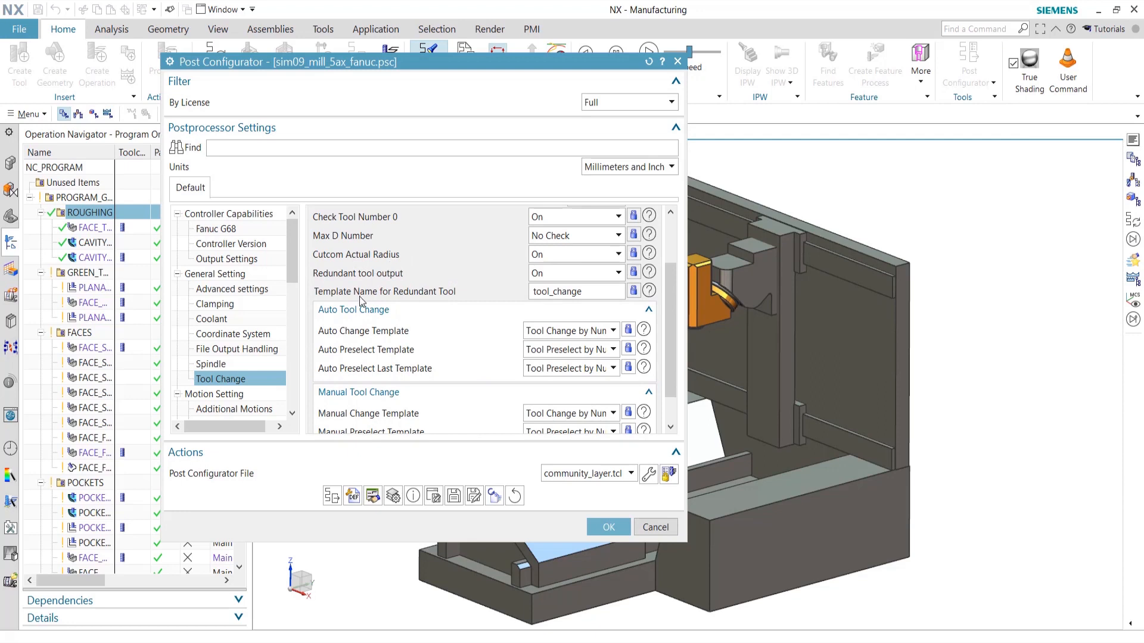
left_click(393, 501)
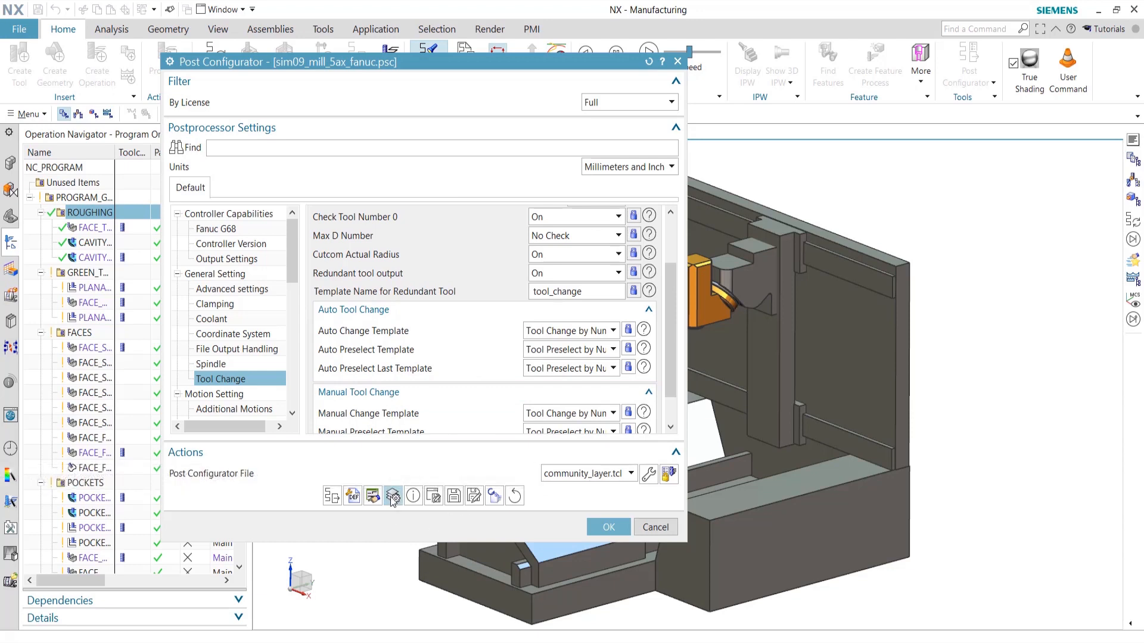
left_click(393, 499)
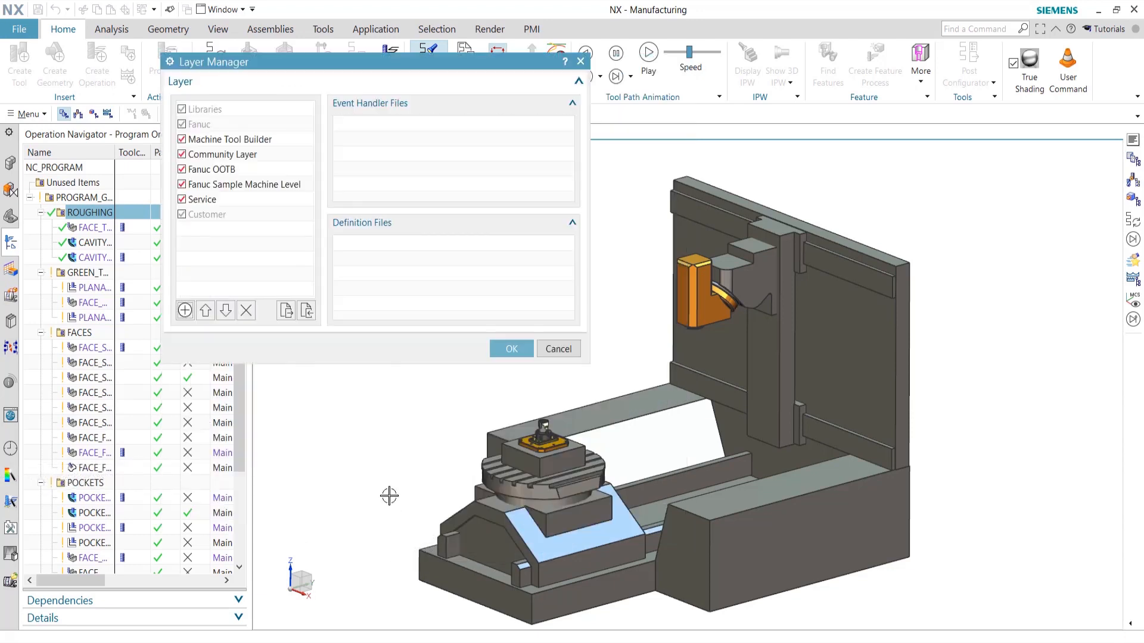
left_click(221, 156)
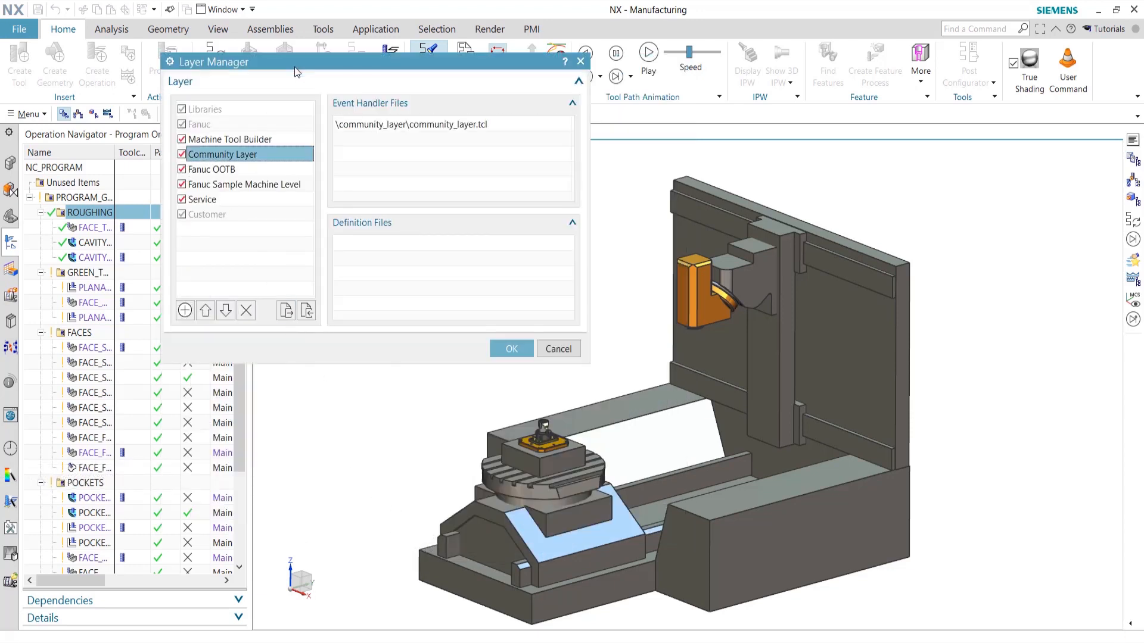
left_click_drag(299, 62, 410, 150)
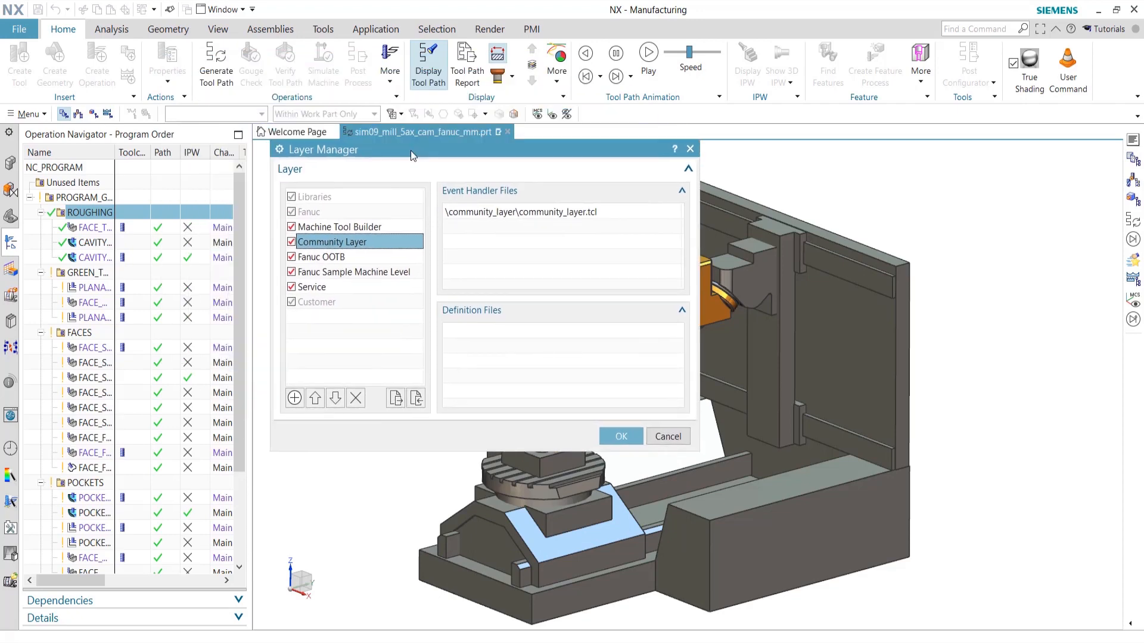
left_click(396, 399)
left_click_drag(665, 180, 525, 190)
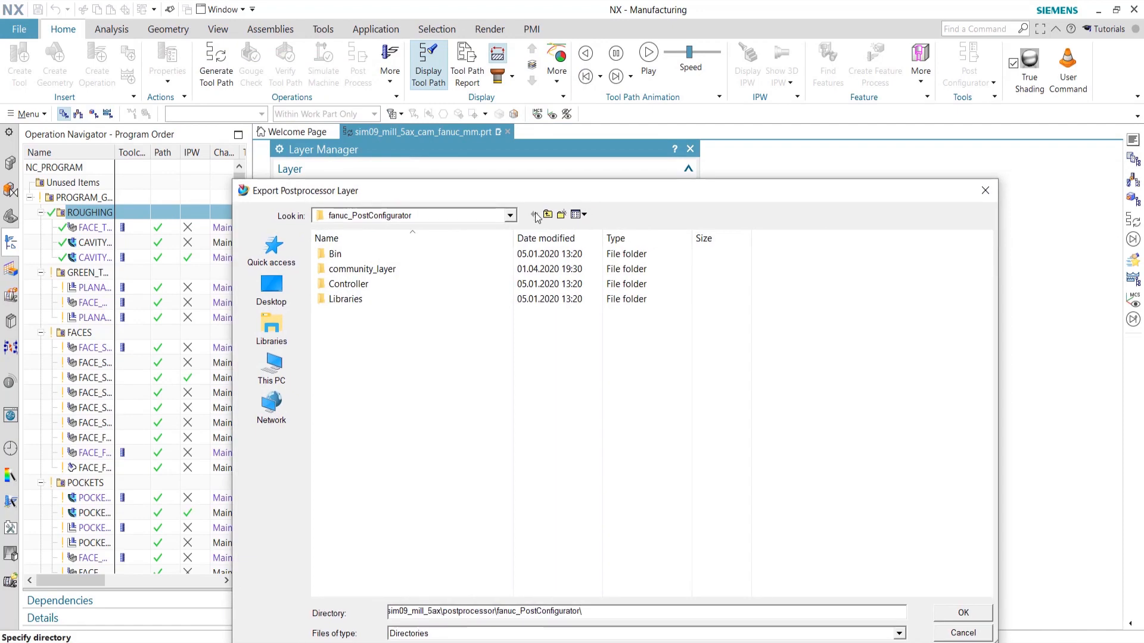
Browse to E:\NX1899\MACH\resource\post_configurator\post_template as the export location
left_click(511, 216)
left_click(511, 216)
left_click(511, 216)
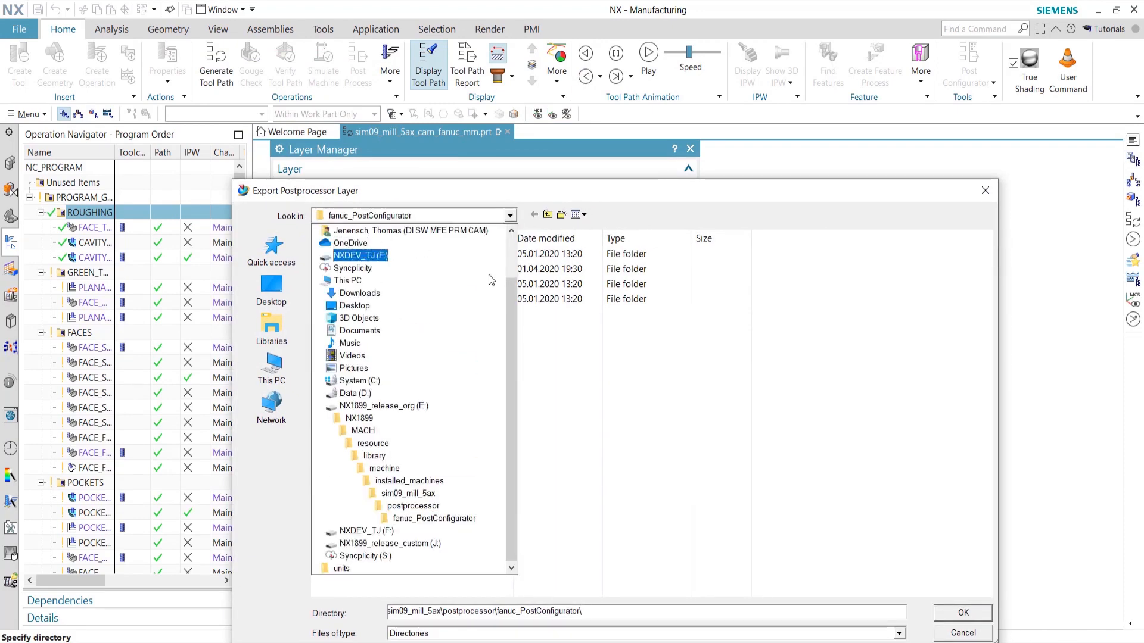
left_click(395, 407)
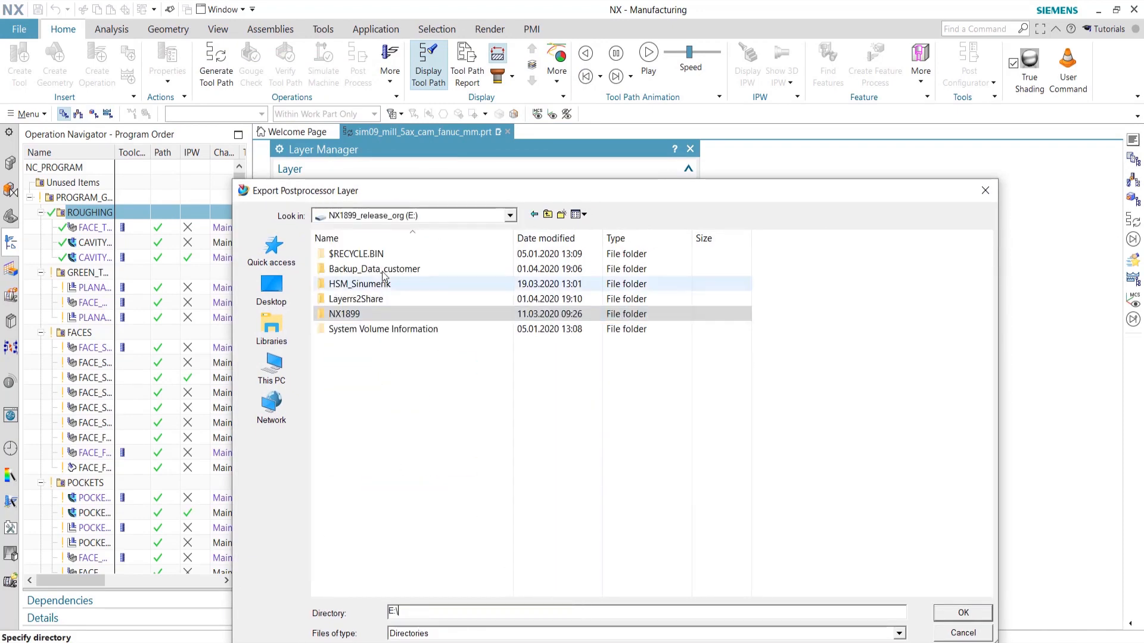
double_click(361, 314)
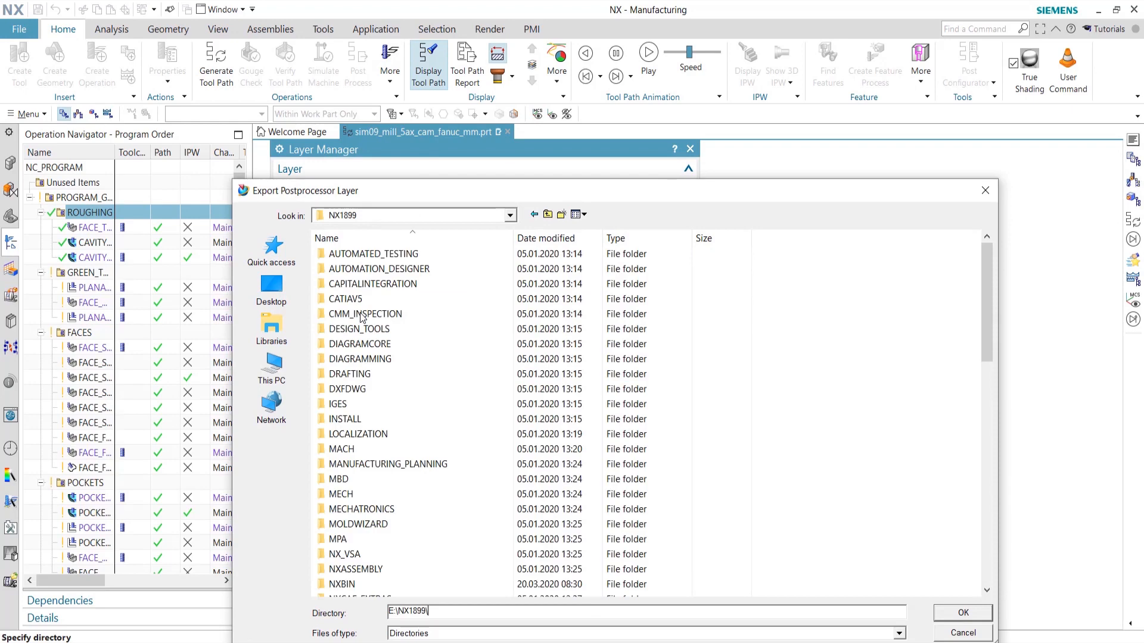
left_click(368, 454)
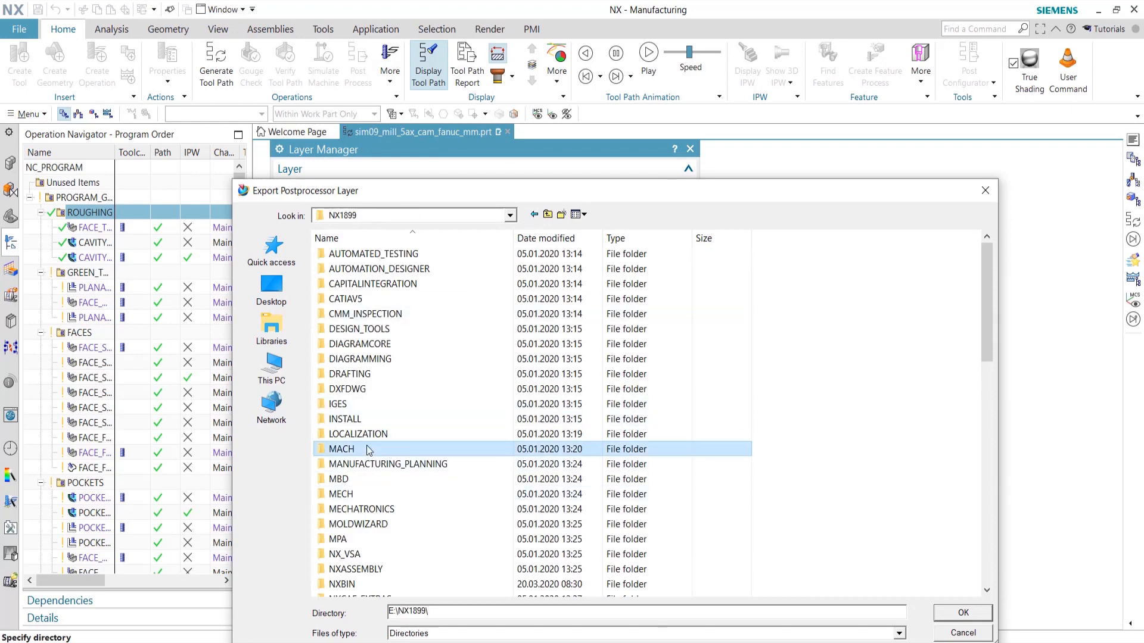
double_click(368, 450)
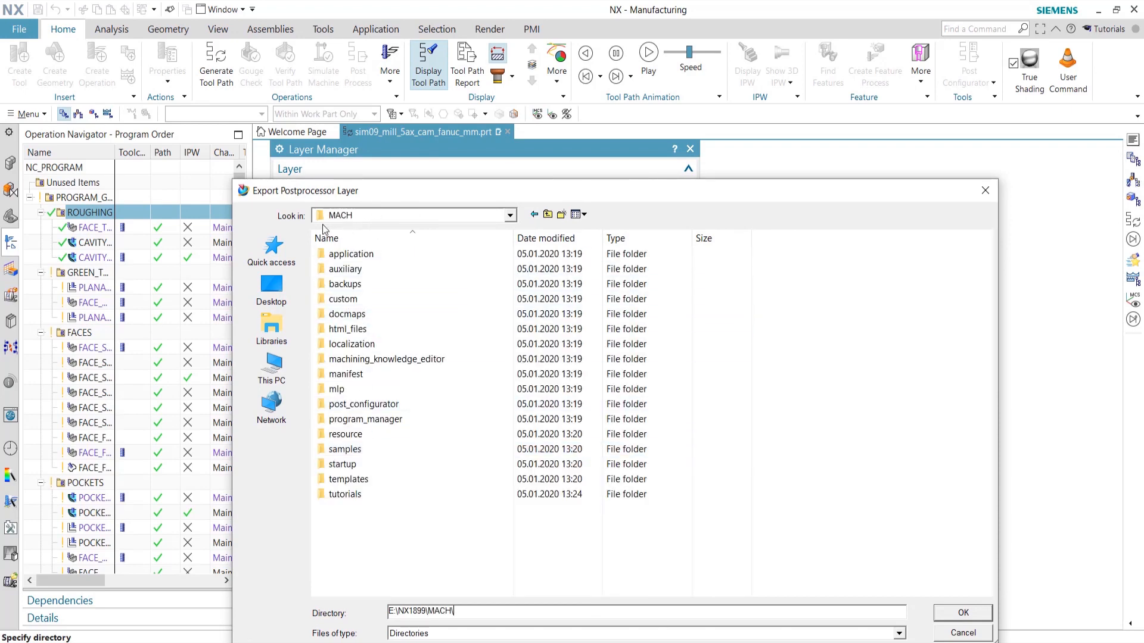
double_click(374, 438)
double_click(385, 343)
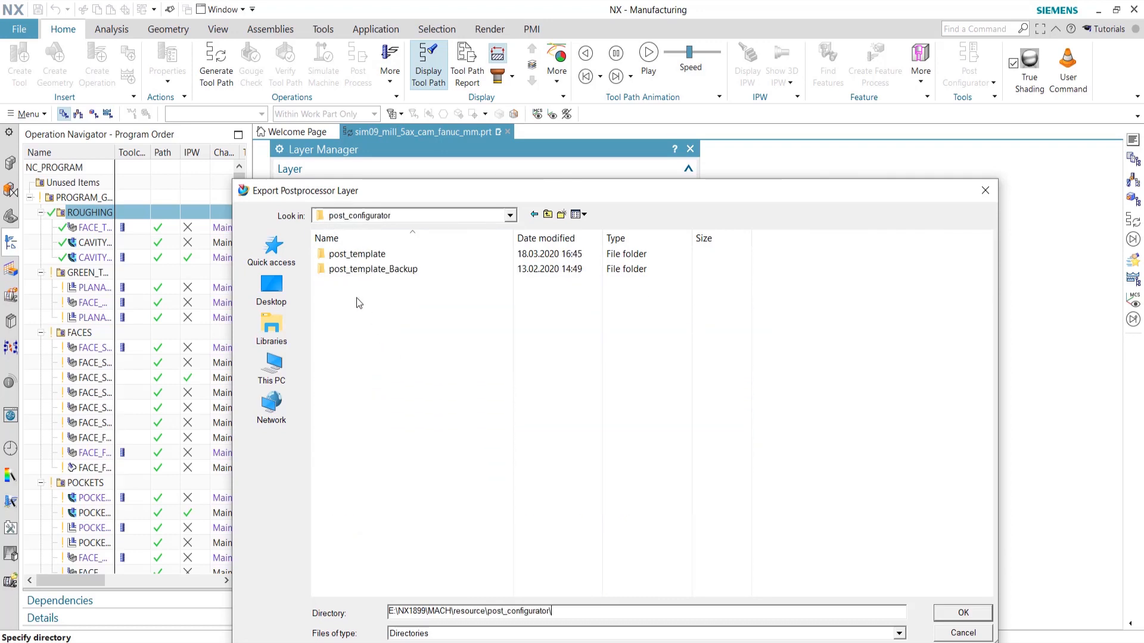
double_click(381, 255)
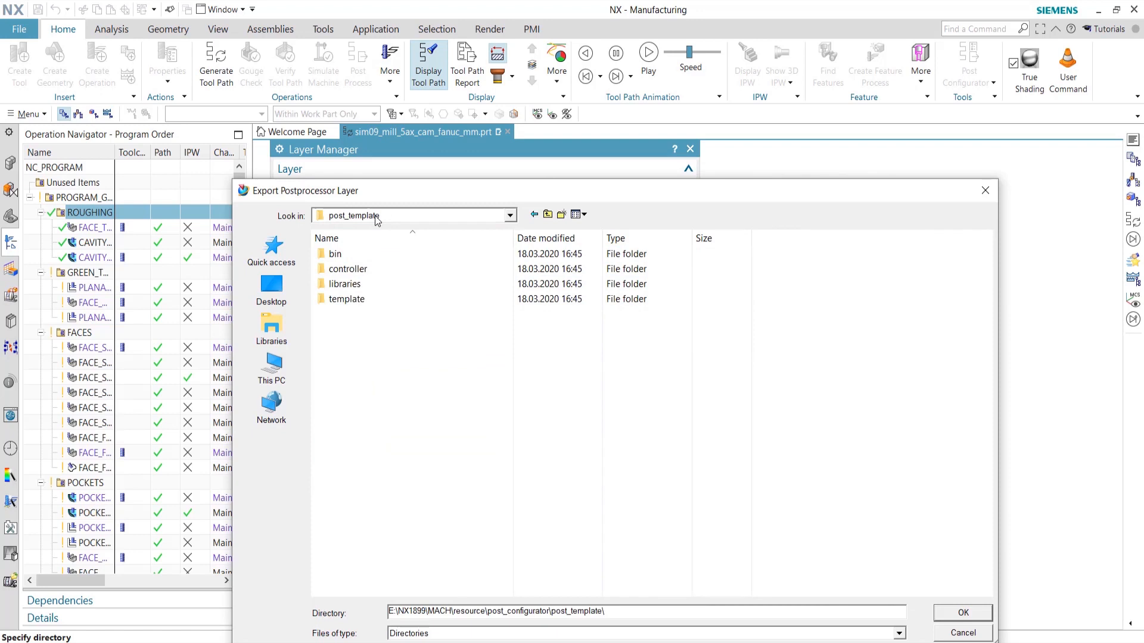
Create a folder named AddOn inside post_template and open it as the export directory
left_click(562, 214)
type("AddON")
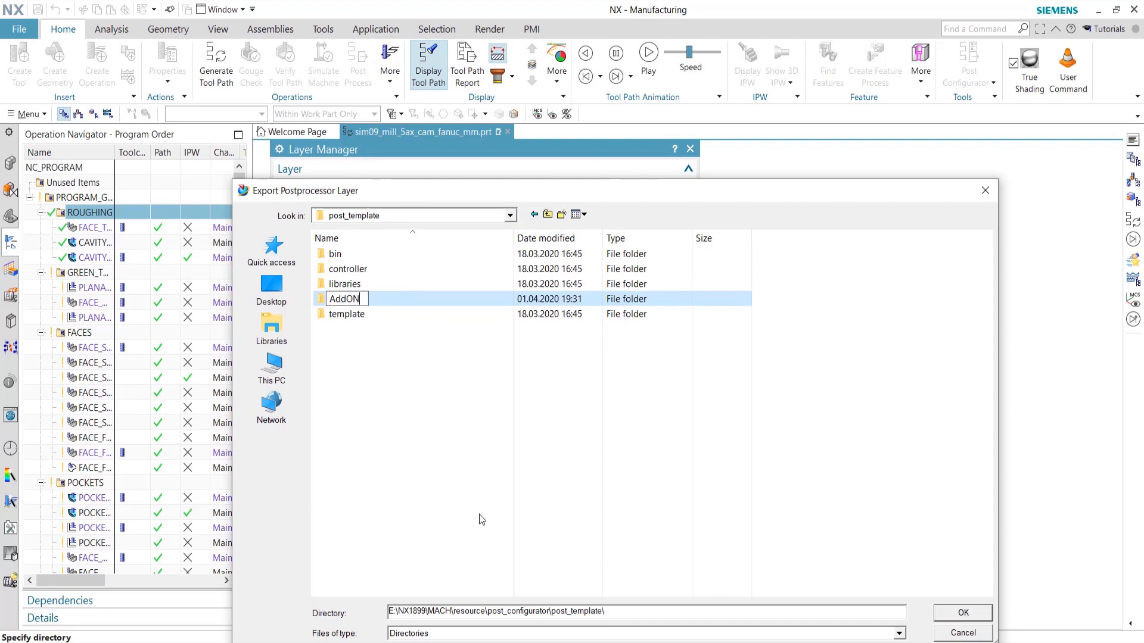
key("BackSpace")
type("n")
key("Return")
key("Return")
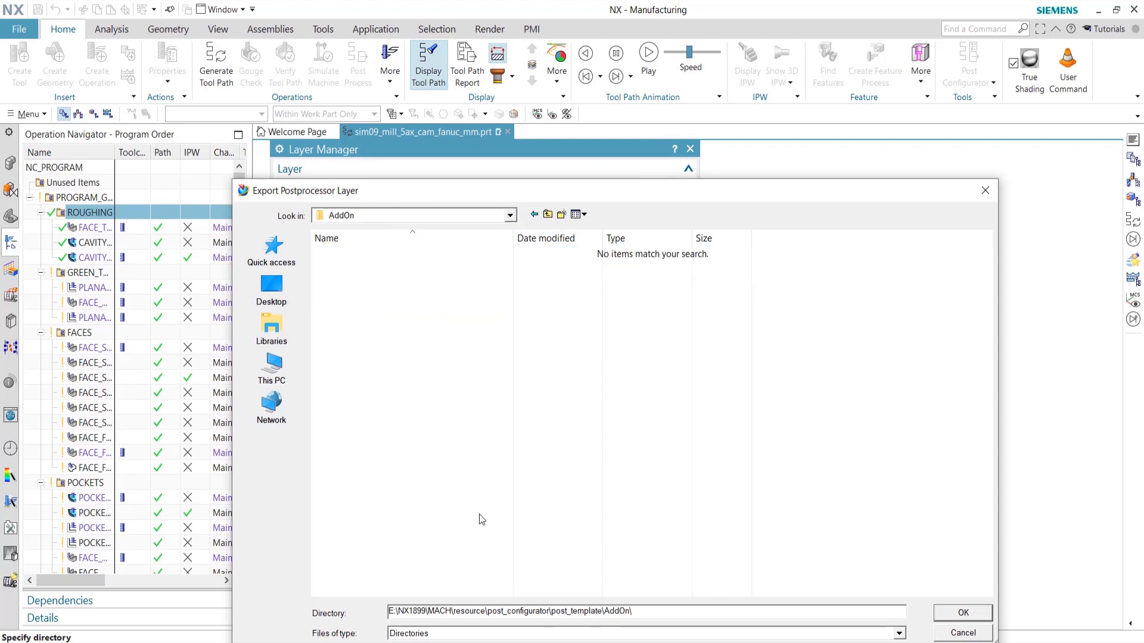
Export the Community Layer to the AddOn folder and accept the Layer Manager
left_click_drag(616, 193, 635, 134)
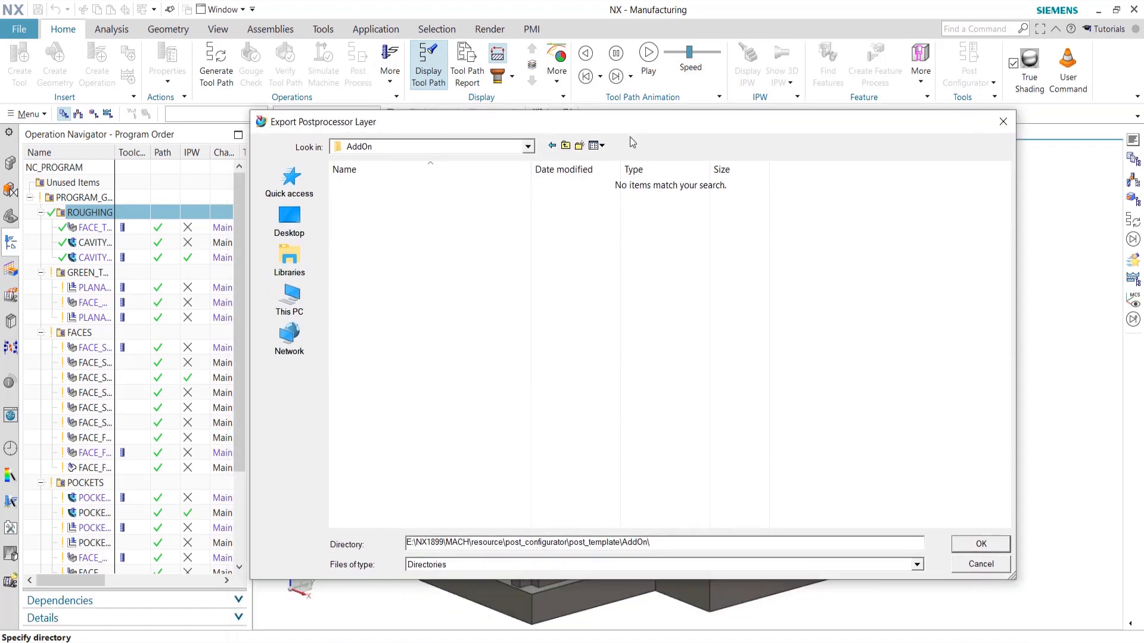
left_click(981, 544)
left_click(623, 436)
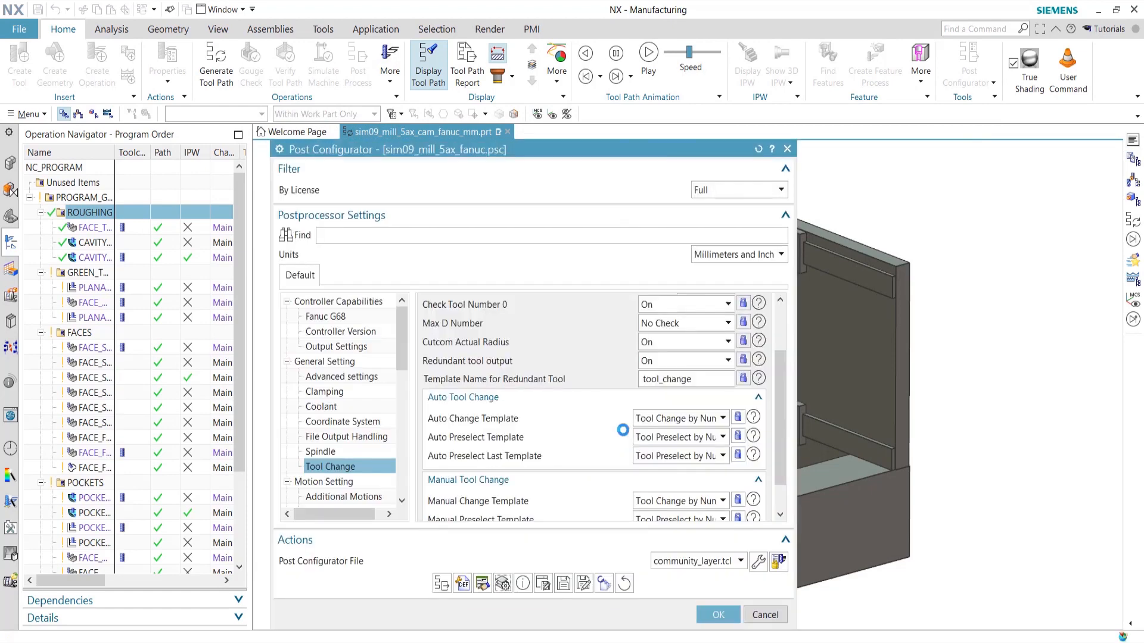
Switch to the post_template window in File Explorer and view the exported files in AddOn\Community Layer
left_click_drag(605, 155, 460, 49)
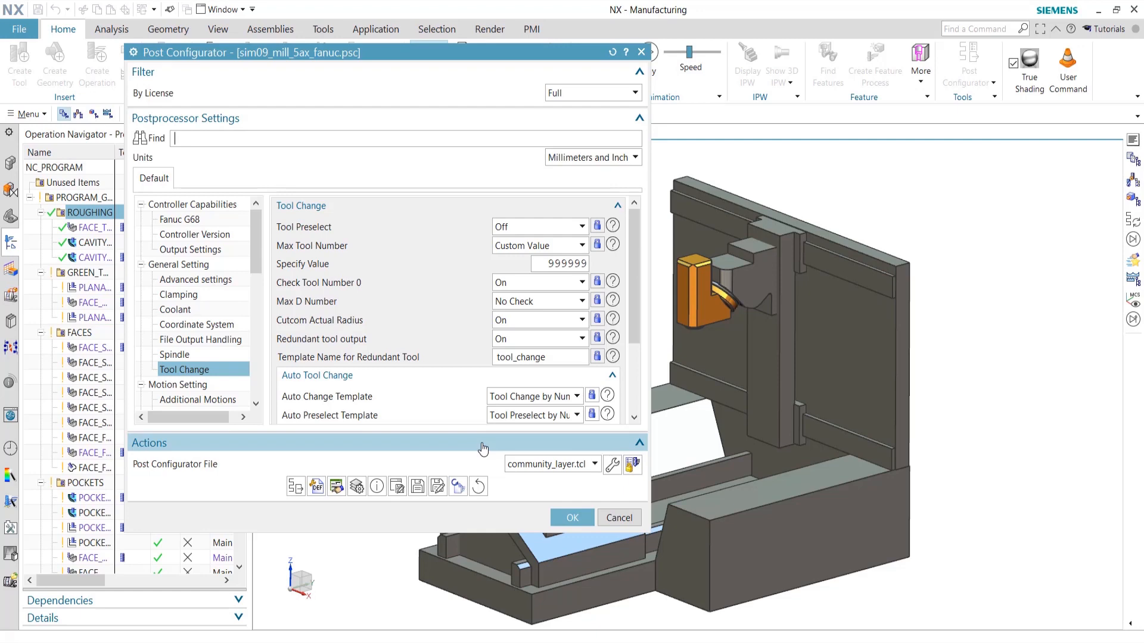
mouse_move(384, 642)
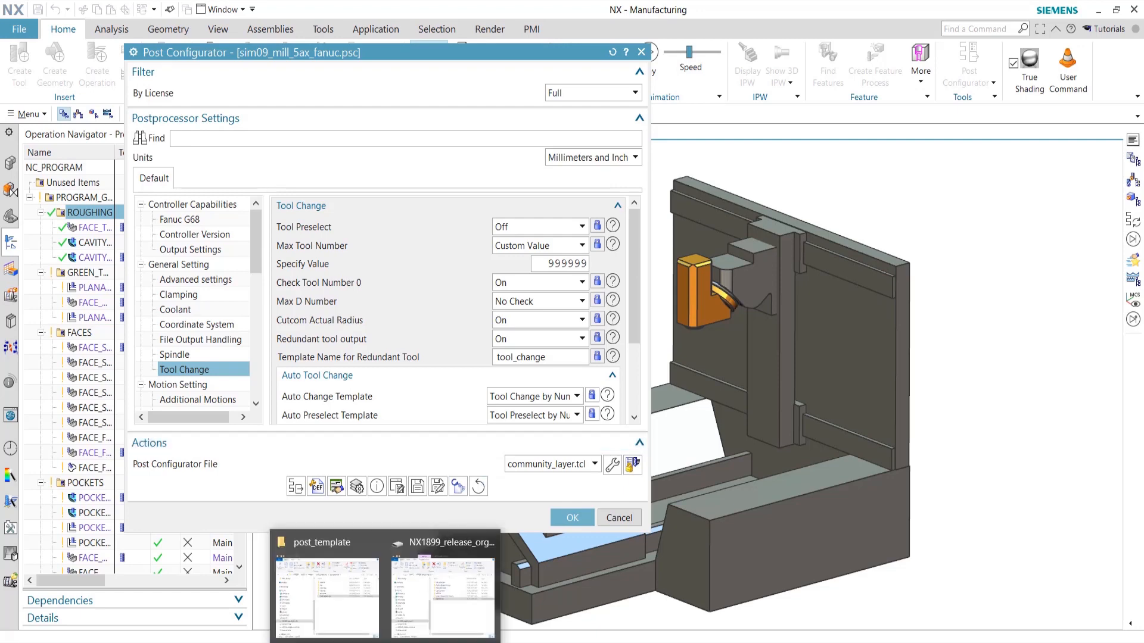
left_click(326, 589)
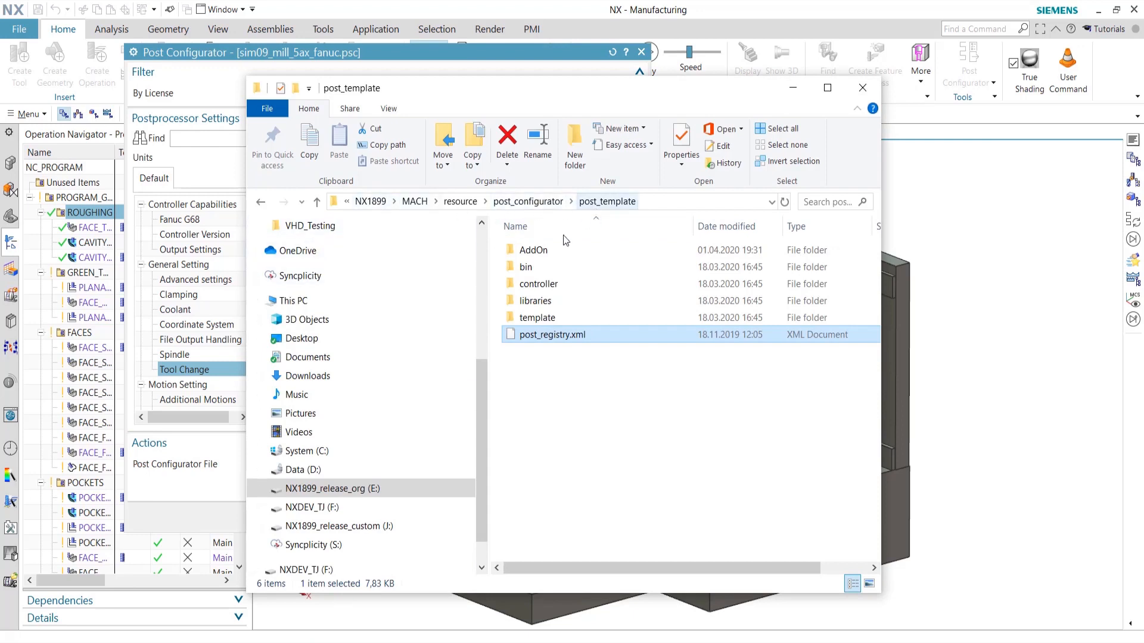
double_click(541, 253)
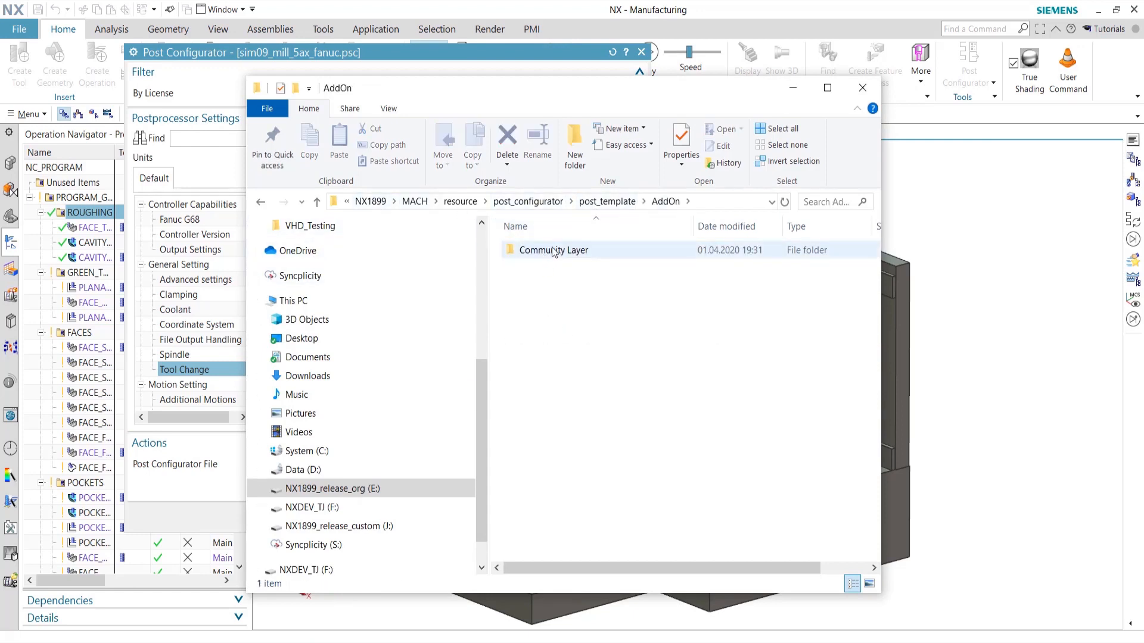
double_click(568, 253)
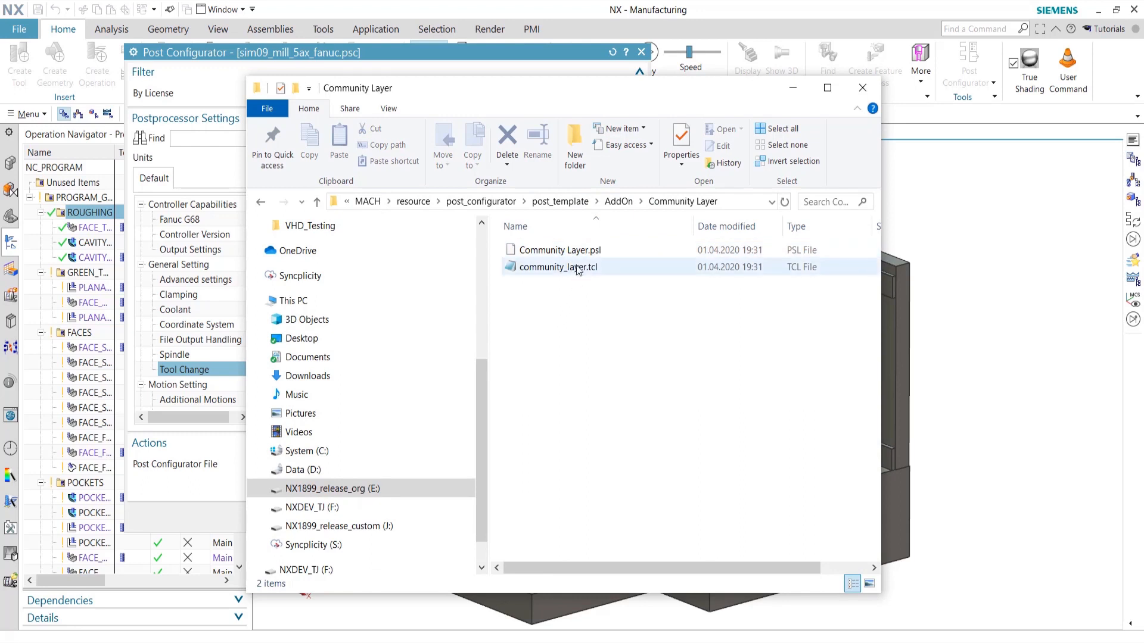
left_click_drag(631, 101, 455, 127)
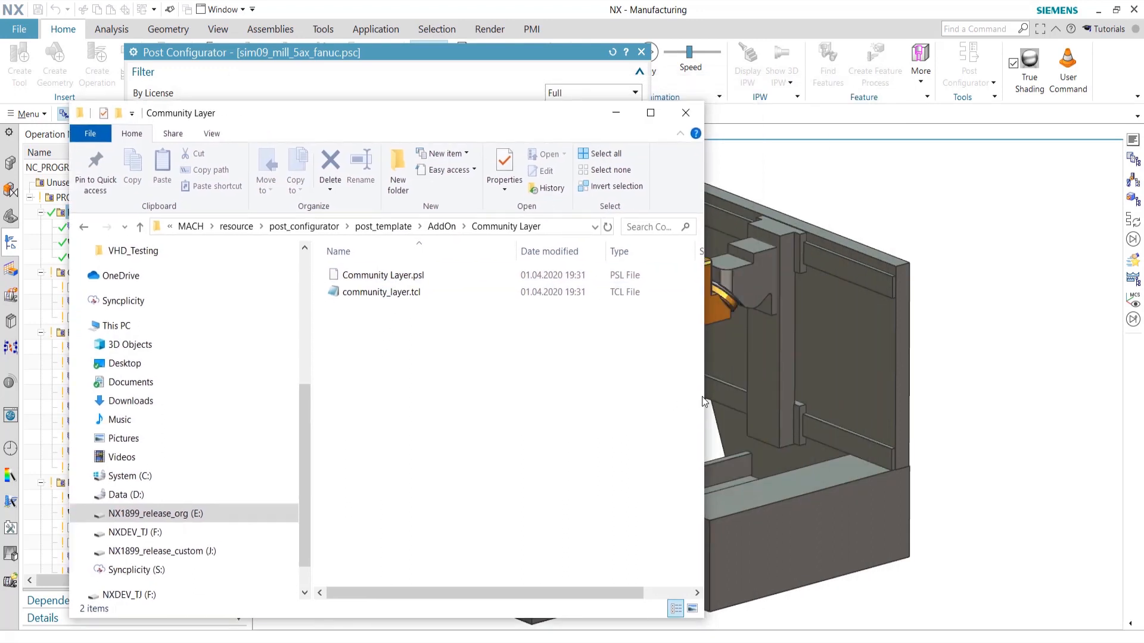
left_click_drag(704, 398, 840, 398)
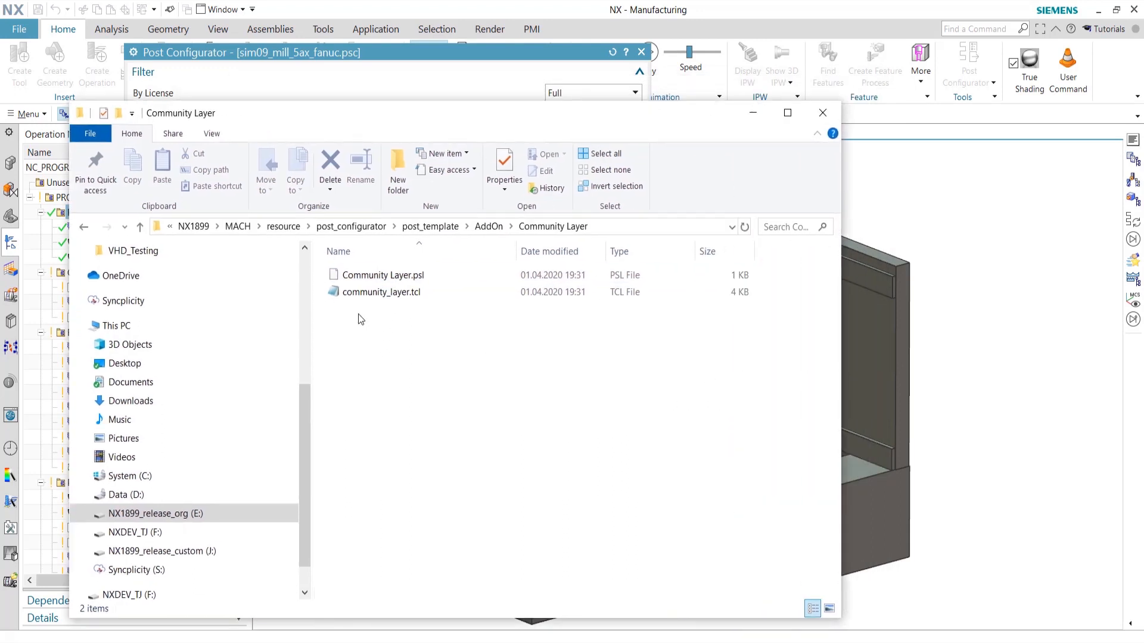
Check the exported community_layer.tcl and Community Layer.psl files, and open the PSL file in Notepad++
left_click(417, 292)
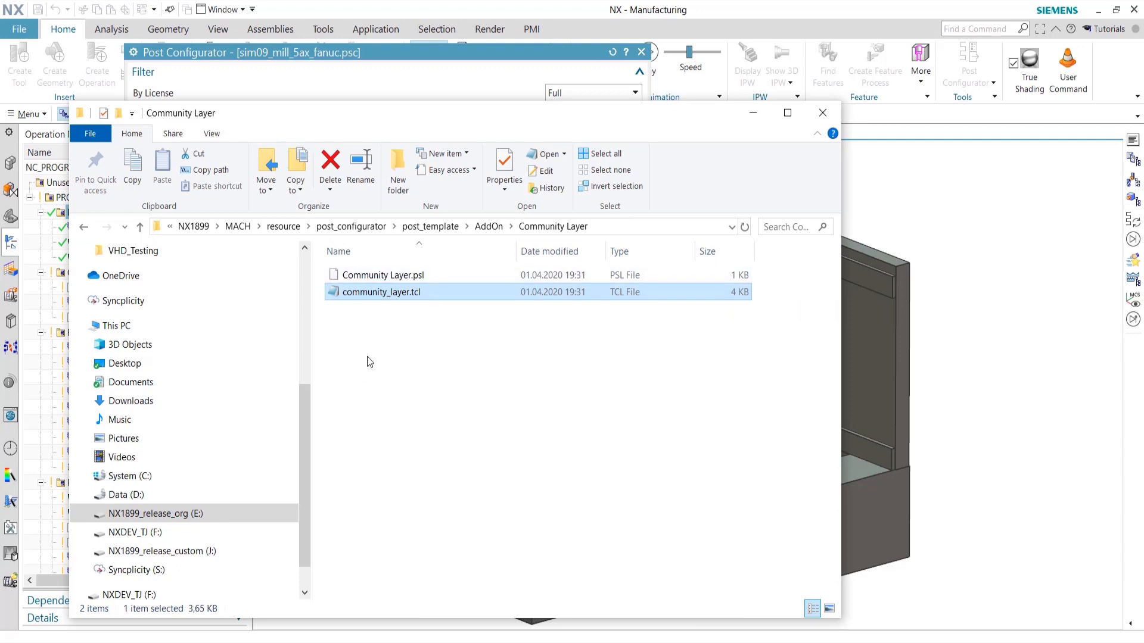
left_click(421, 274)
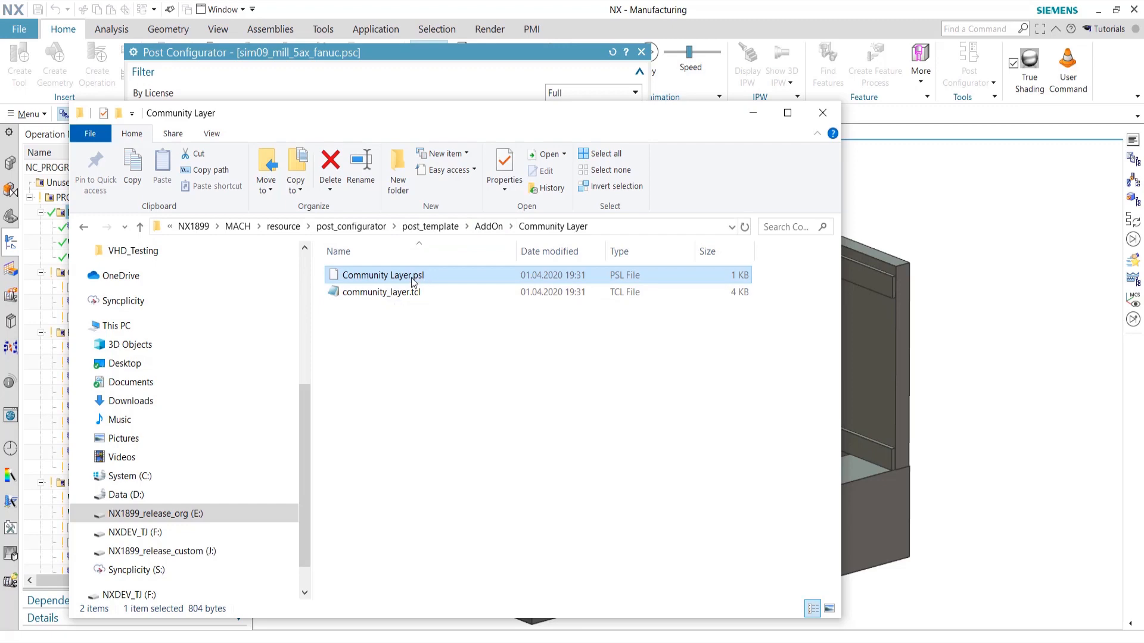
right_click(413, 284)
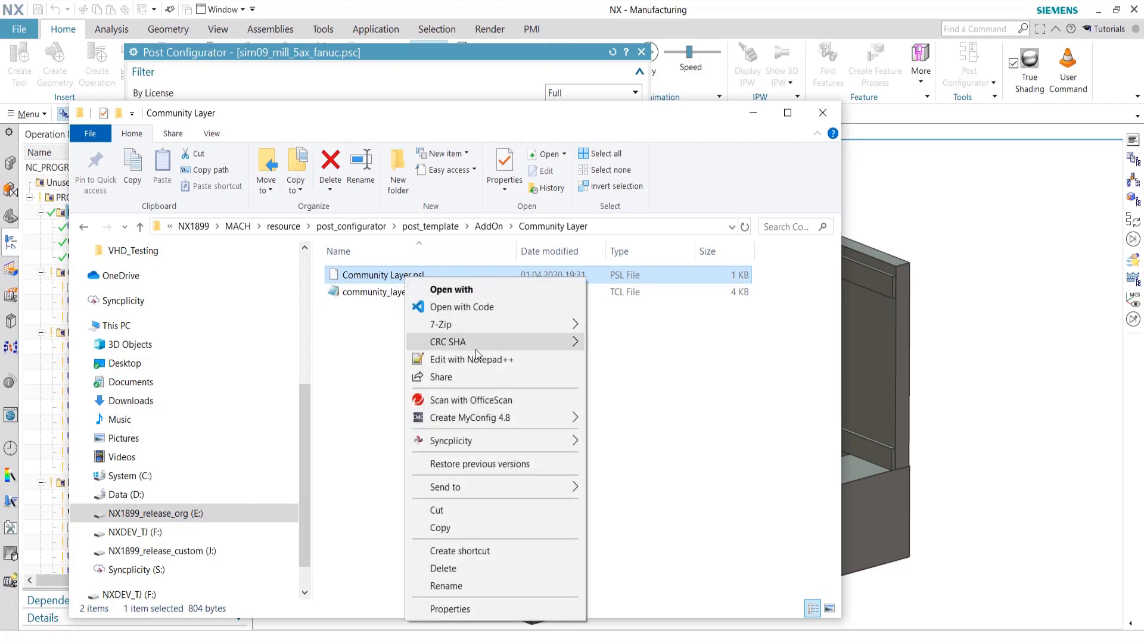
left_click(479, 361)
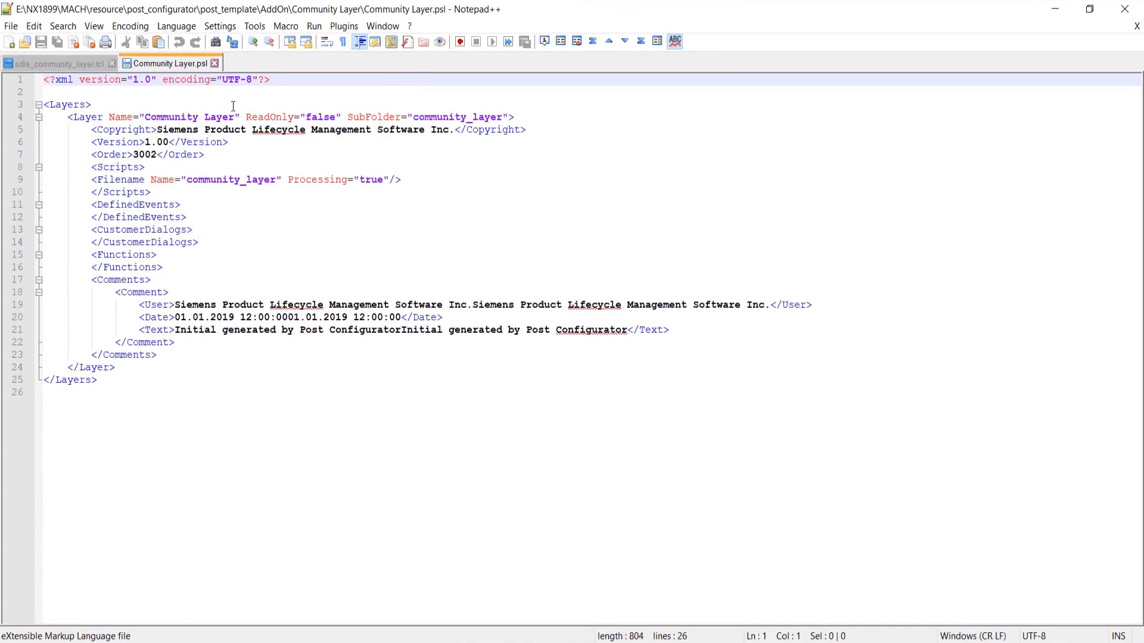
Go back to the post_template folder in File Explorer and open post_registry.xml in Notepad++
left_click(228, 180)
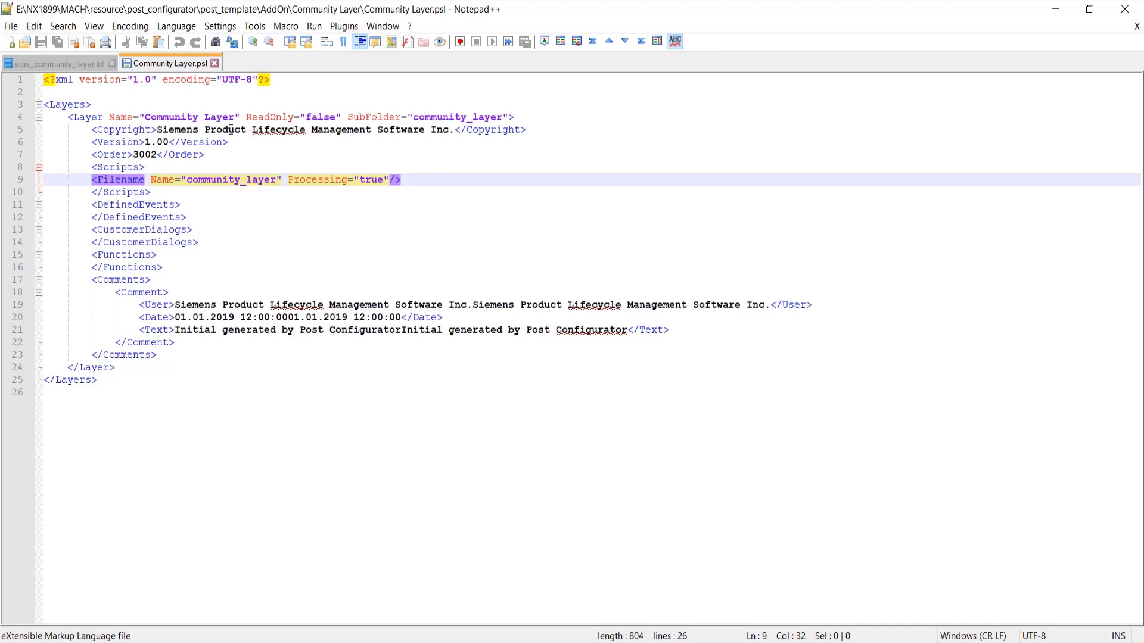
left_click(1055, 9)
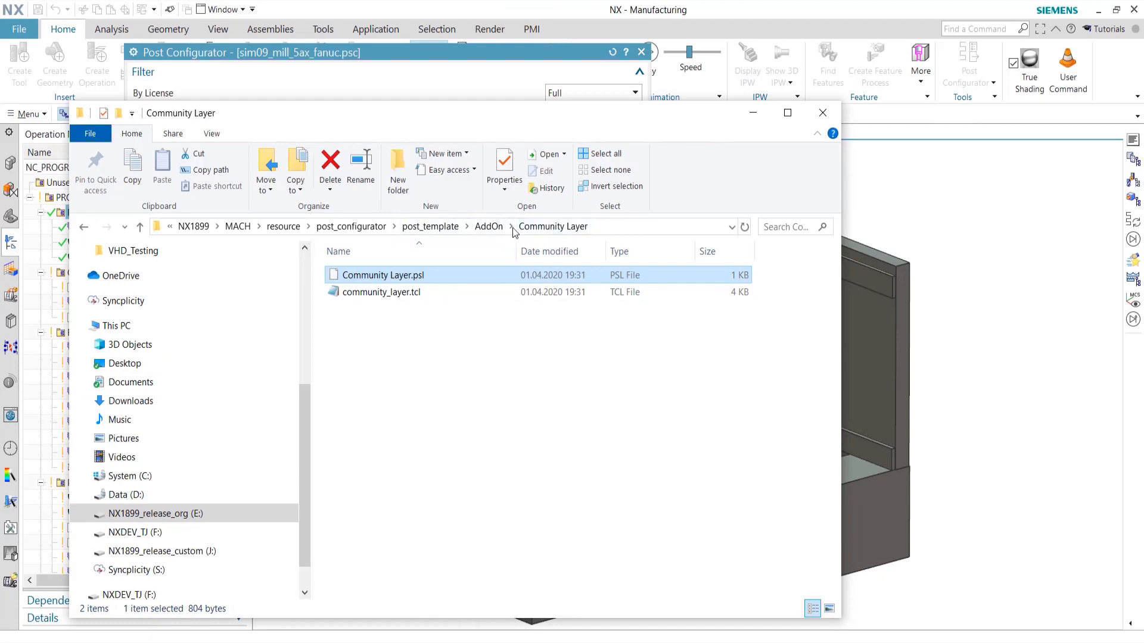
left_click(437, 228)
left_click(380, 365)
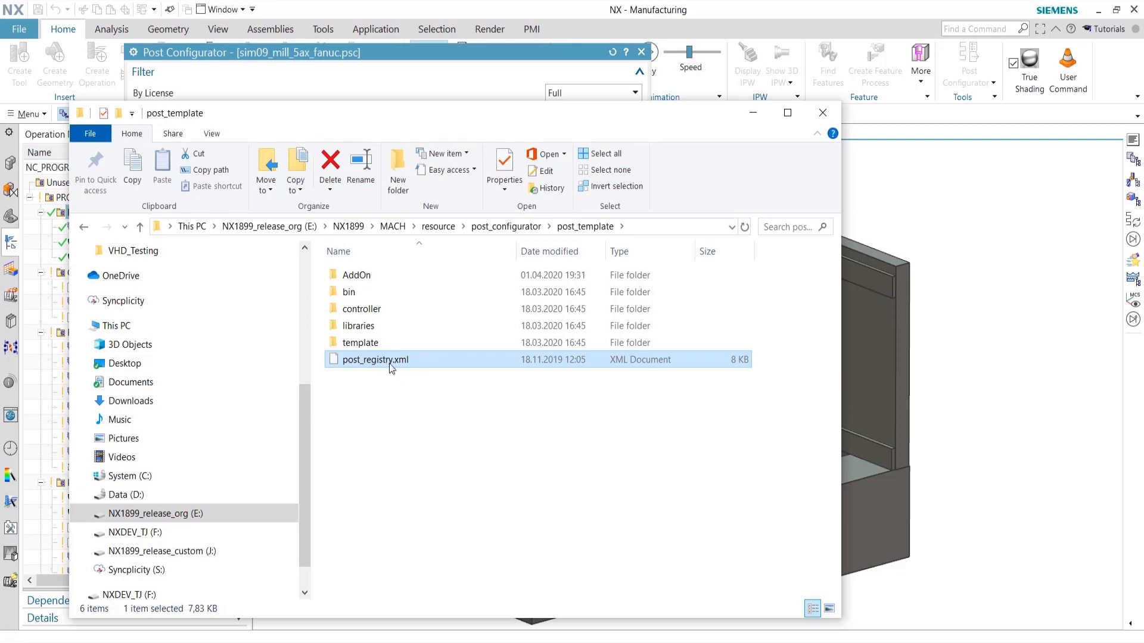
right_click(380, 360)
left_click(511, 364)
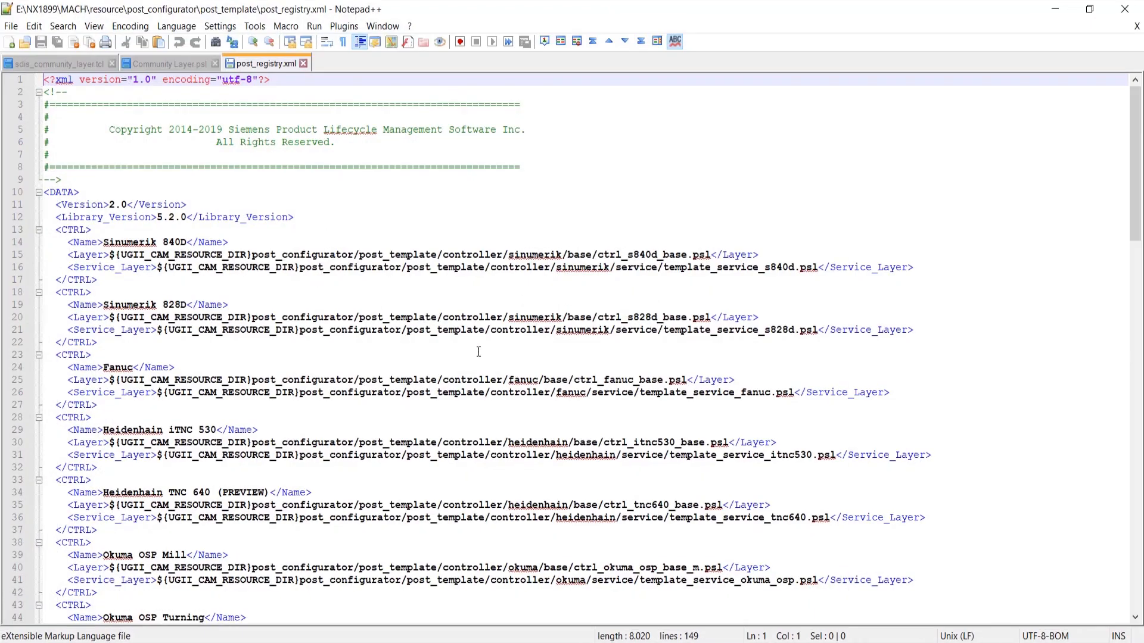
Duplicate the last MANUFACTURER block, Okuma OSP Multifunction OOTB, directly below itself and align the copy's opening tag
scroll(476, 342, "down", 6)
scroll(483, 342, "down", 20)
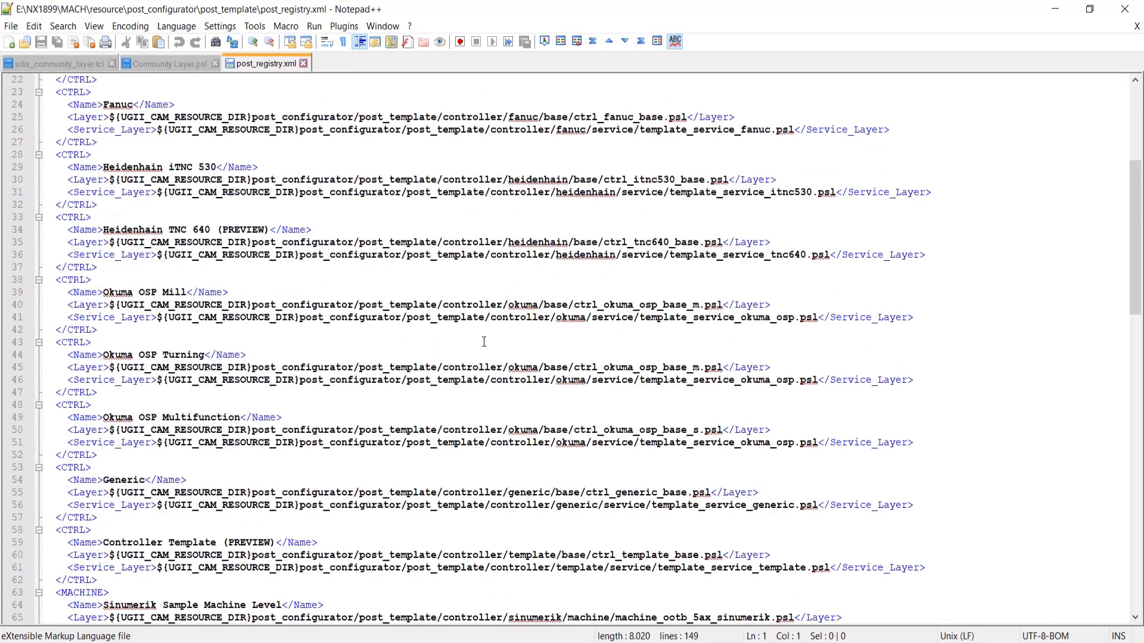
scroll(480, 337, "down", 9)
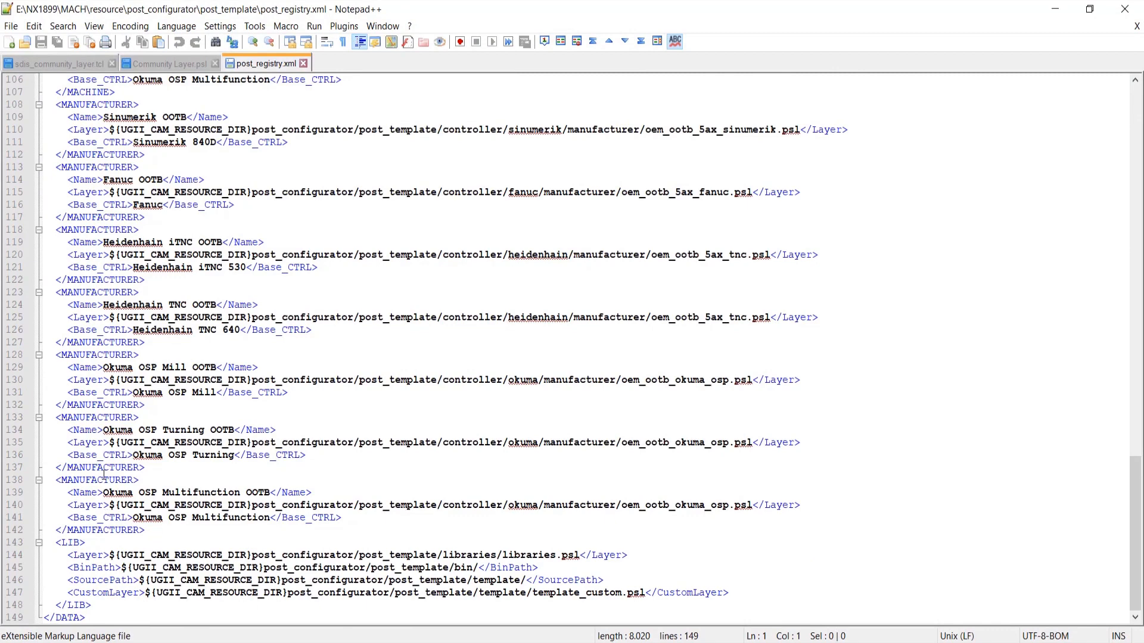
left_click(96, 481)
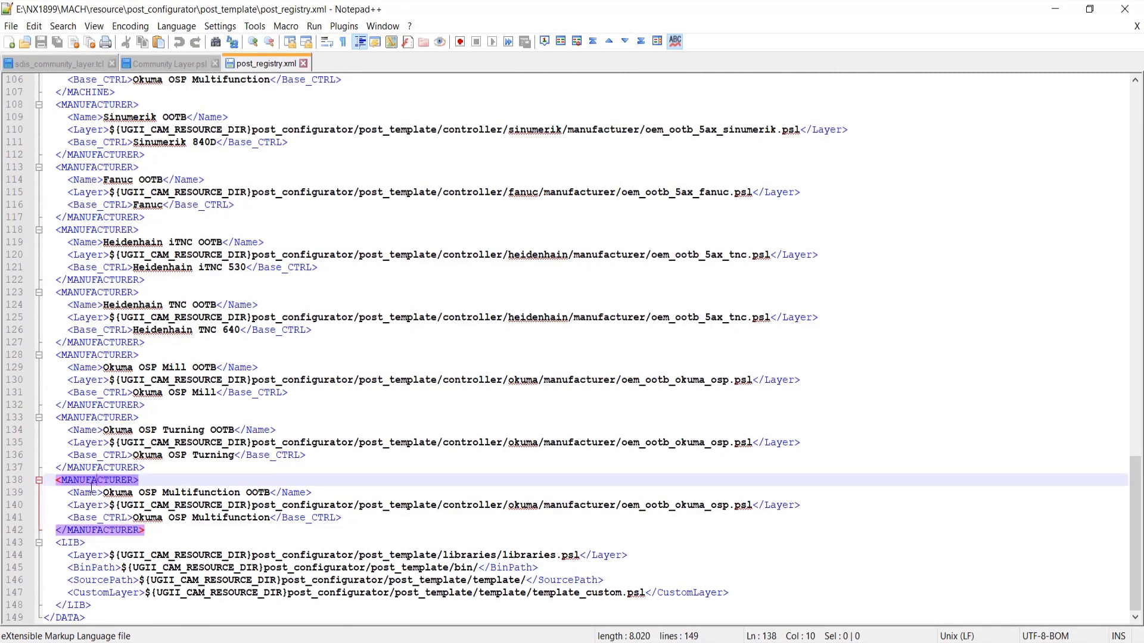
left_click_drag(167, 530, 45, 480)
key("ctrl+c")
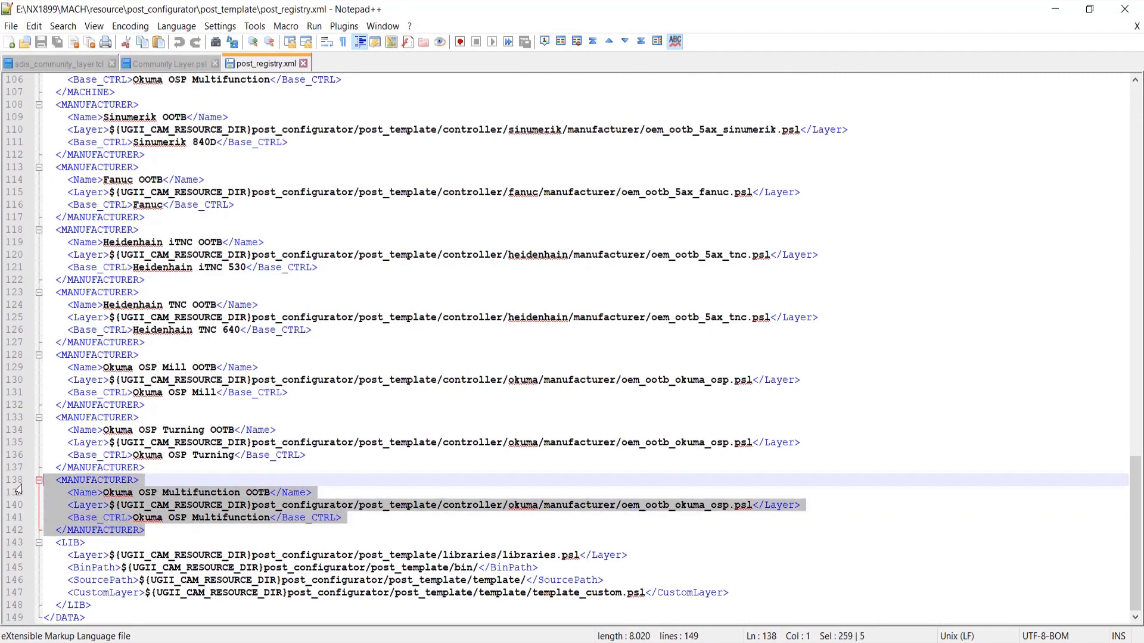
left_click(169, 530)
key("Return")
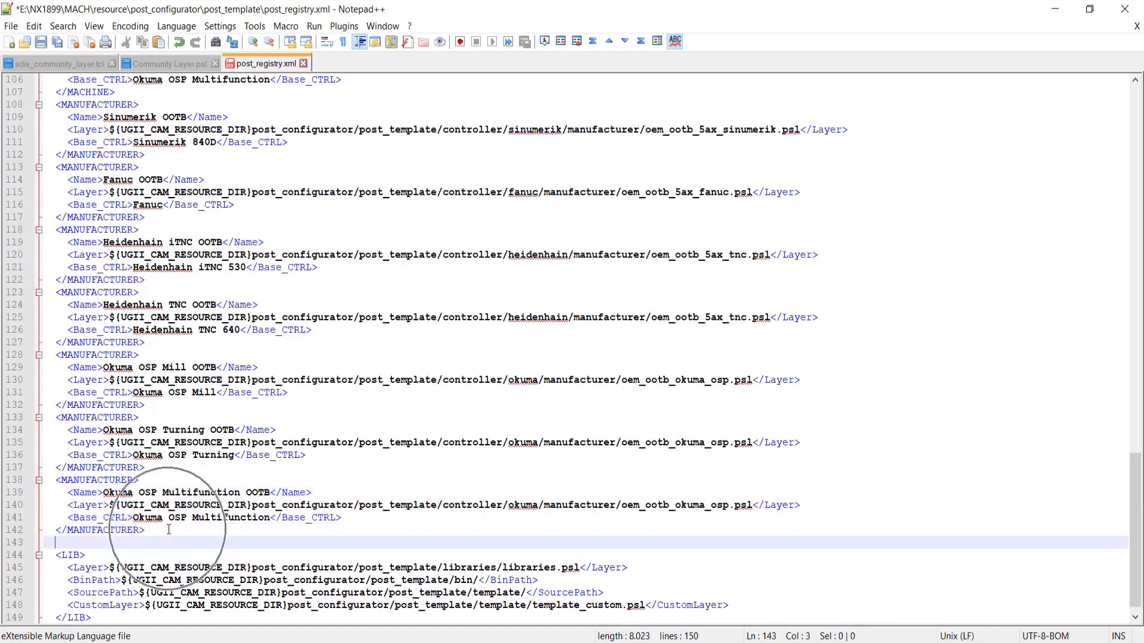
key("ctrl+v")
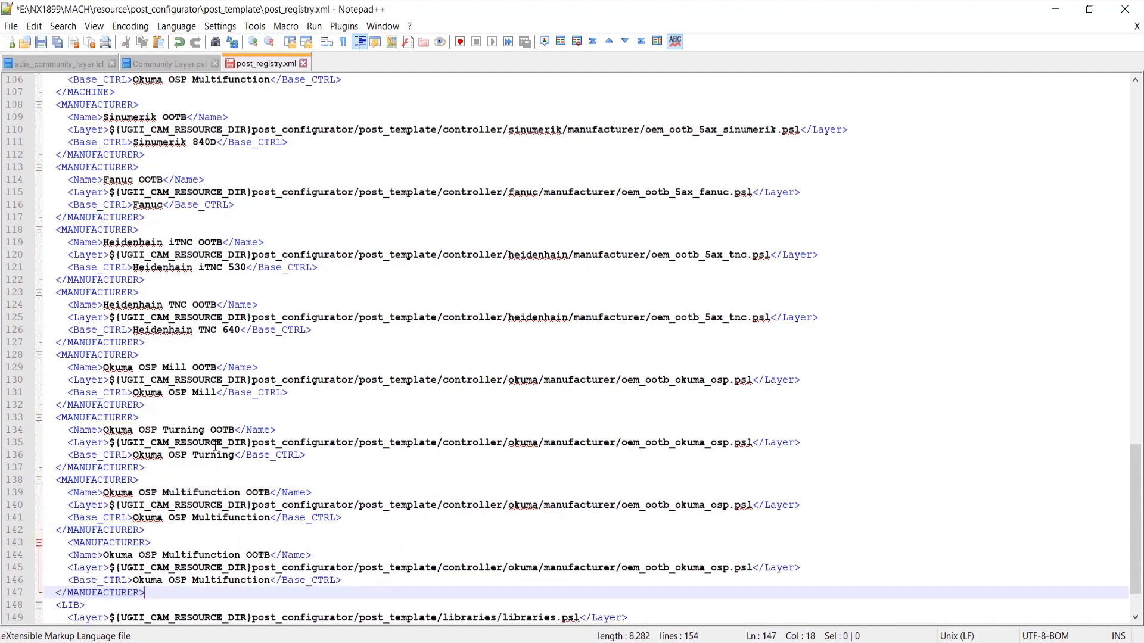
left_click(69, 543)
key("BackSpace")
key("BackSpace")
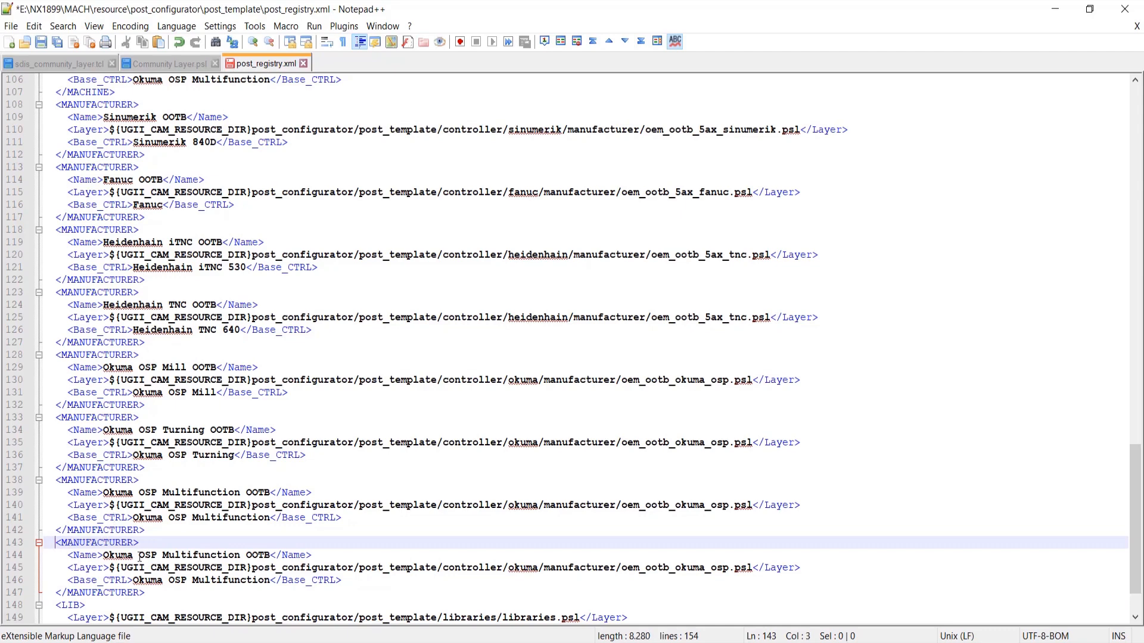
Change the Name of the duplicated MANUFACTURER block to Community Layer
scroll(220, 517, "down", 1)
left_click_drag(271, 517, 103, 518)
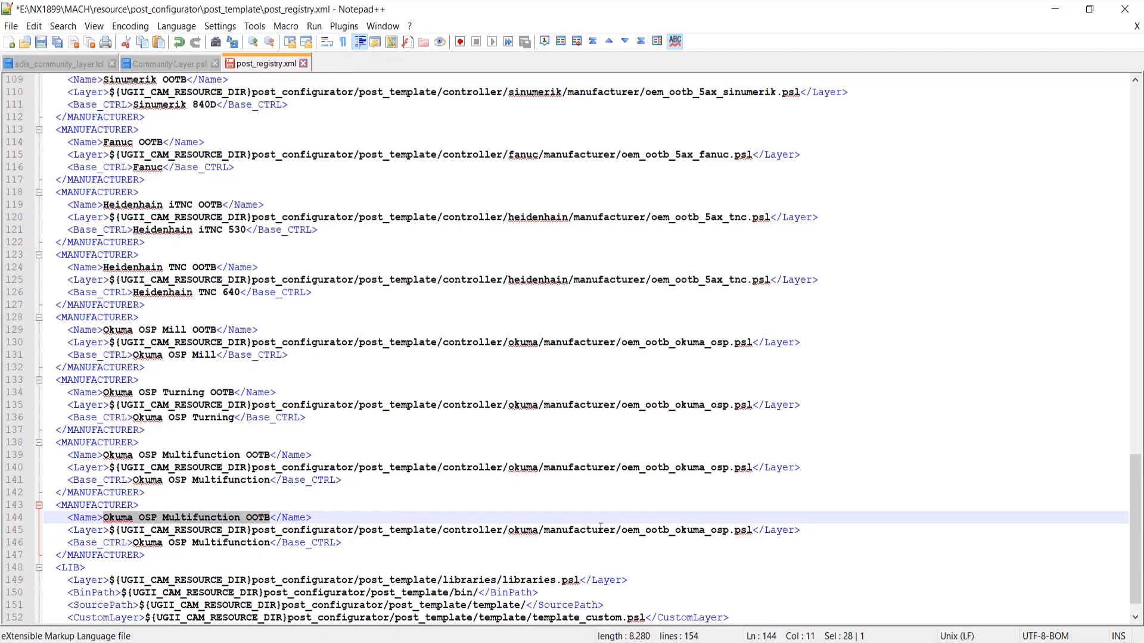
type("Community")
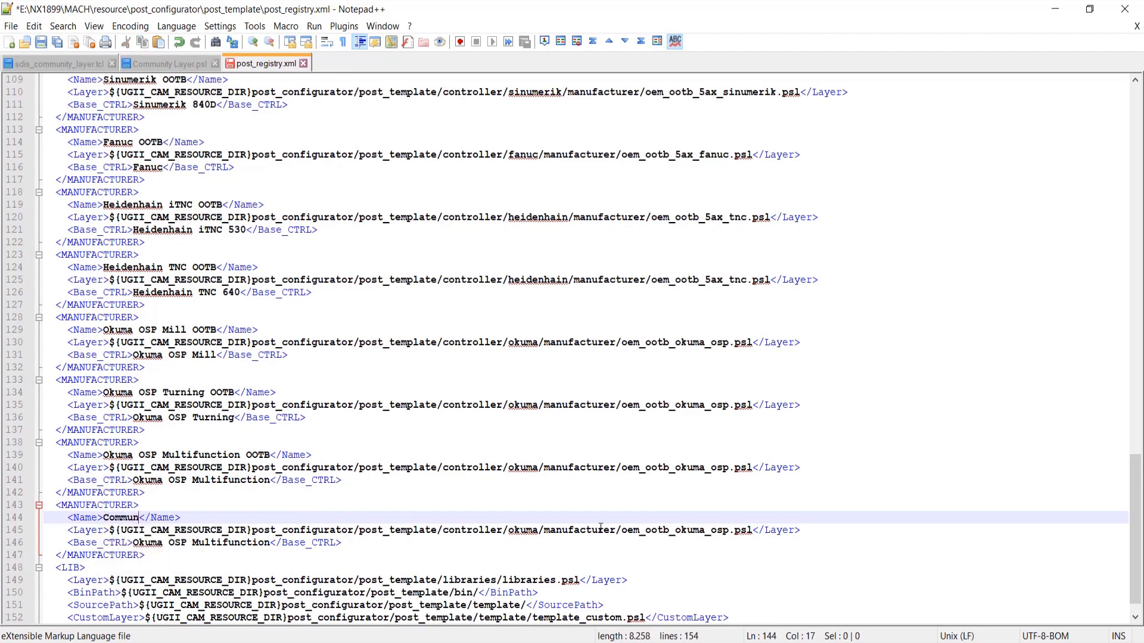
type(" Layer")
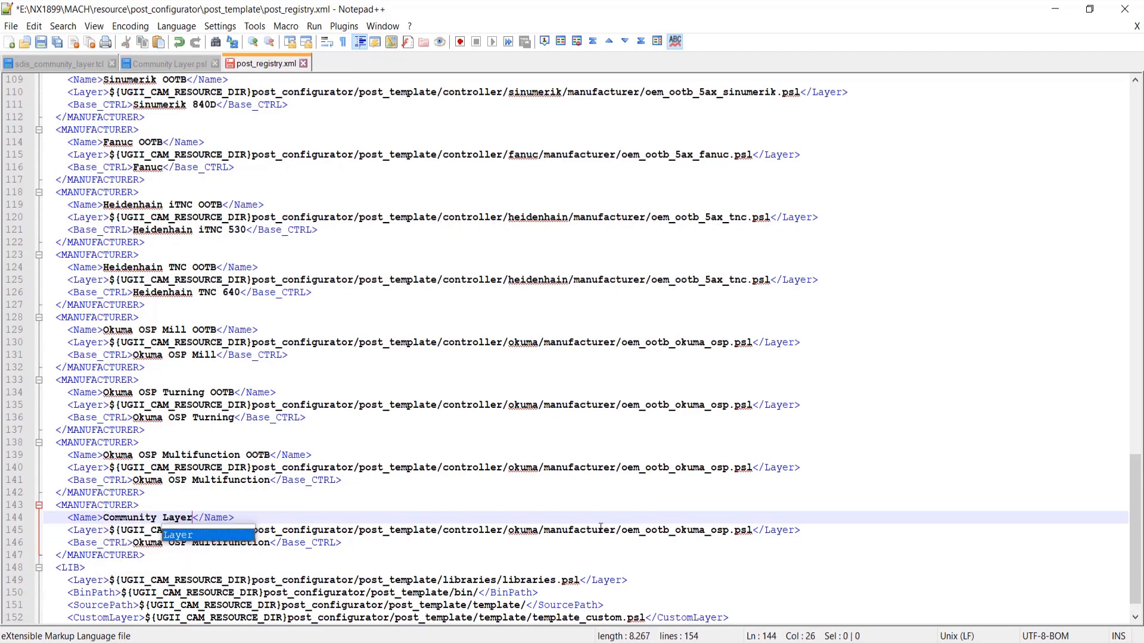
left_click(132, 517)
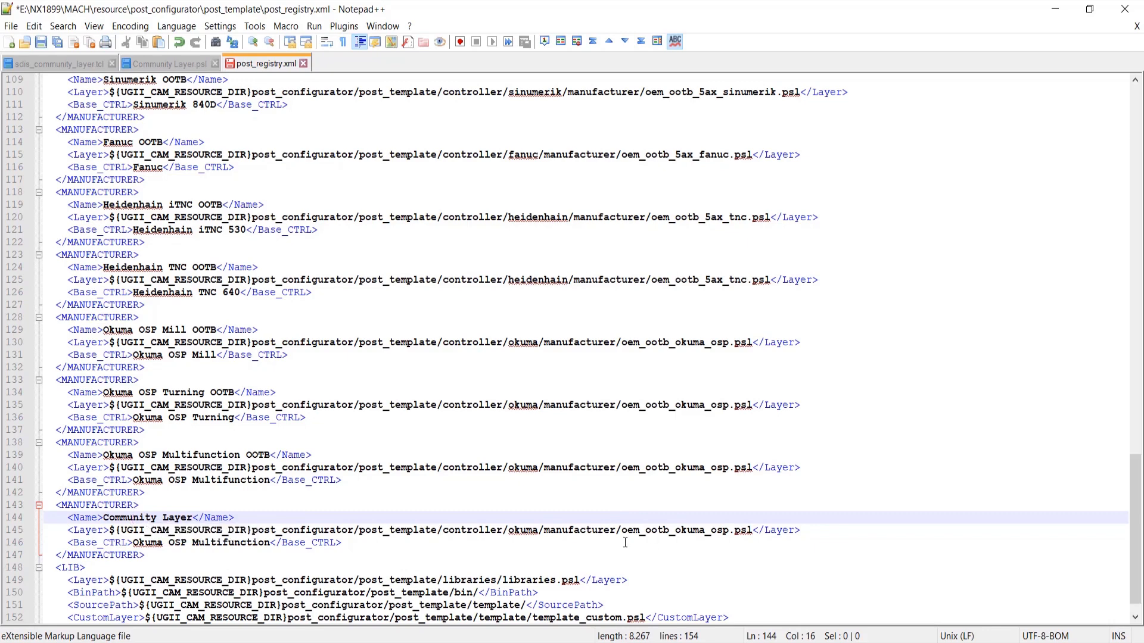
Replace the part of the new block's Layer path after post_template with Addon/Community Layer/community_layer.psl
left_click_drag(441, 531, 728, 530)
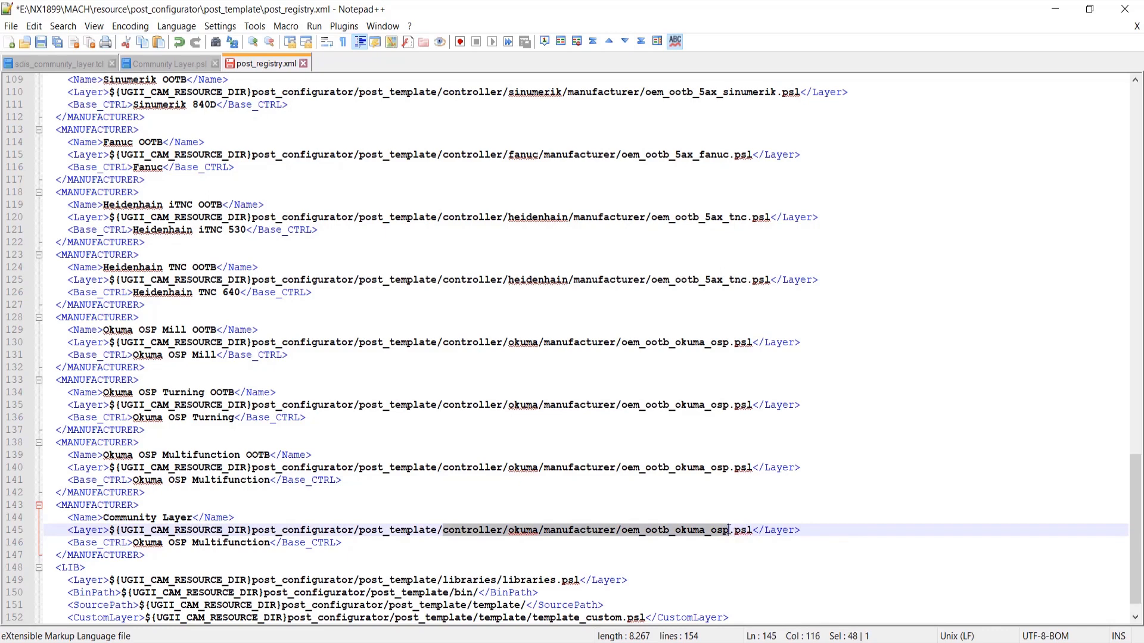
type("Addon")
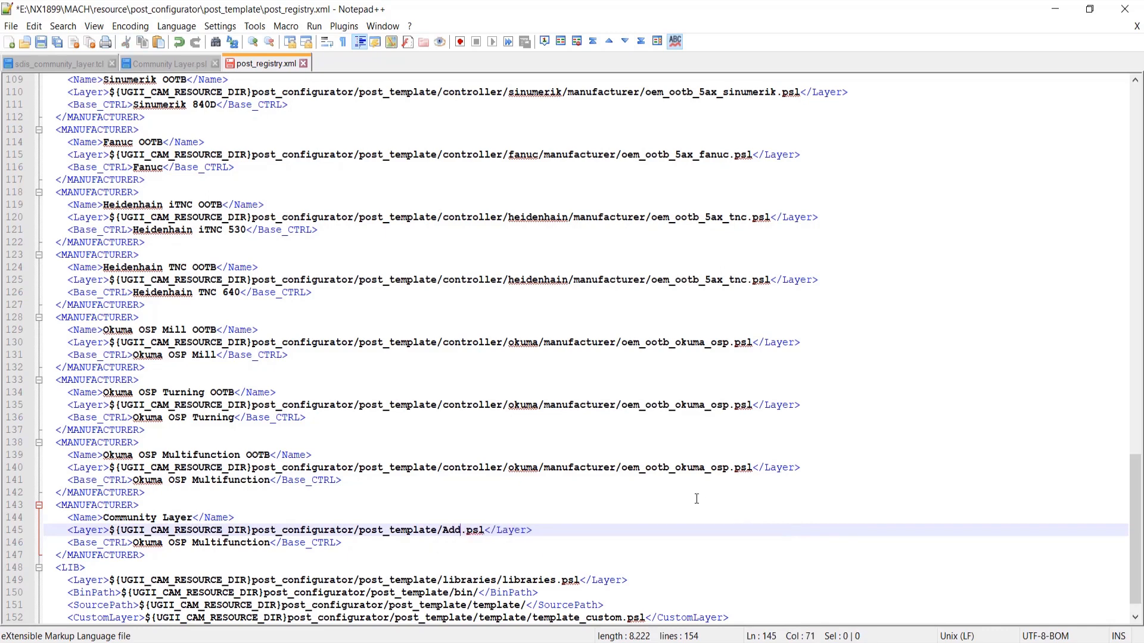
type("/")
type("Community")
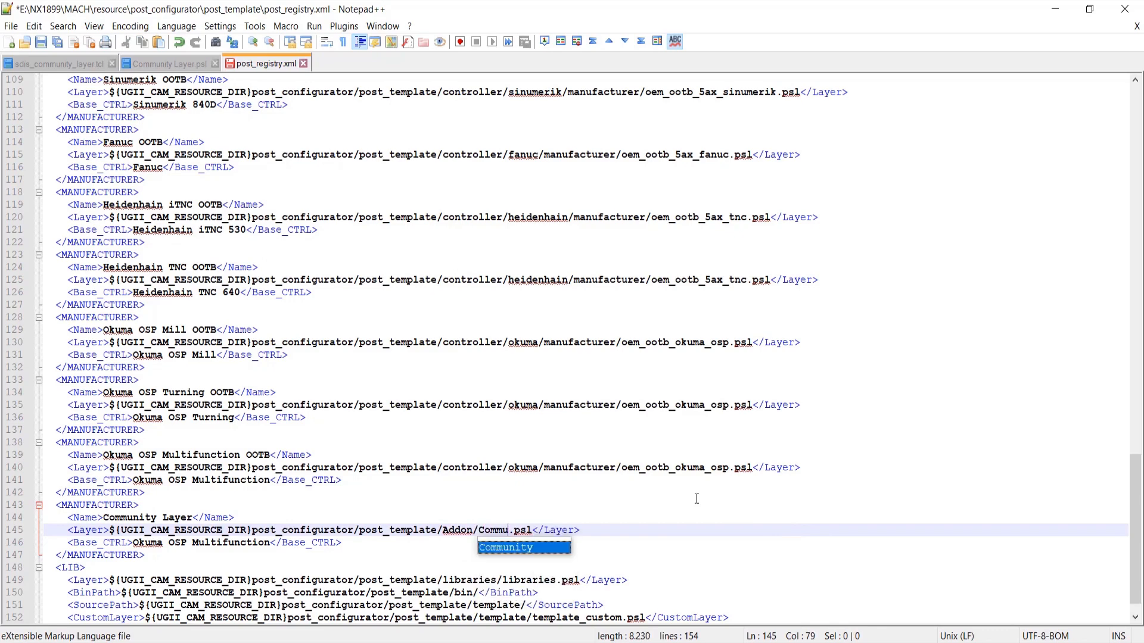
type(" Layer")
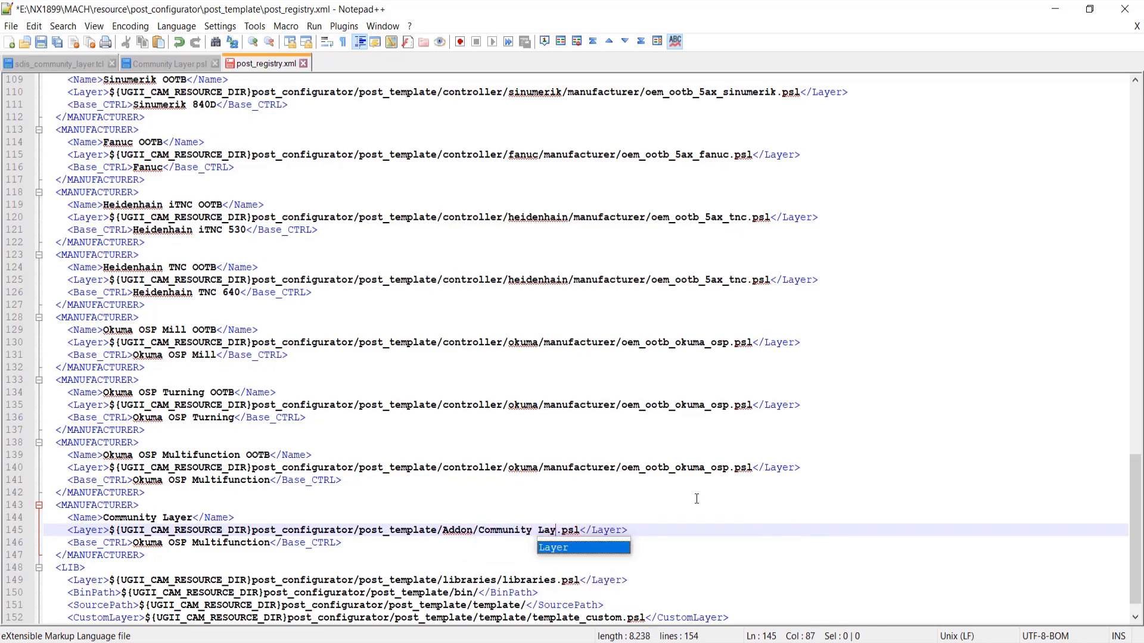
type("/community")
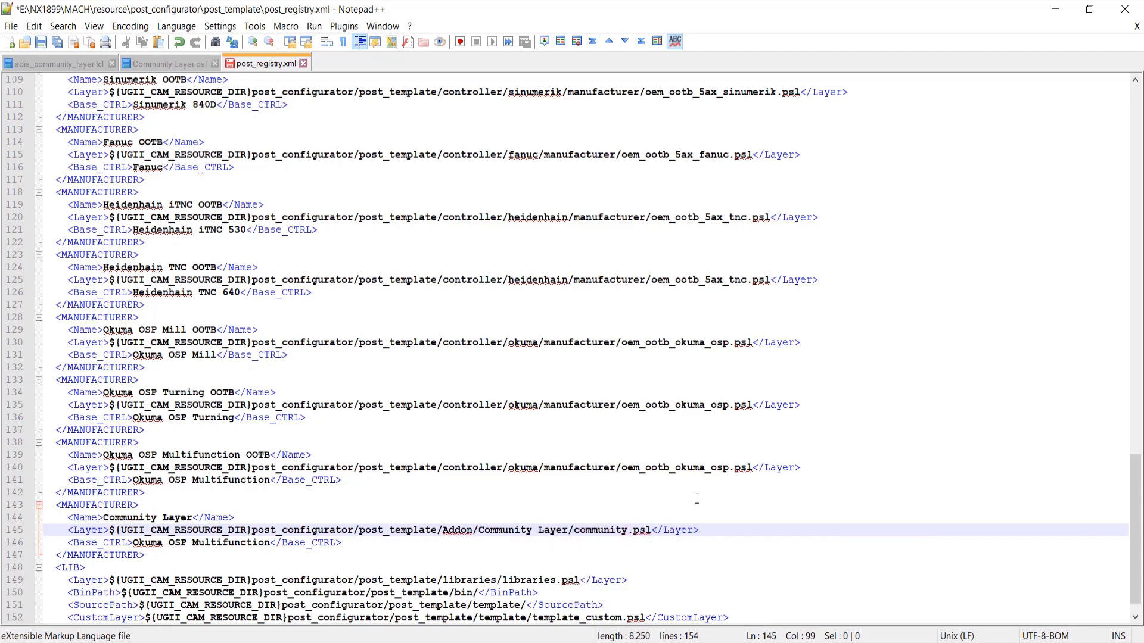
type("_layer")
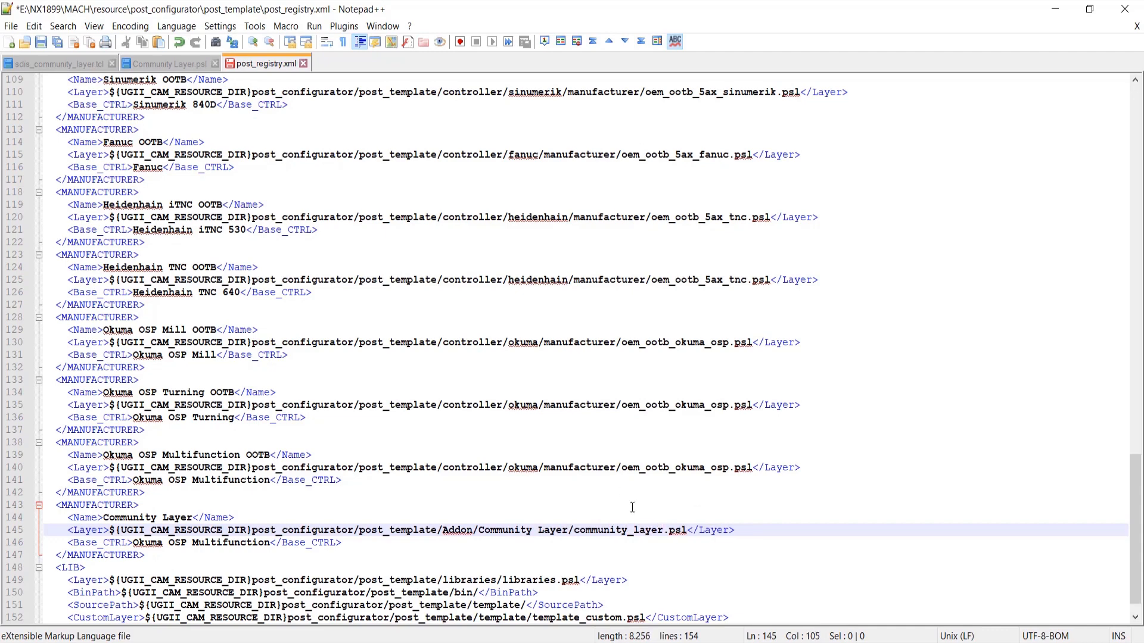
Open AddOn\Community Layer in File Explorer and arrange it beside the registry file to compare the PSL file name with the path
double_click(618, 526)
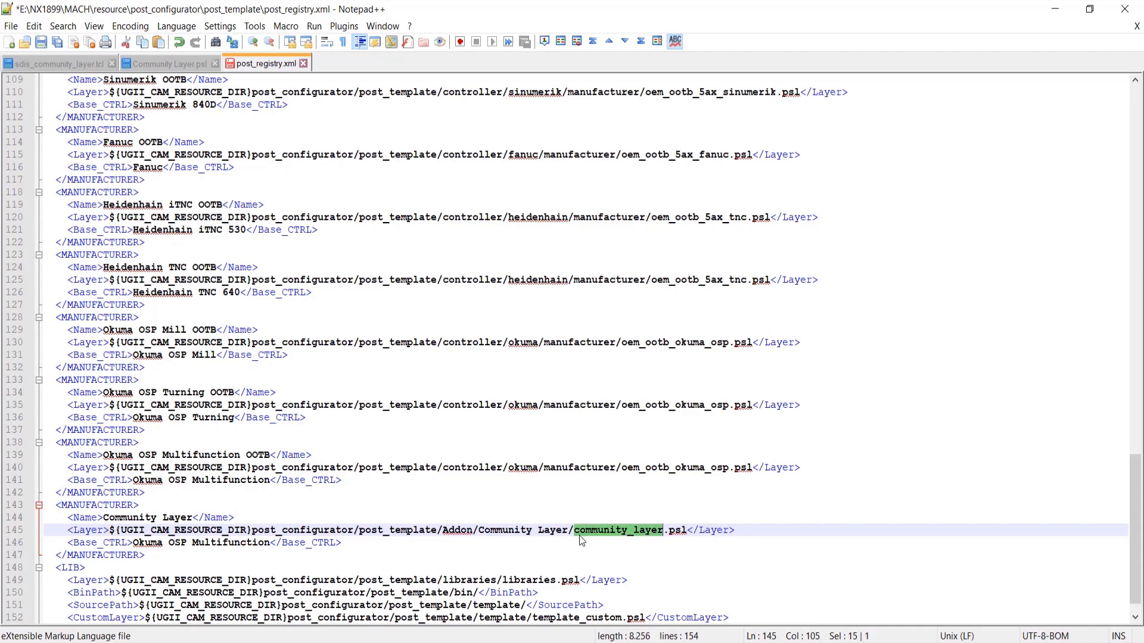
left_click_drag(462, 19, 592, 334)
left_click(383, 284)
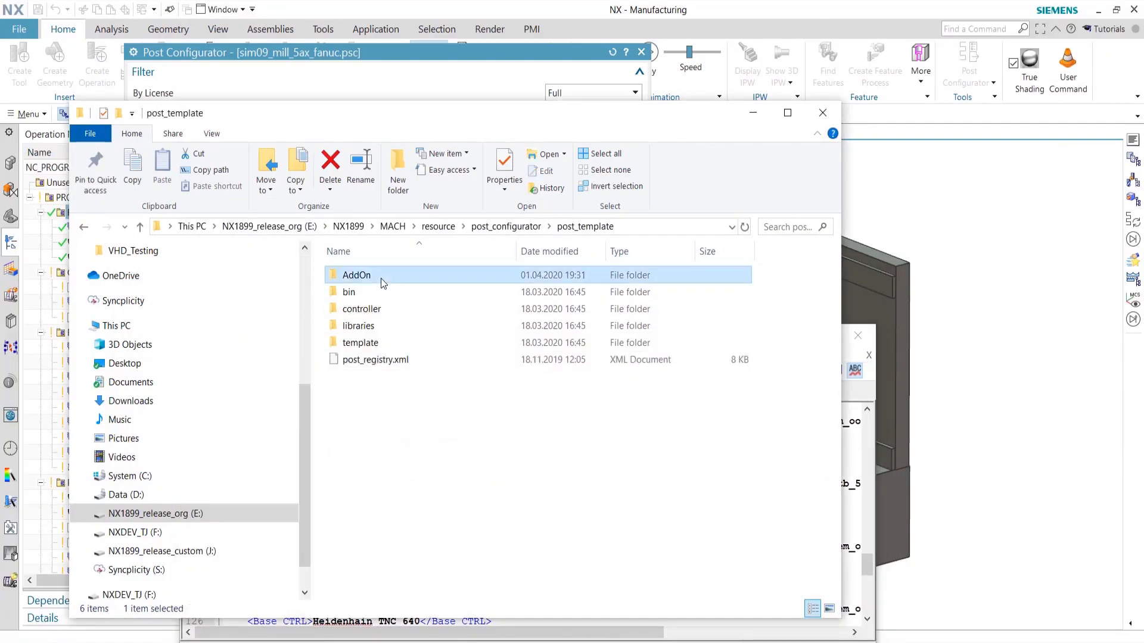
double_click(383, 280)
double_click(409, 280)
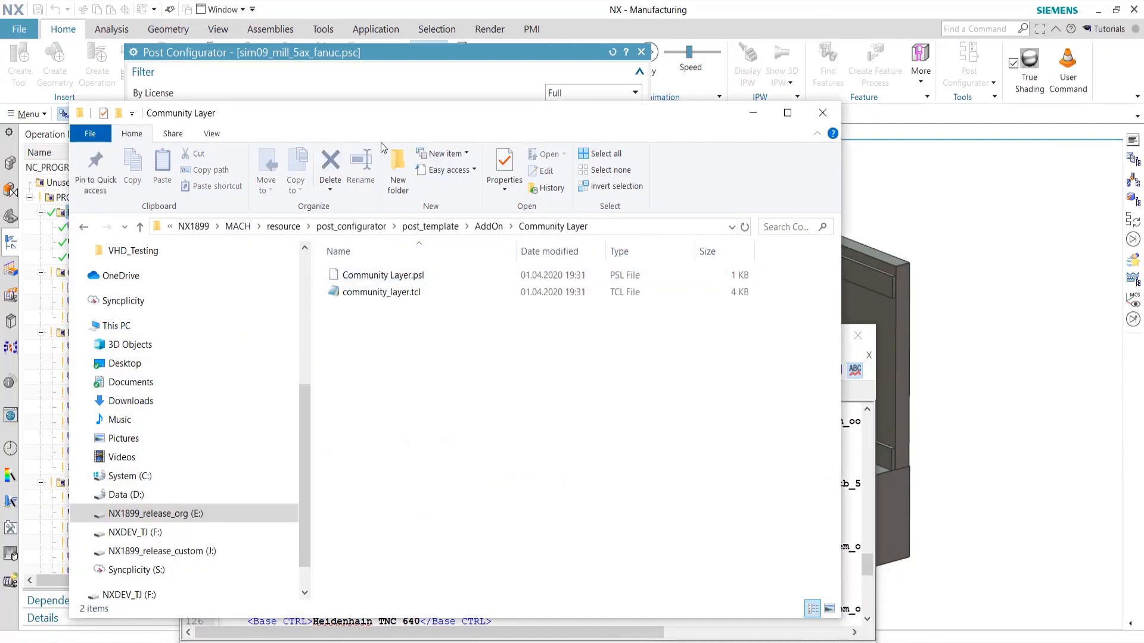
left_click_drag(437, 119, 387, 60)
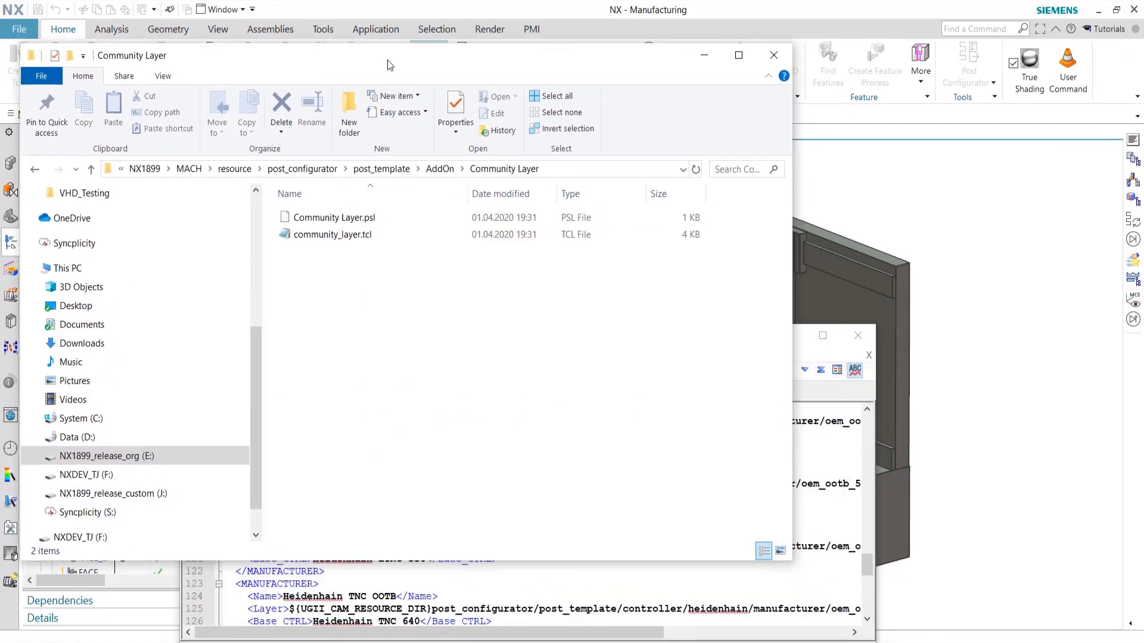
left_click(807, 355)
left_click_drag(732, 331, 716, 268)
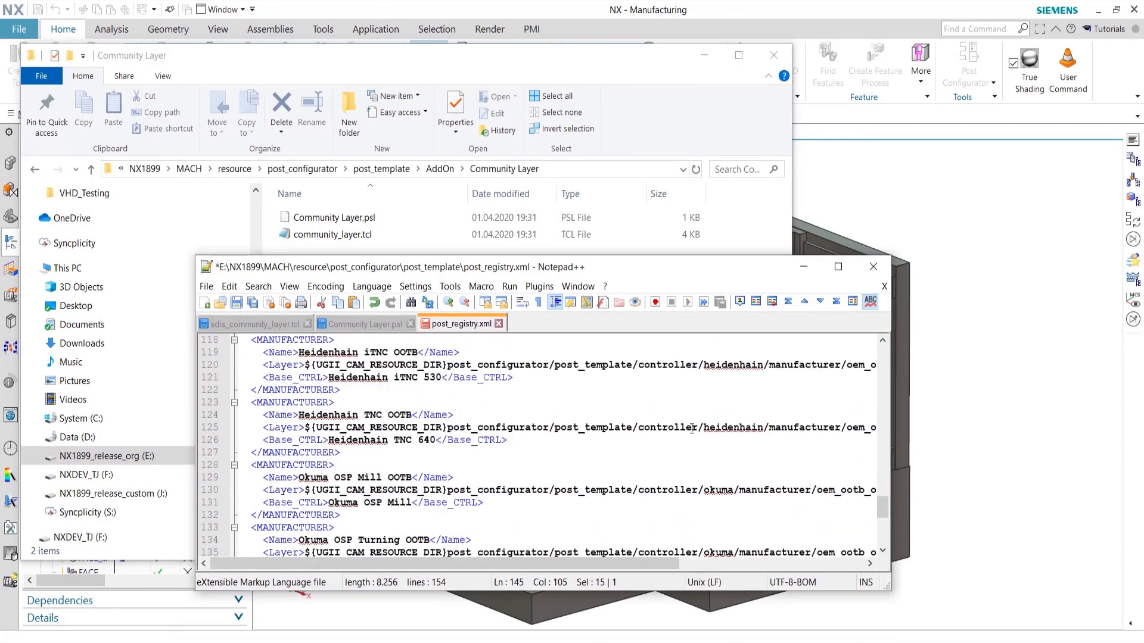
Set the Base_CTRL of the Community Layer block to Fanuc
scroll(692, 433, "down", 5)
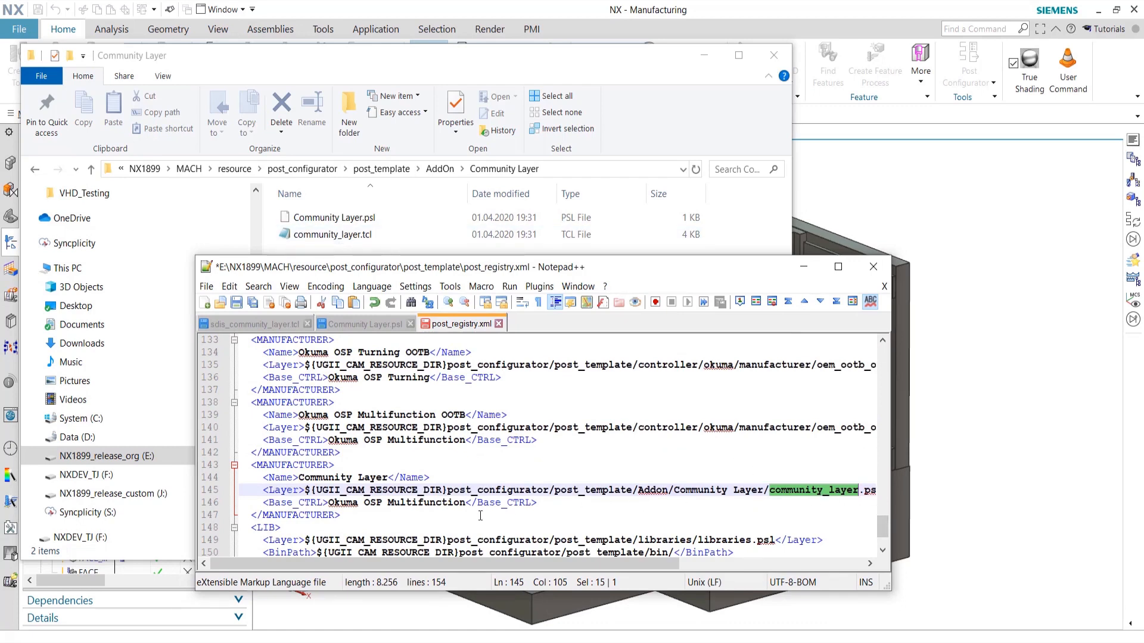
left_click(292, 502)
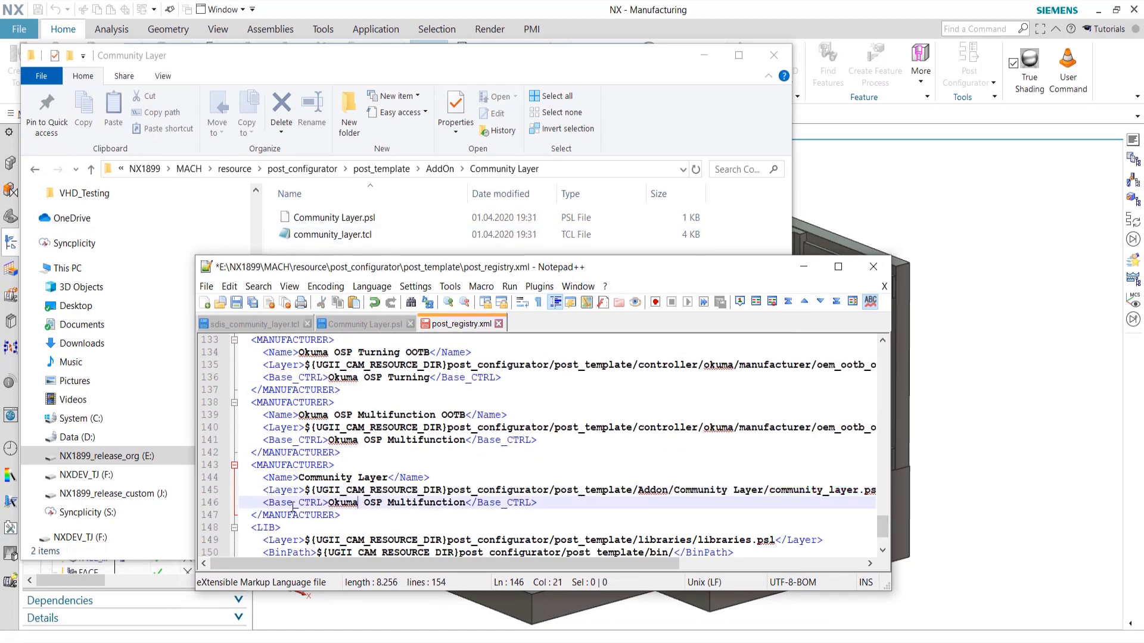
left_click(468, 504)
left_click_drag(467, 504, 329, 504)
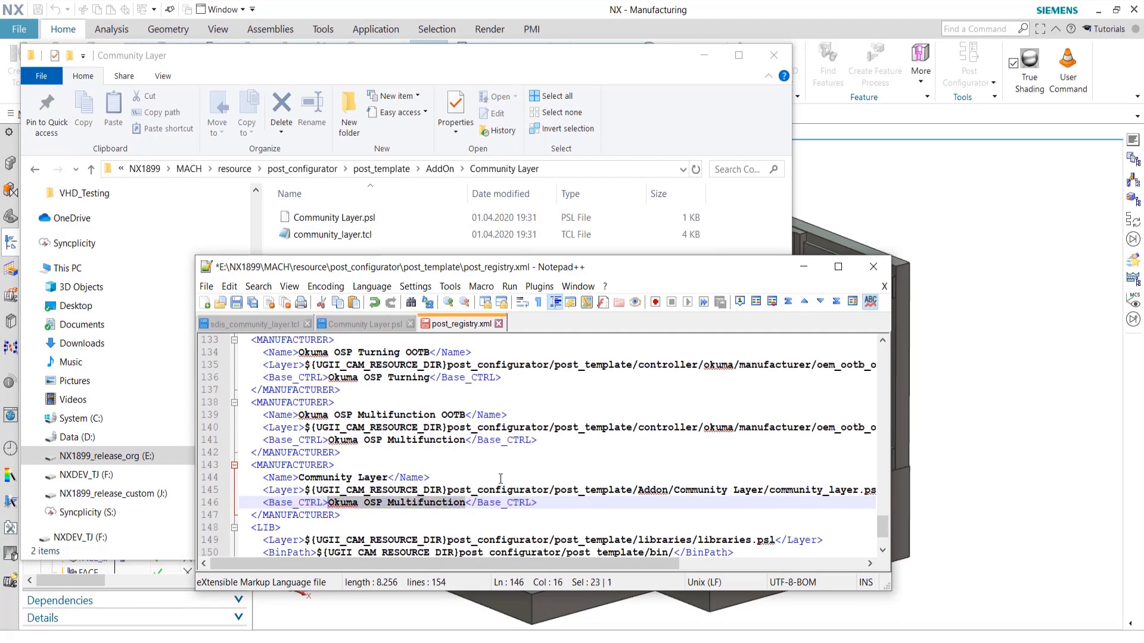
type("Fanuc")
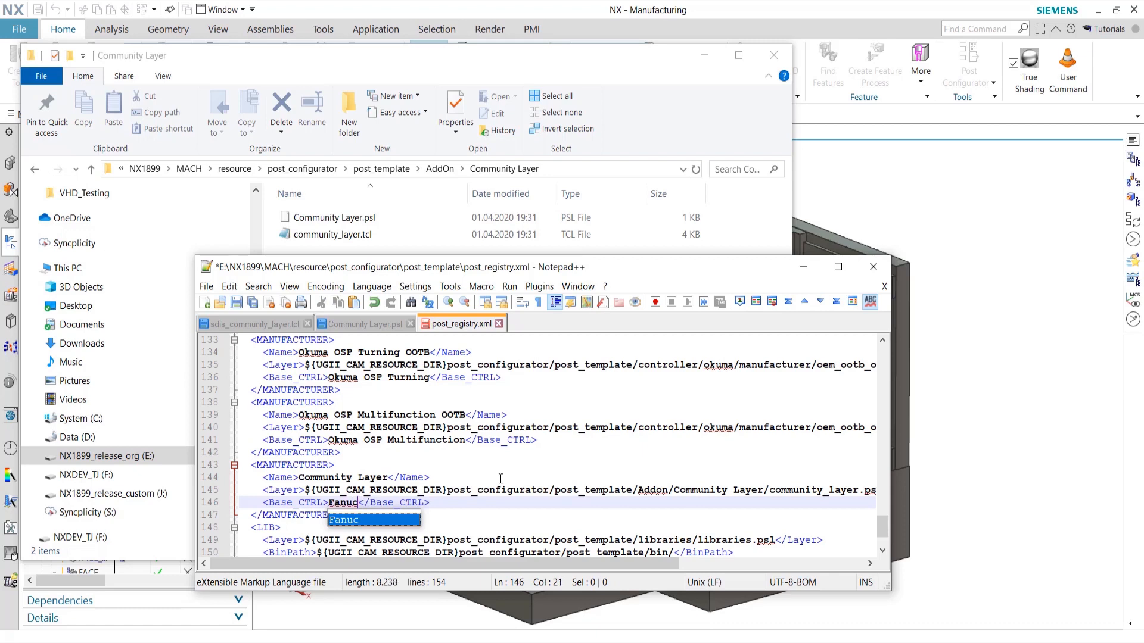
left_click(462, 504)
Duplicate the Community Layer MANUFACTURER block directly below itself and align the copy's opening tag
left_click_drag(340, 515, 199, 465)
key("ctrl+c")
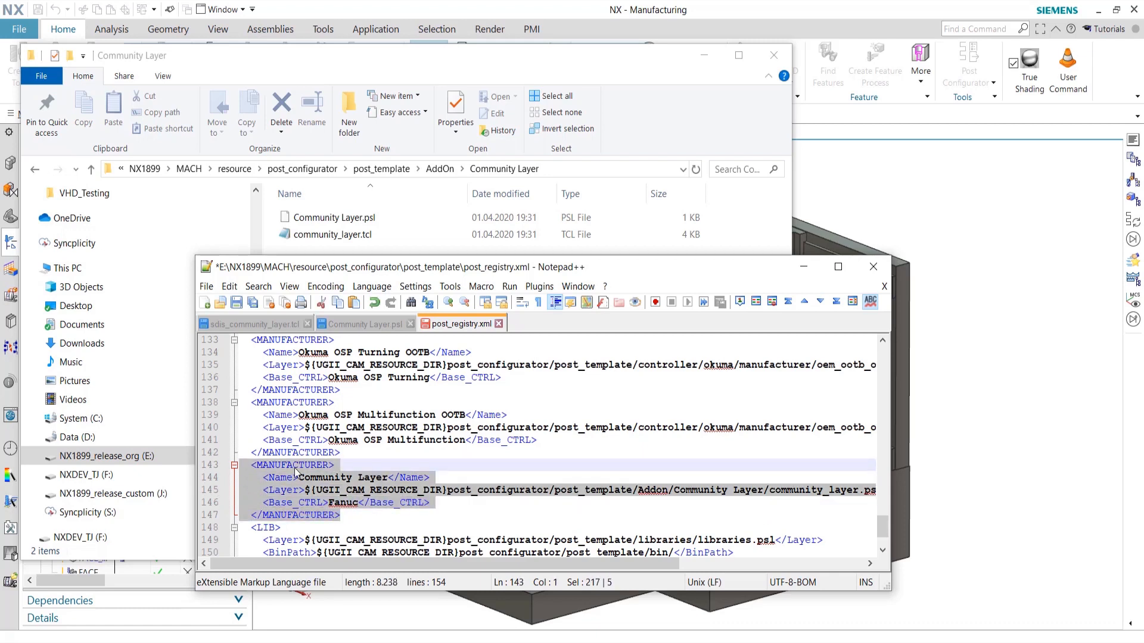
left_click(348, 517)
key("Return")
key("ctrl+v")
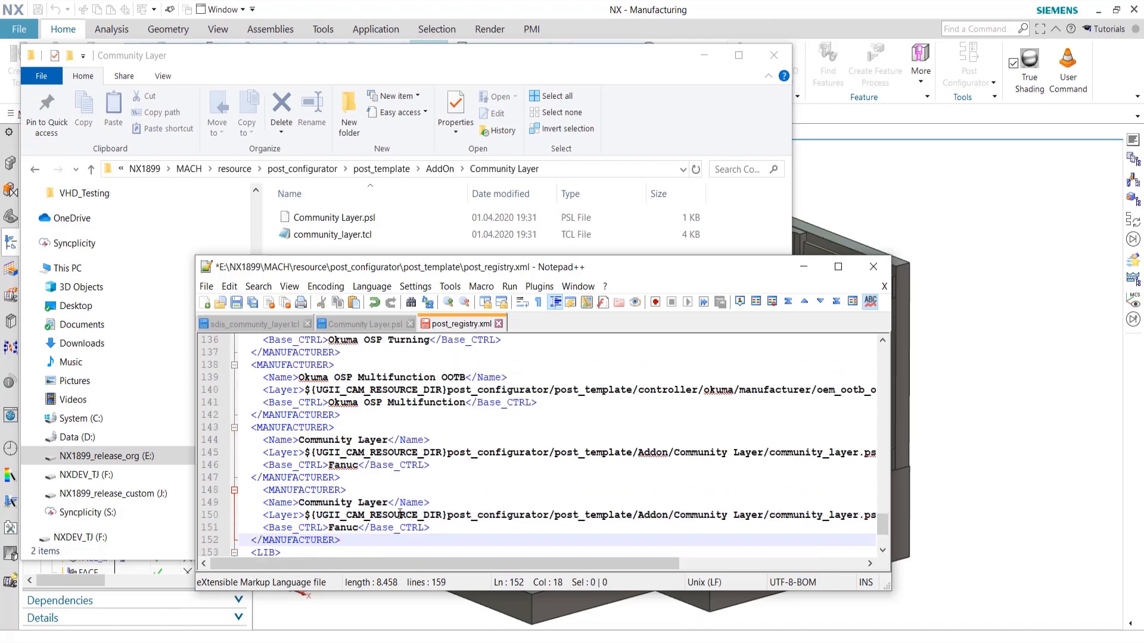
left_click(265, 490)
key("BackSpace")
key("BackSpace")
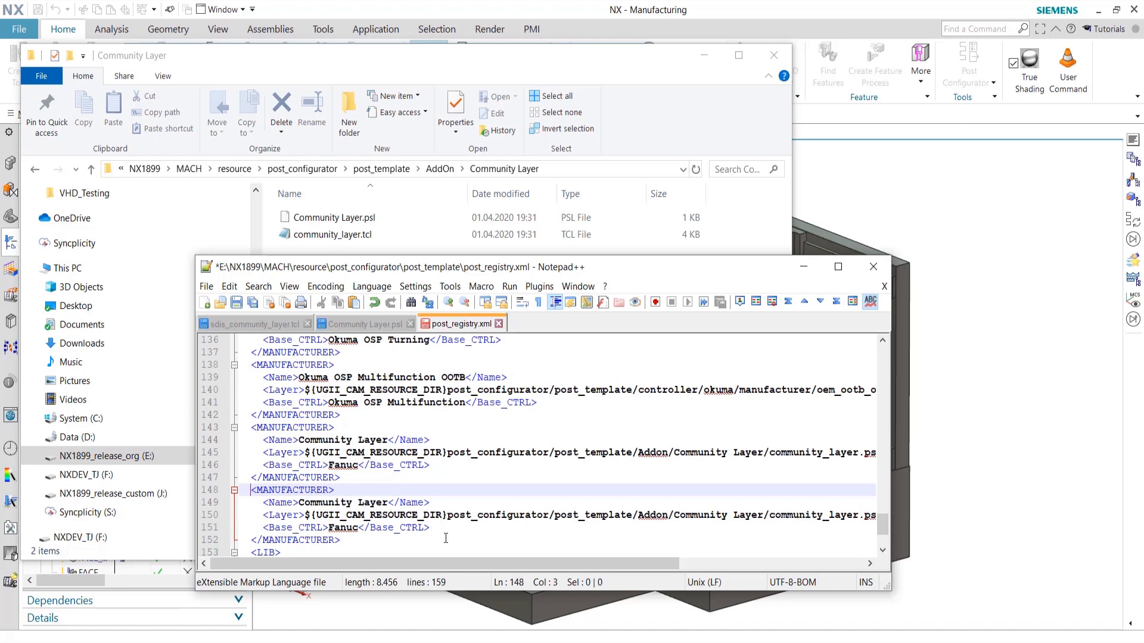
Set the Base_CTRL of the duplicated Community Layer block to Sinumerik 840D and save the registry file
left_click_drag(359, 526, 329, 527)
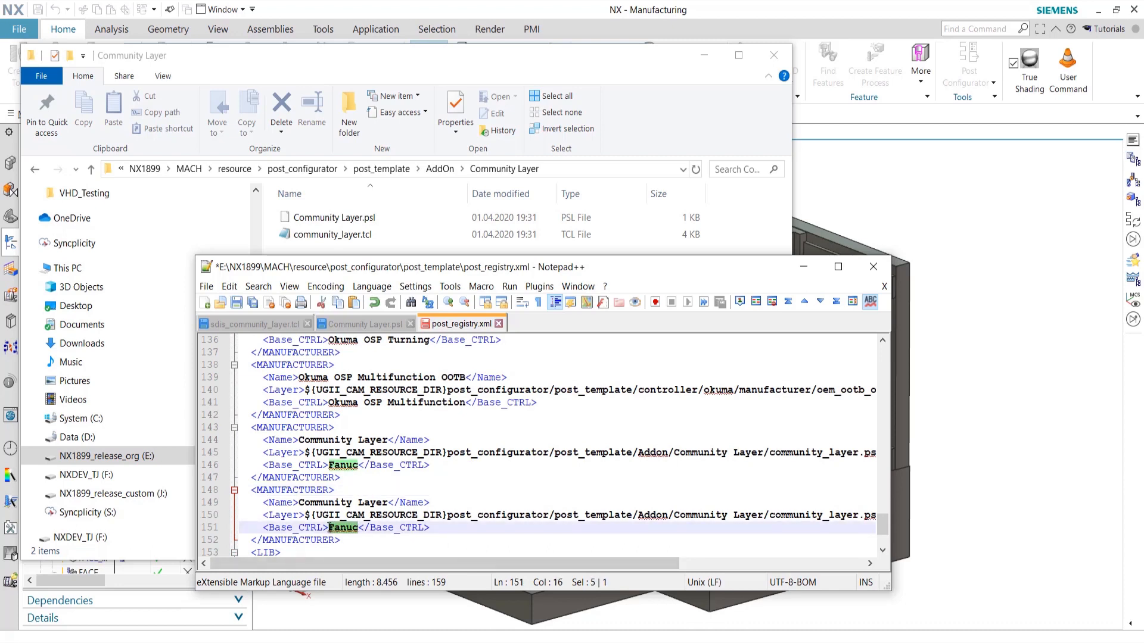
type("Sinumerik 84")
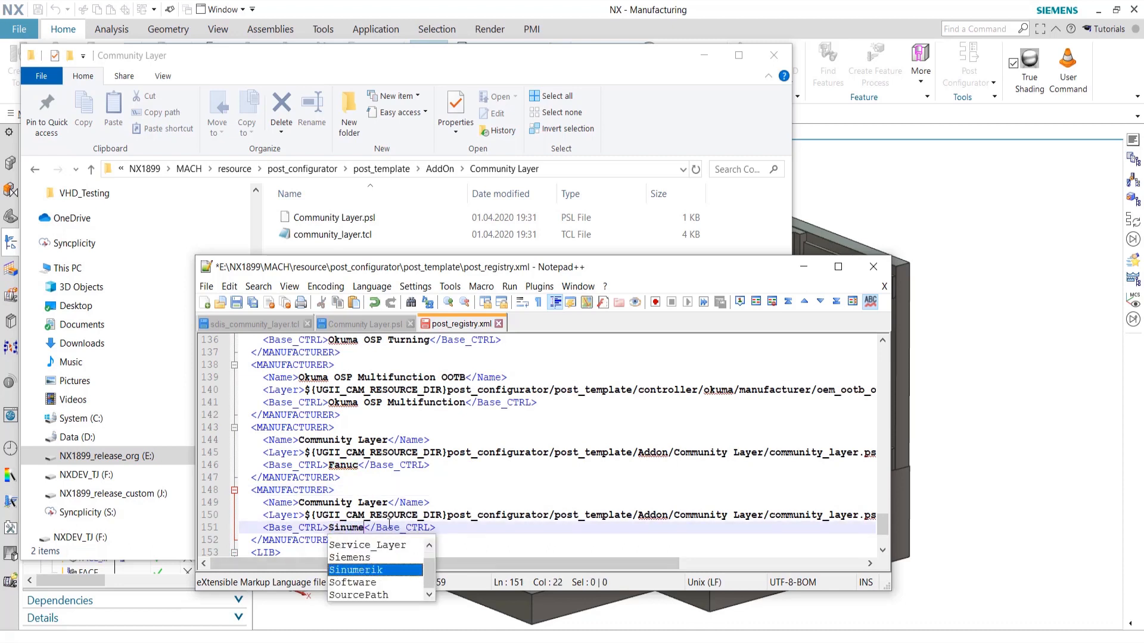
type("0D")
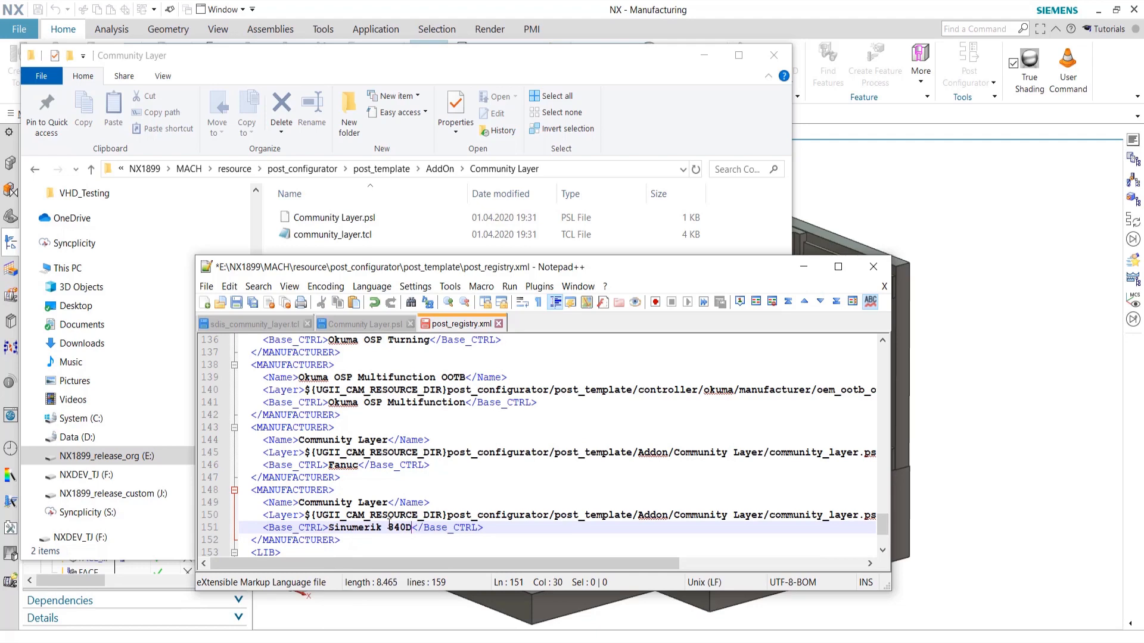
key("ctrl+s")
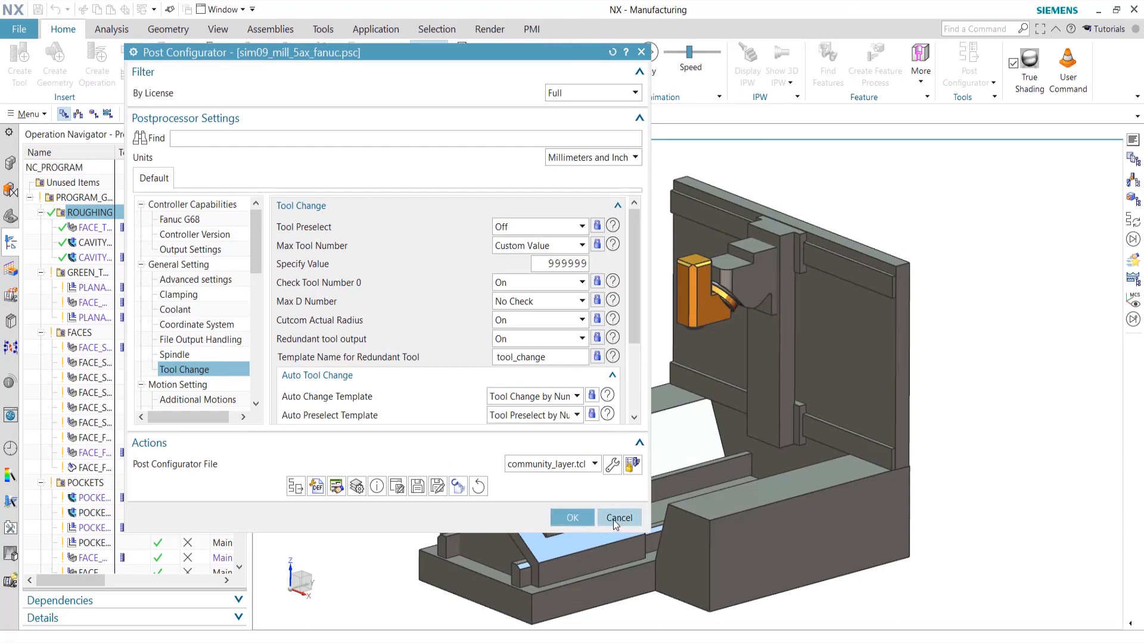
Switch to NX, cancel the open Fanuc post configuration and try to start a new postprocessor from Post Configurator
left_click(634, 517)
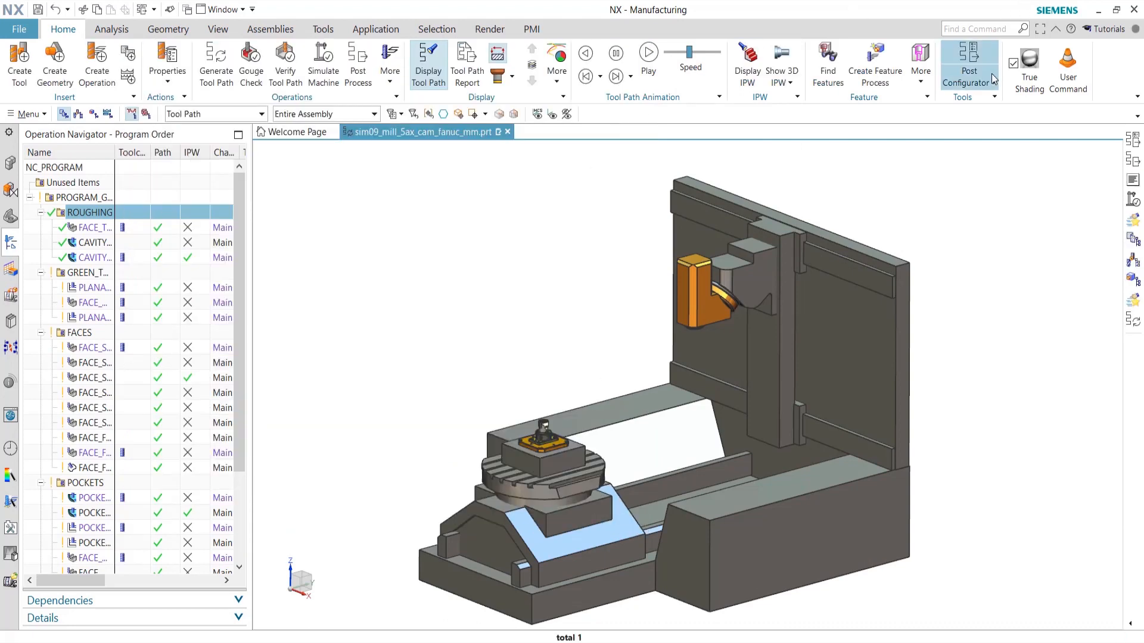
left_click(982, 49)
left_click_drag(250, 54, 534, 169)
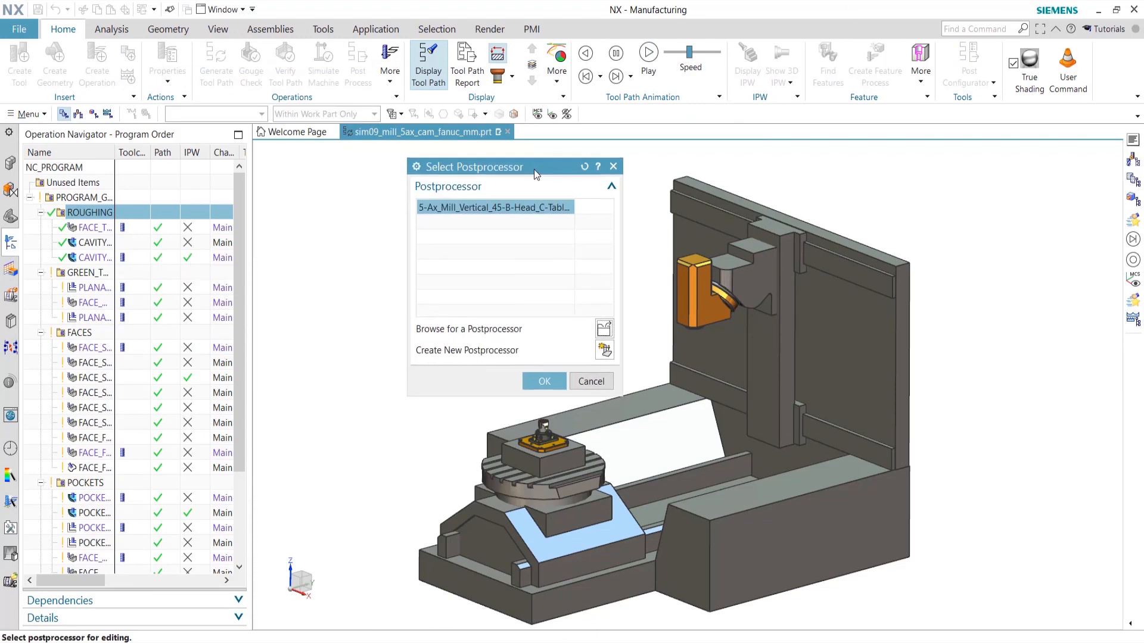
left_click(606, 352)
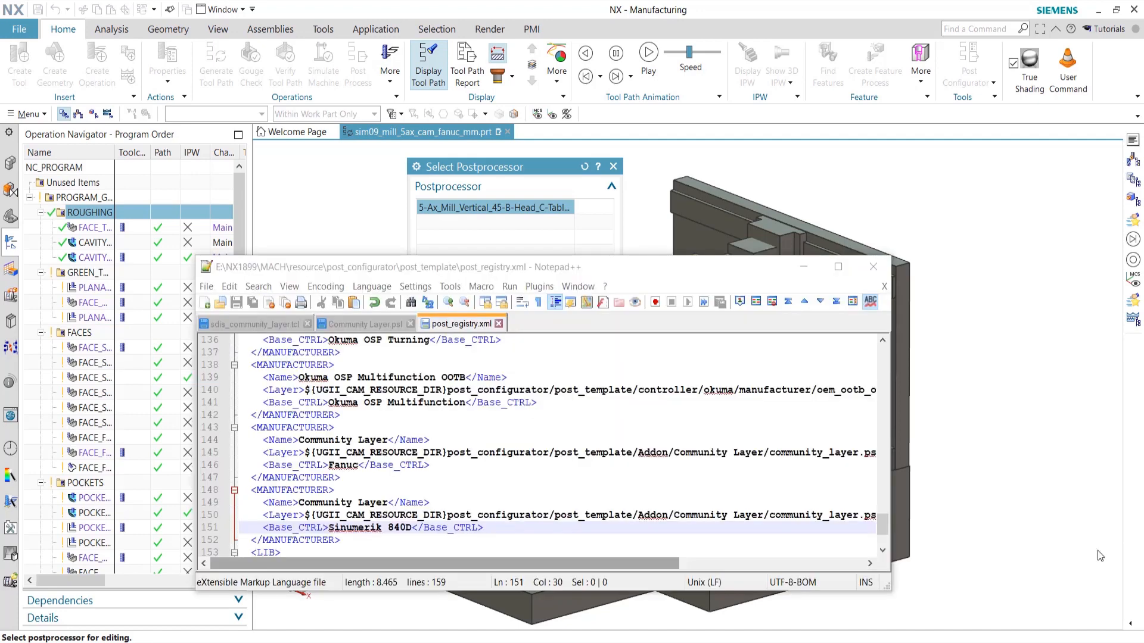
Copy the base name of Community Layer.psl from the AddOn\Community Layer folder in File Explorer
mouse_move(384, 642)
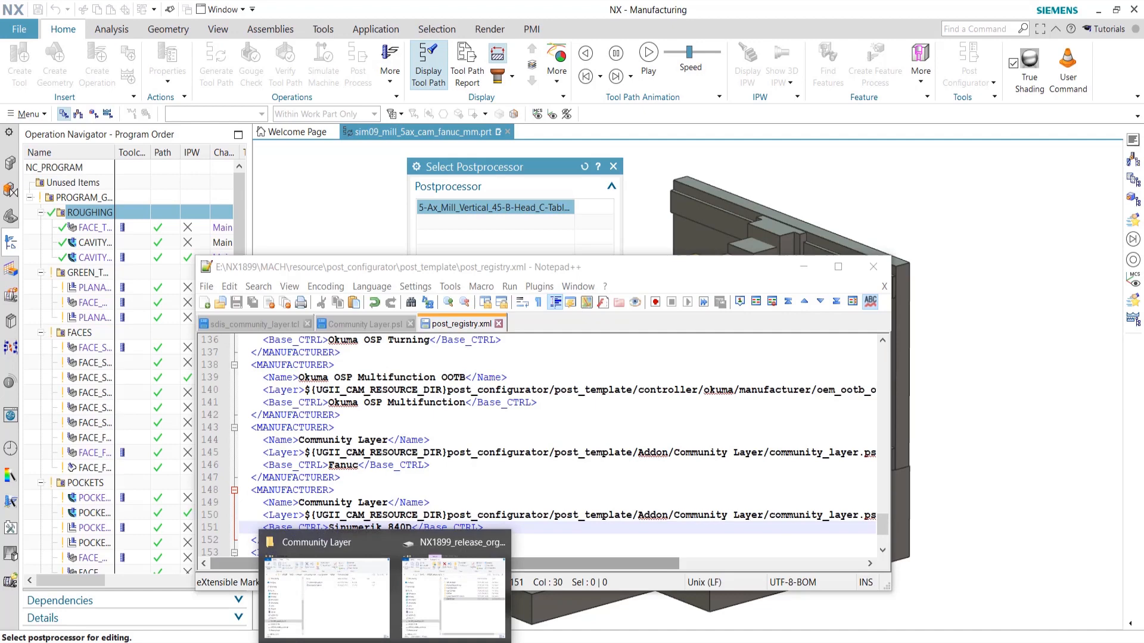
left_click(324, 595)
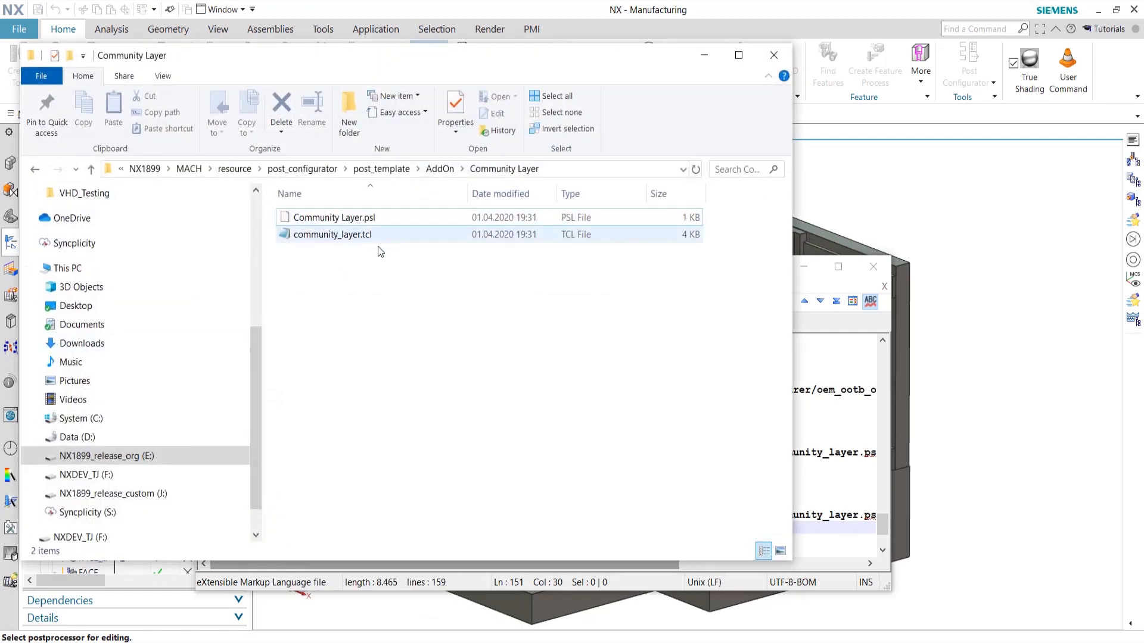
left_click(370, 217)
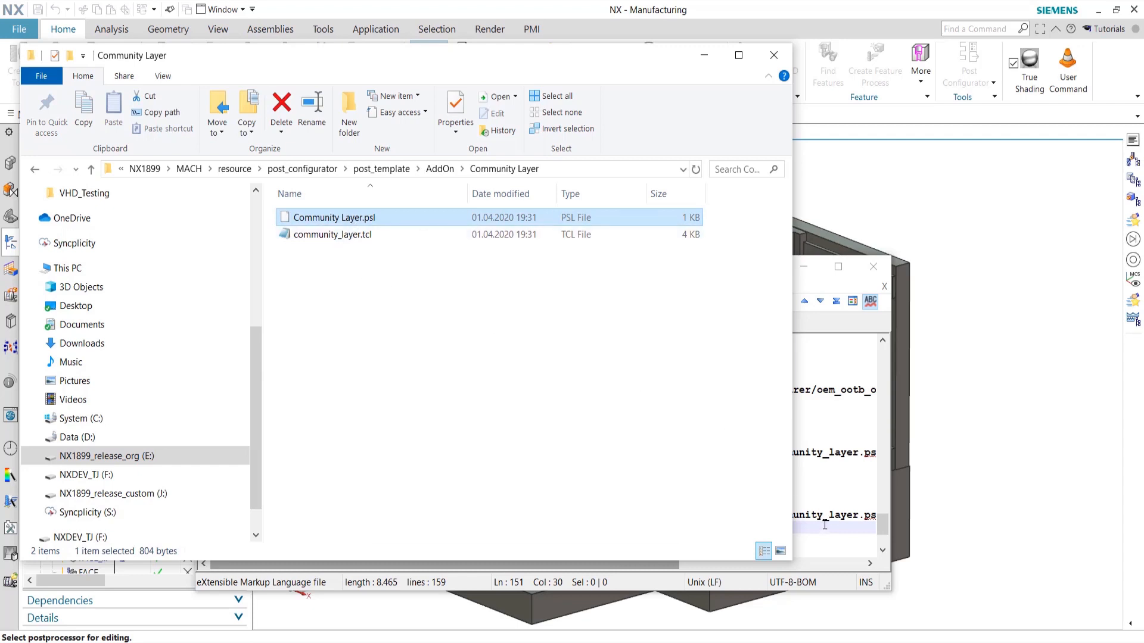
left_click(337, 220)
key("ctrl+c")
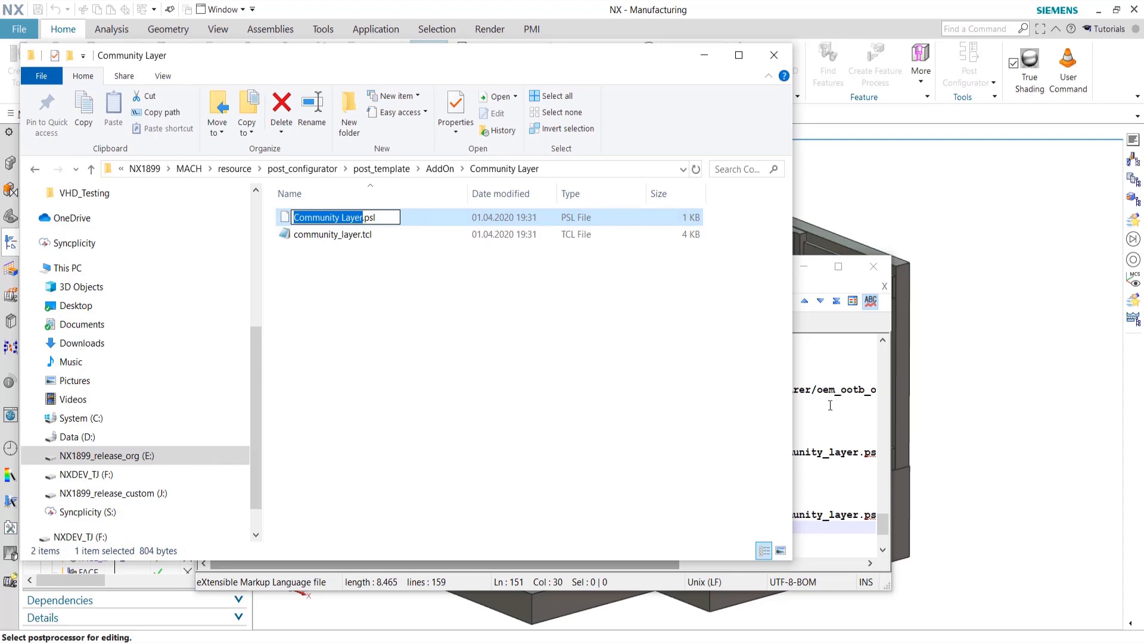
Replace community_layer with the copied name Community Layer in the PSL file names of both Community Layer paths and save post_registry.xml
left_click(834, 477)
double_click(814, 516)
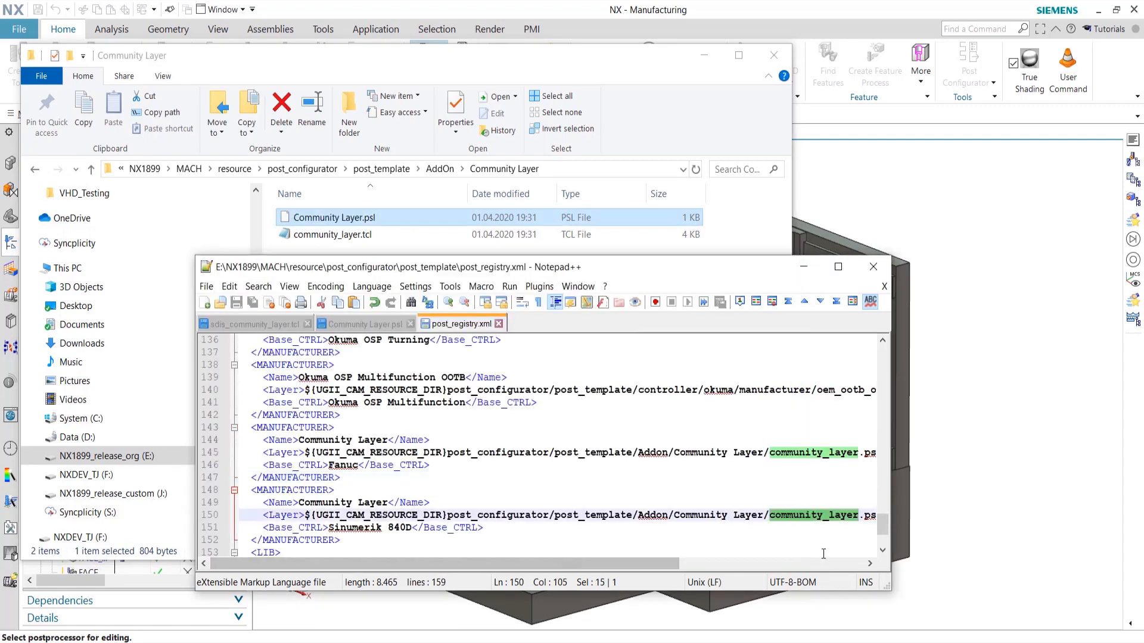
key("ctrl+v")
double_click(817, 453)
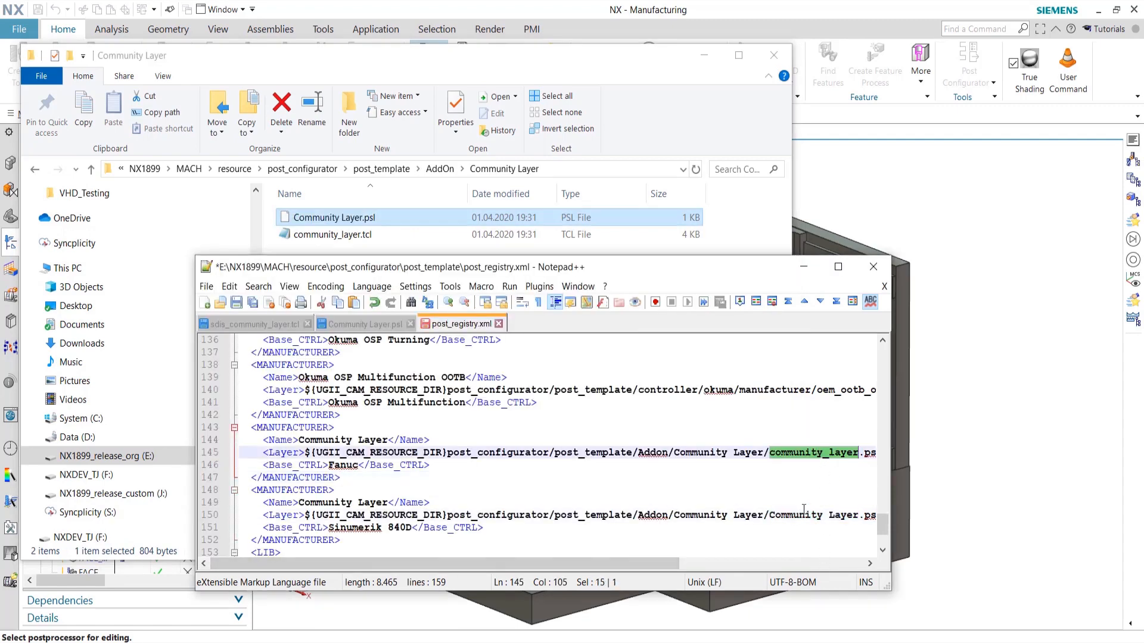
key("ctrl+v")
key("ctrl+s")
Switch back to NX, dismiss the registry error and restart the creation of a new postprocessor
left_click(767, 9)
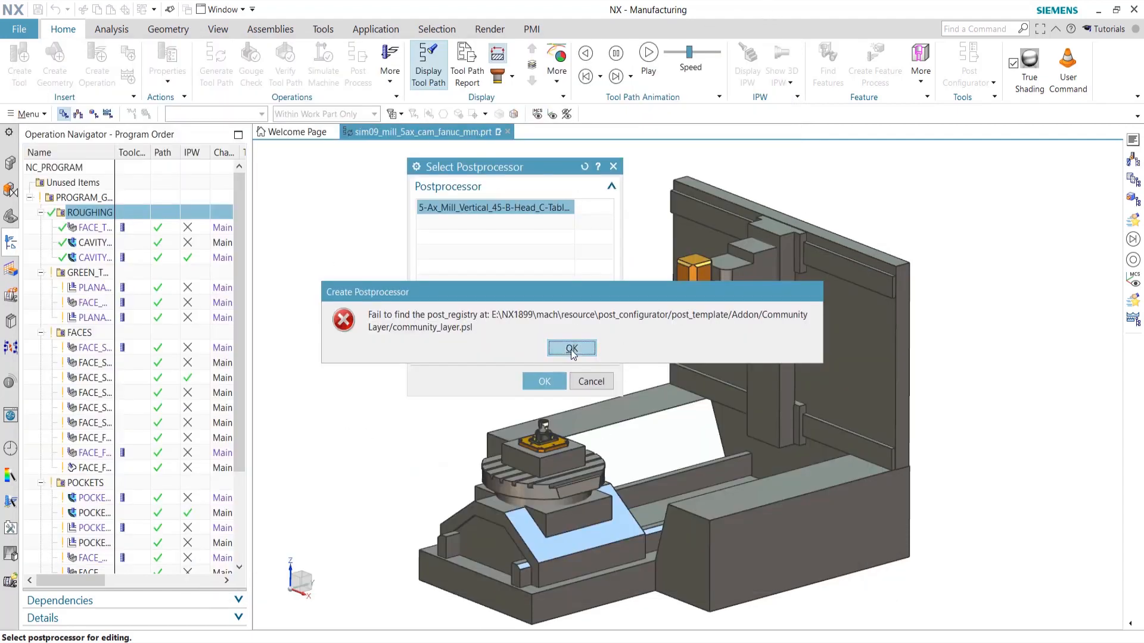
left_click(567, 349)
left_click(561, 350)
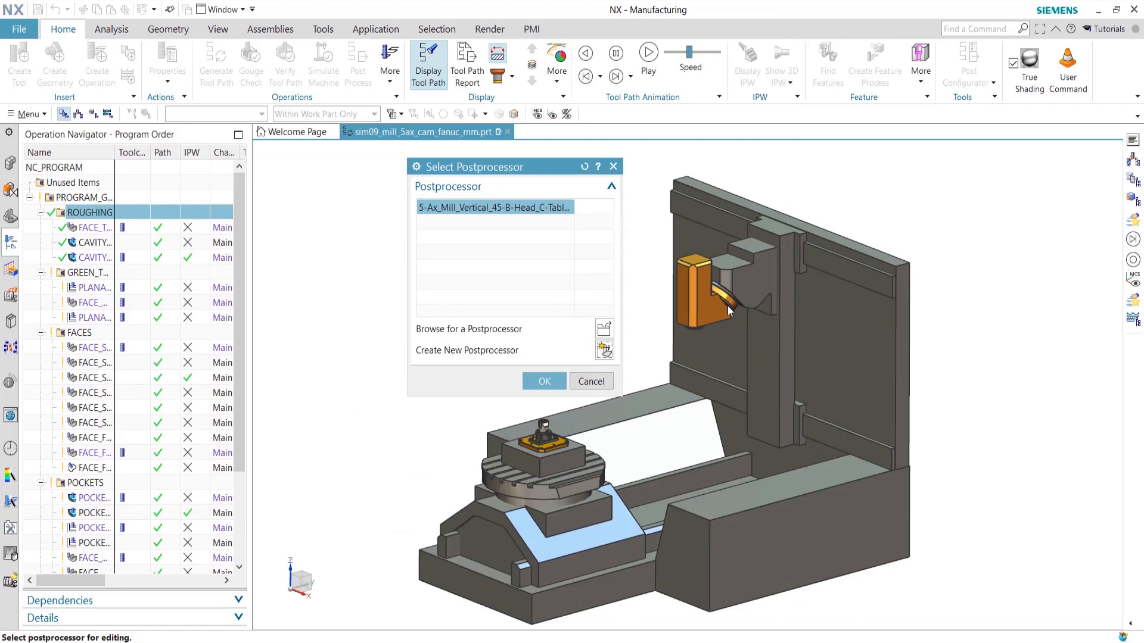
left_click(591, 381)
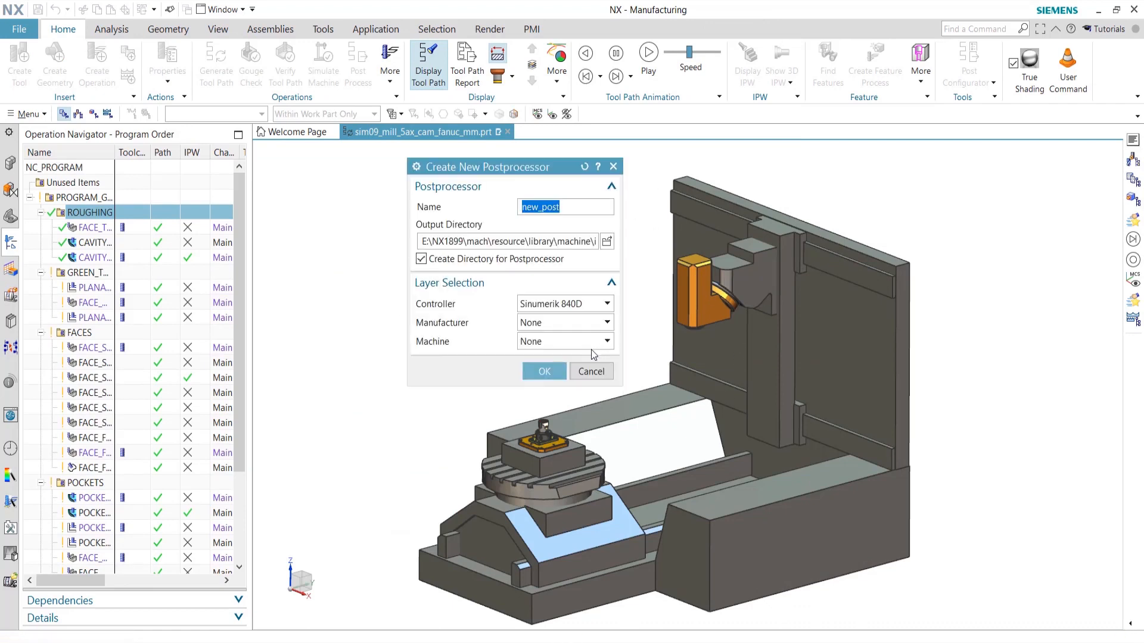
left_click_drag(541, 164, 488, 230)
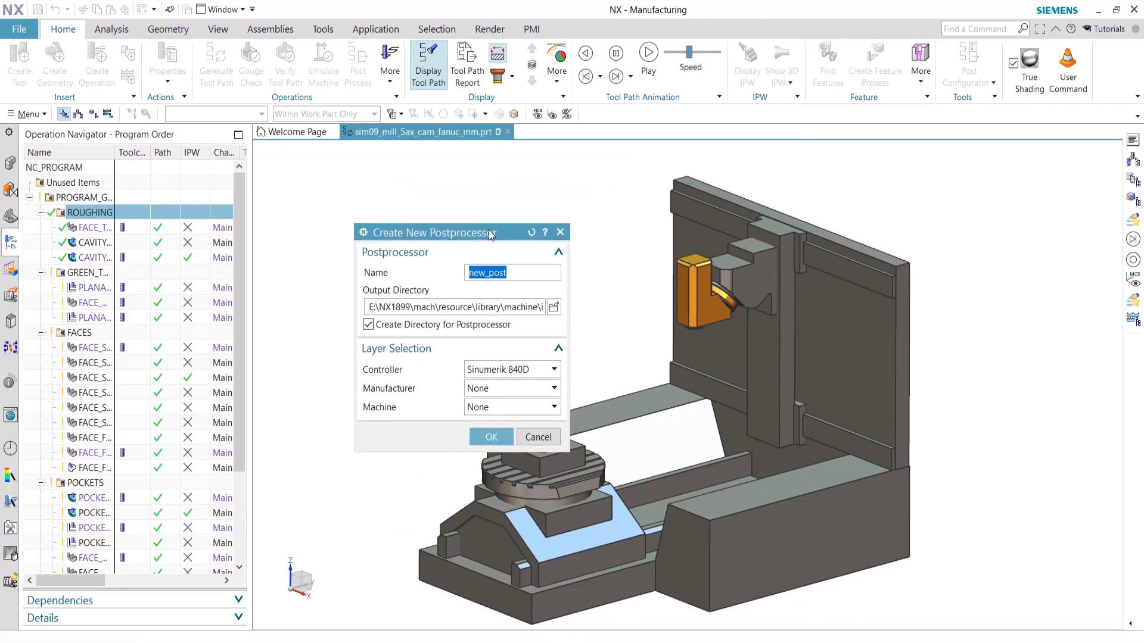
Choose Sinumerik 840D as the new postprocessor's controller and Community Layer as its manufacturer
left_click(517, 374)
left_click(529, 381)
left_click(512, 391)
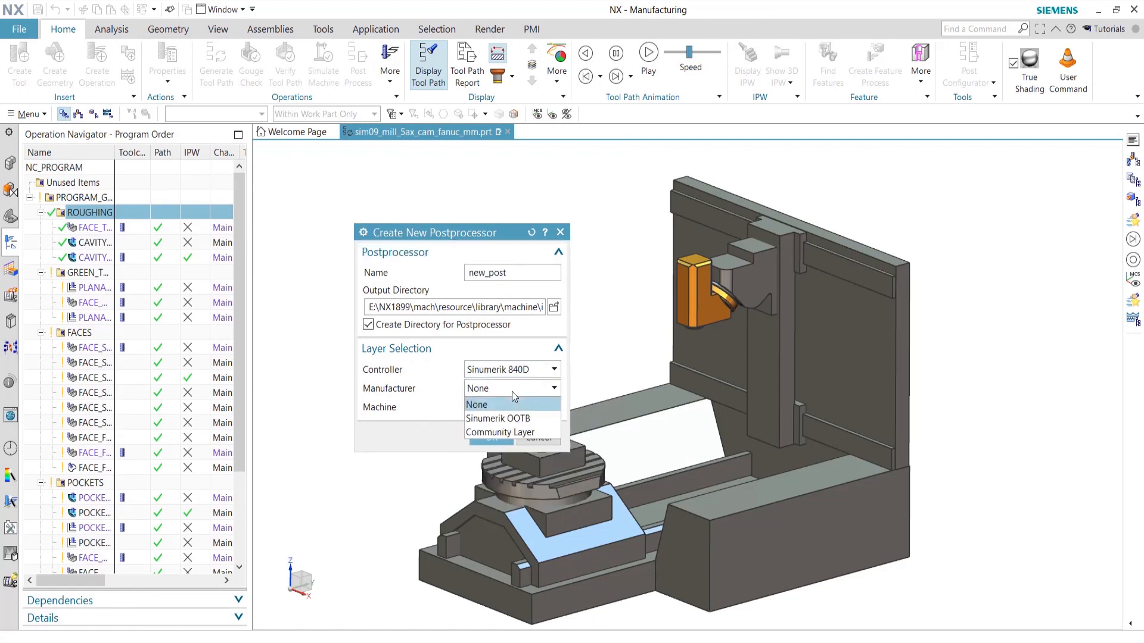
left_click(490, 433)
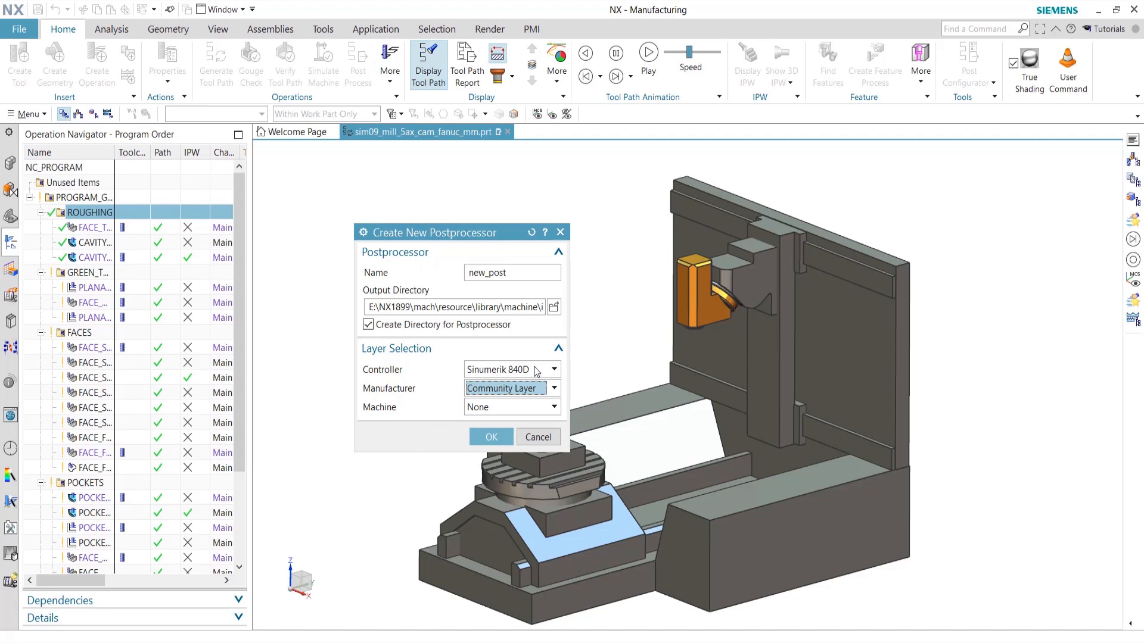
Name the postprocessor mySinumerik, set its output directory to E:\ and create it
double_click(504, 273)
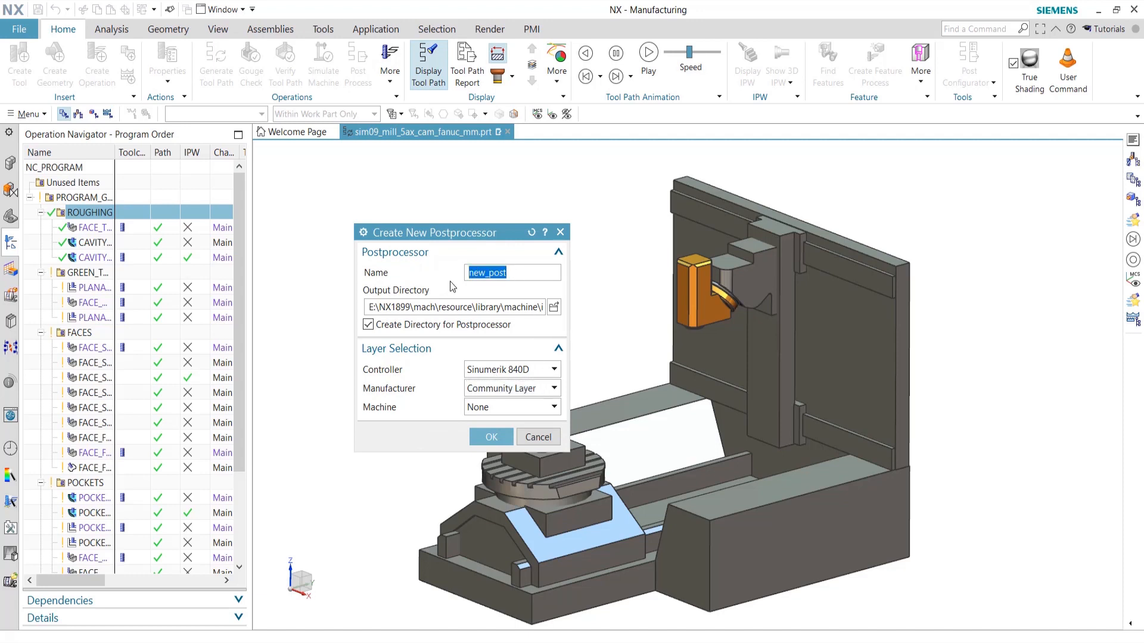
type("mySinumerik")
left_click(553, 308)
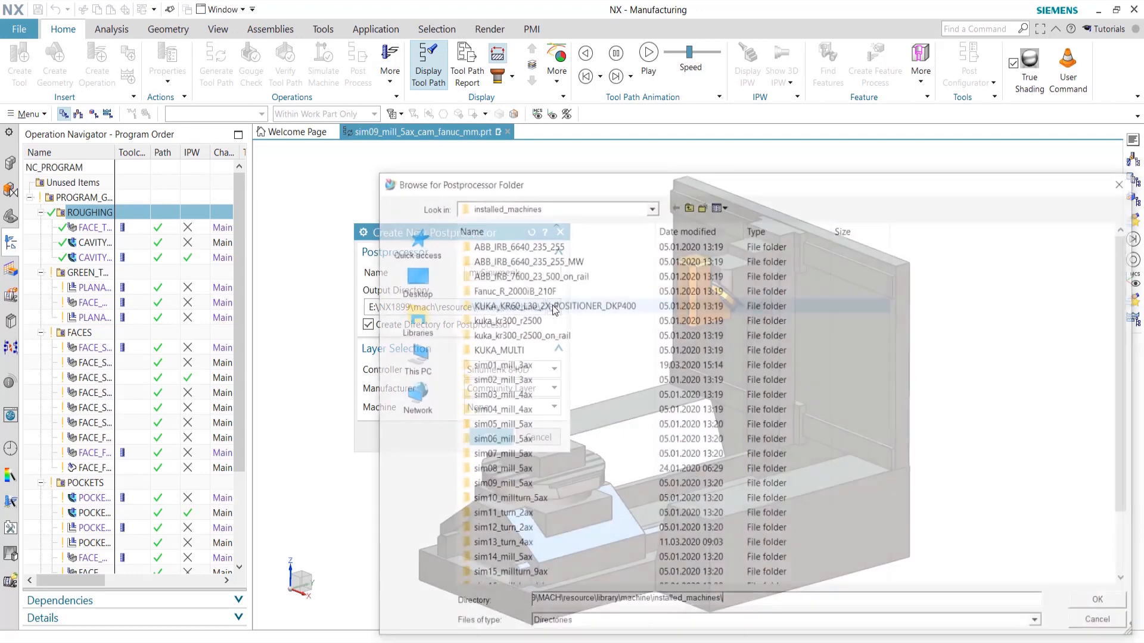
left_click(650, 206)
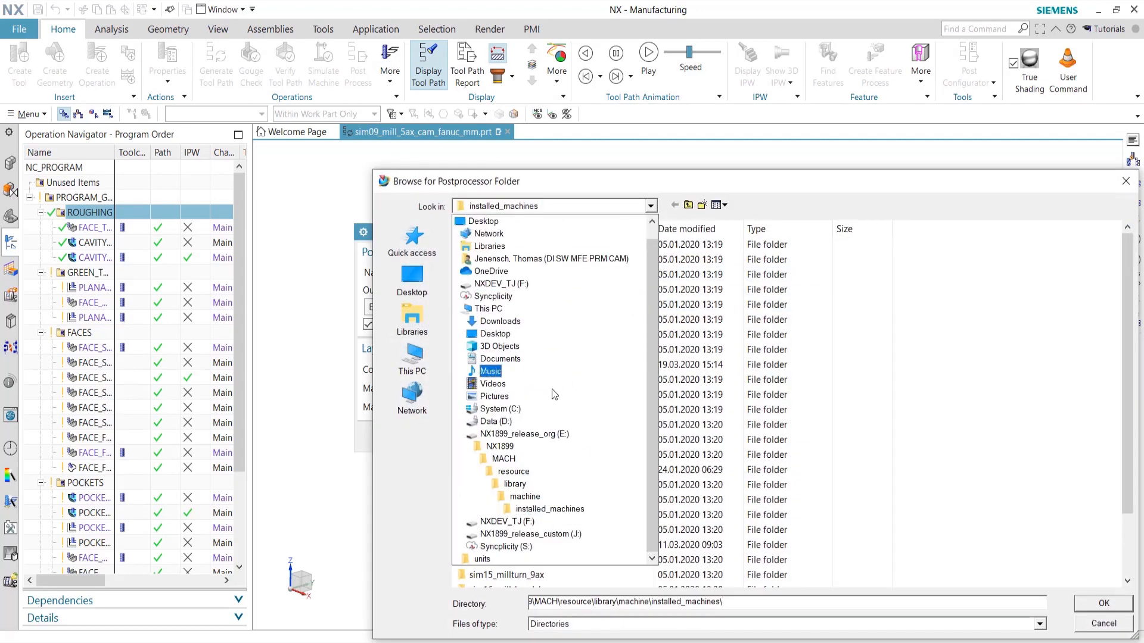
left_click(535, 434)
left_click(1103, 604)
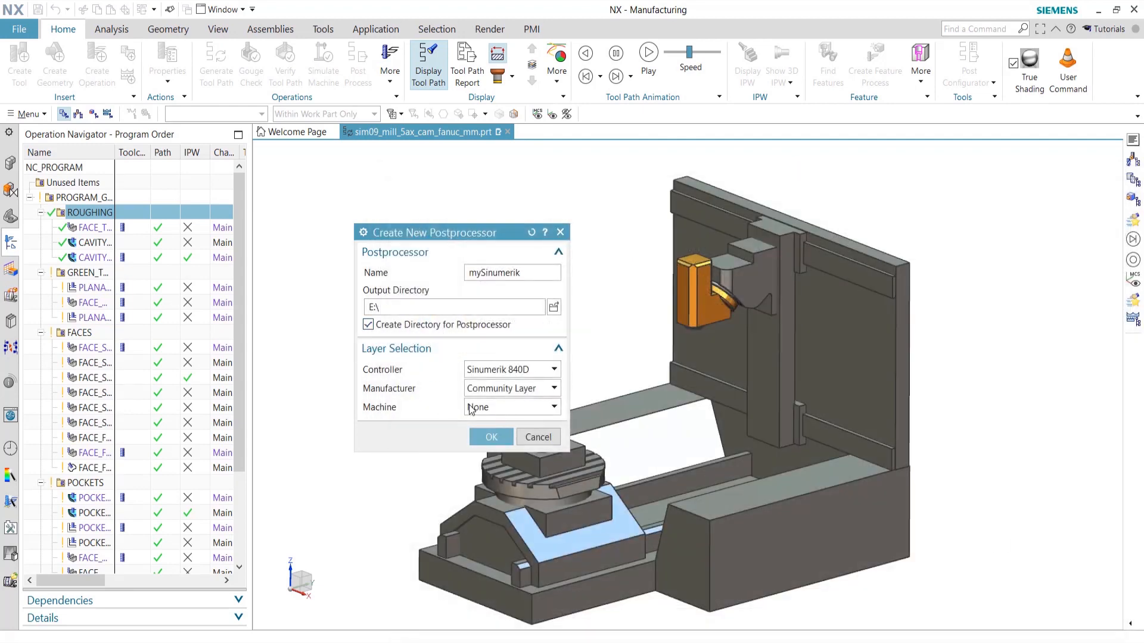
left_click(493, 439)
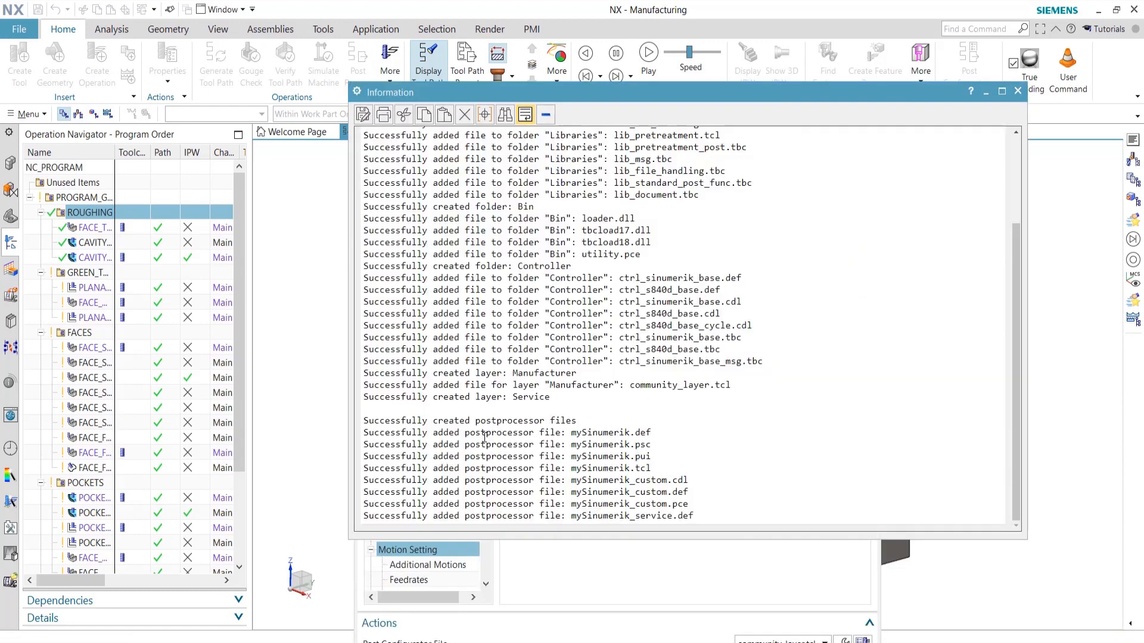
Close the creation report and inspect mySinumerik's Post Configurator files and its Tool Change settings
left_click(1017, 97)
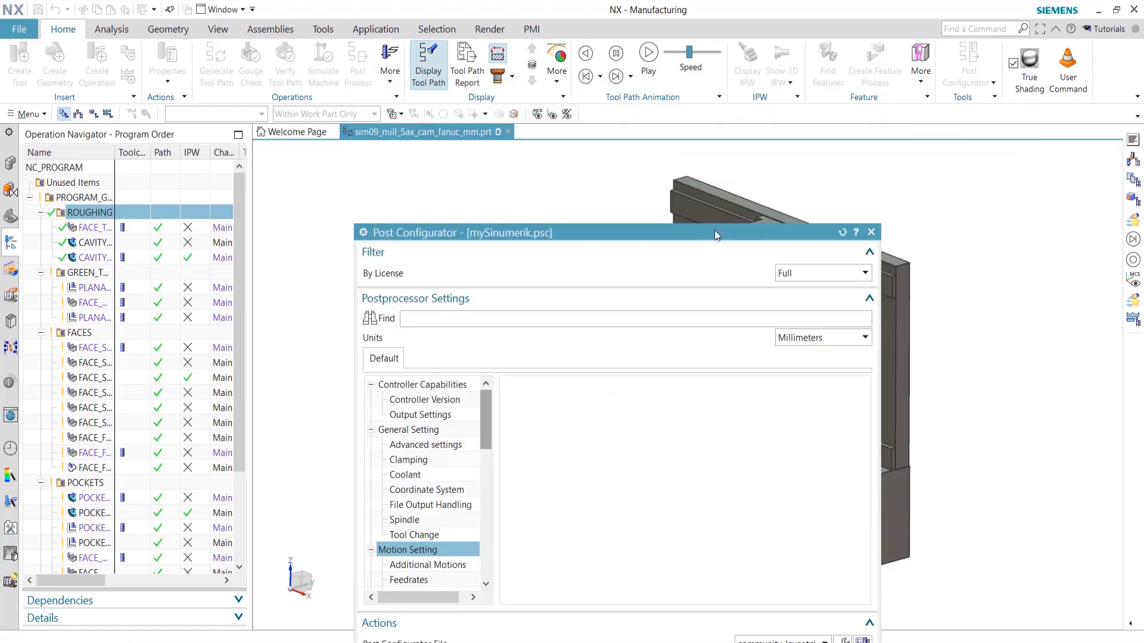
left_click_drag(693, 237, 533, 96)
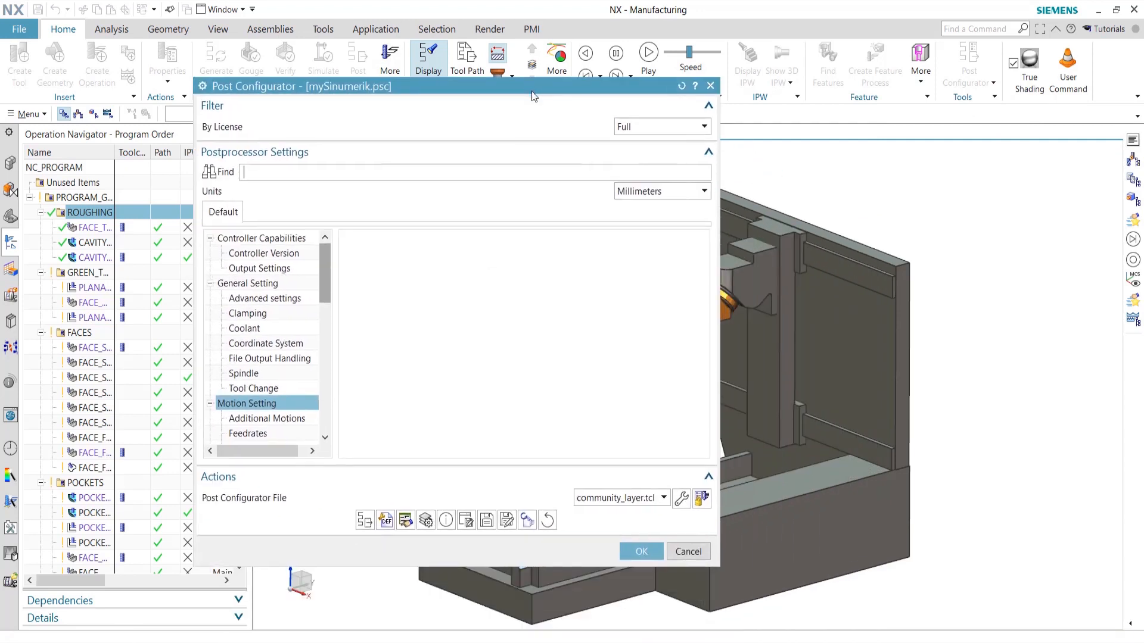
left_click(646, 500)
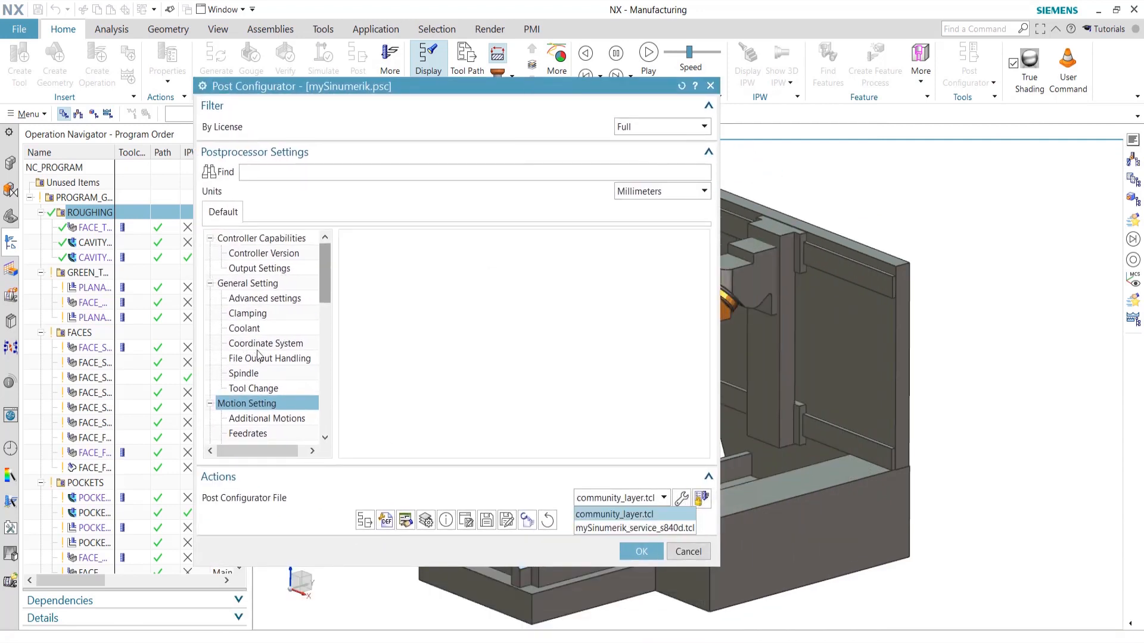
left_click(263, 388)
left_click(274, 390)
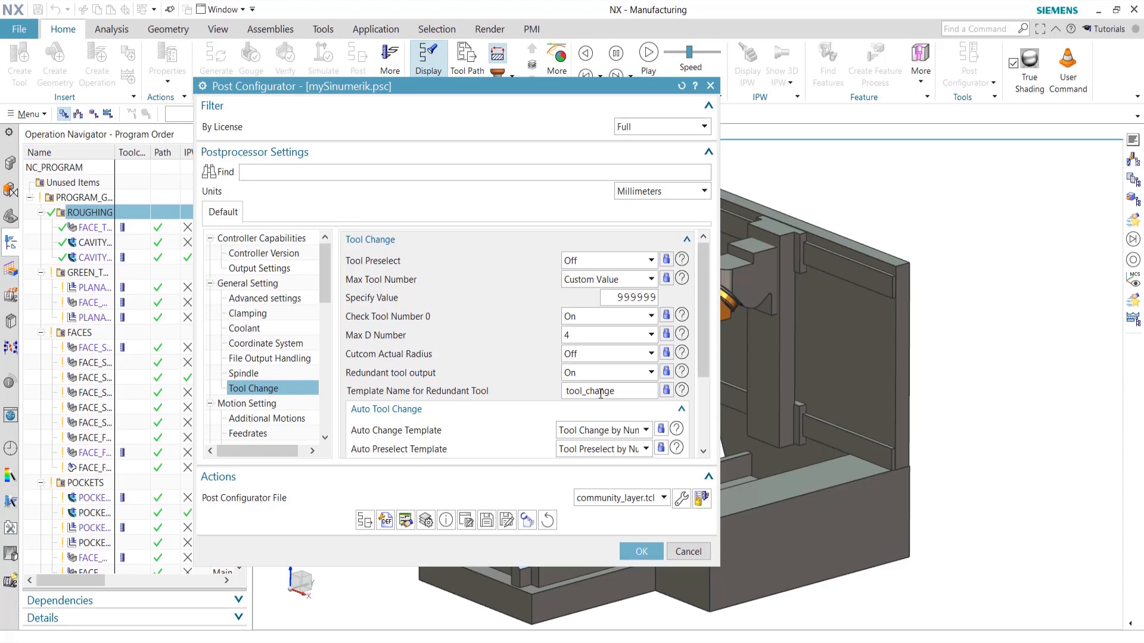
scroll(496, 387, "down", 2)
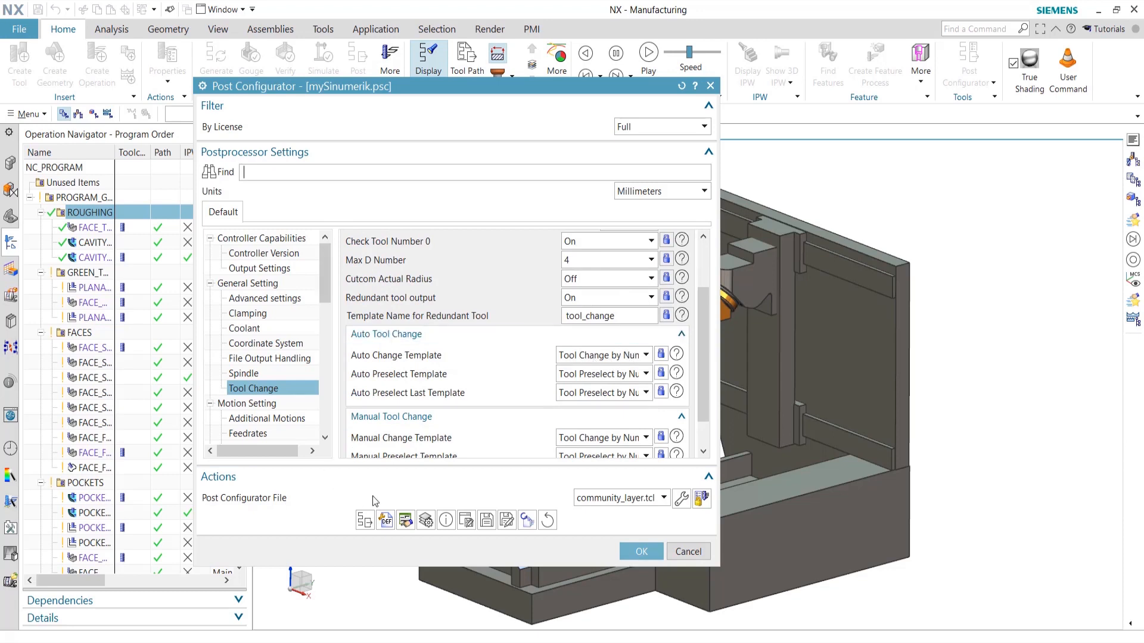
Postprocess the ROUGHING program with mySinumerik and examine the tool change output of the FACE_TOP and CAVITY_TOP operations
left_click(365, 520)
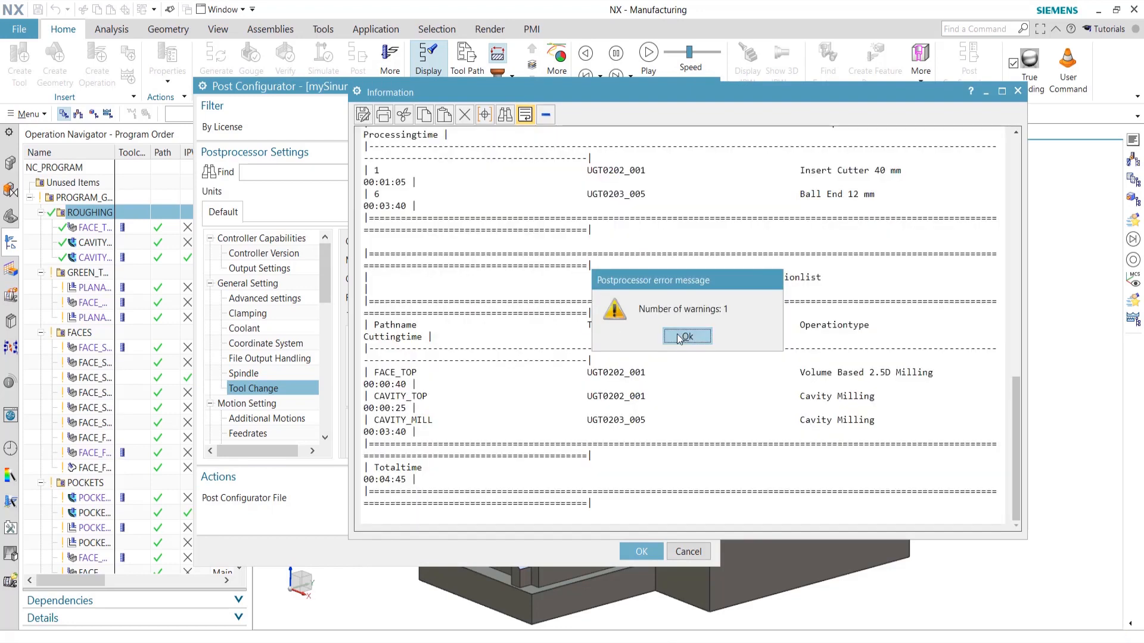
left_click(682, 335)
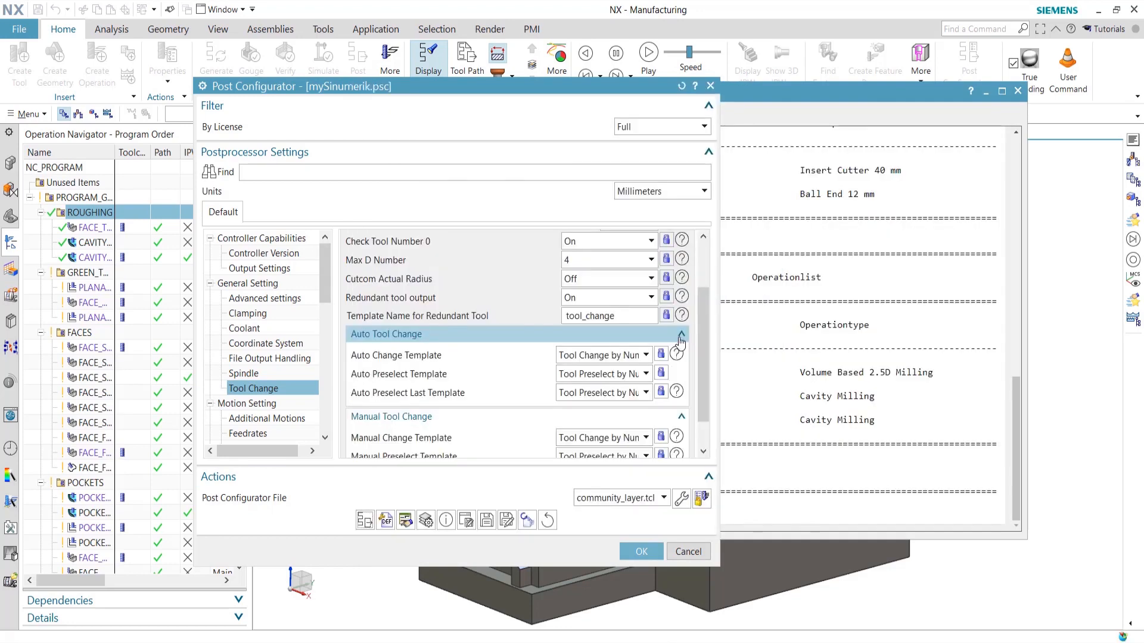
left_click_drag(1016, 511, 1012, 202)
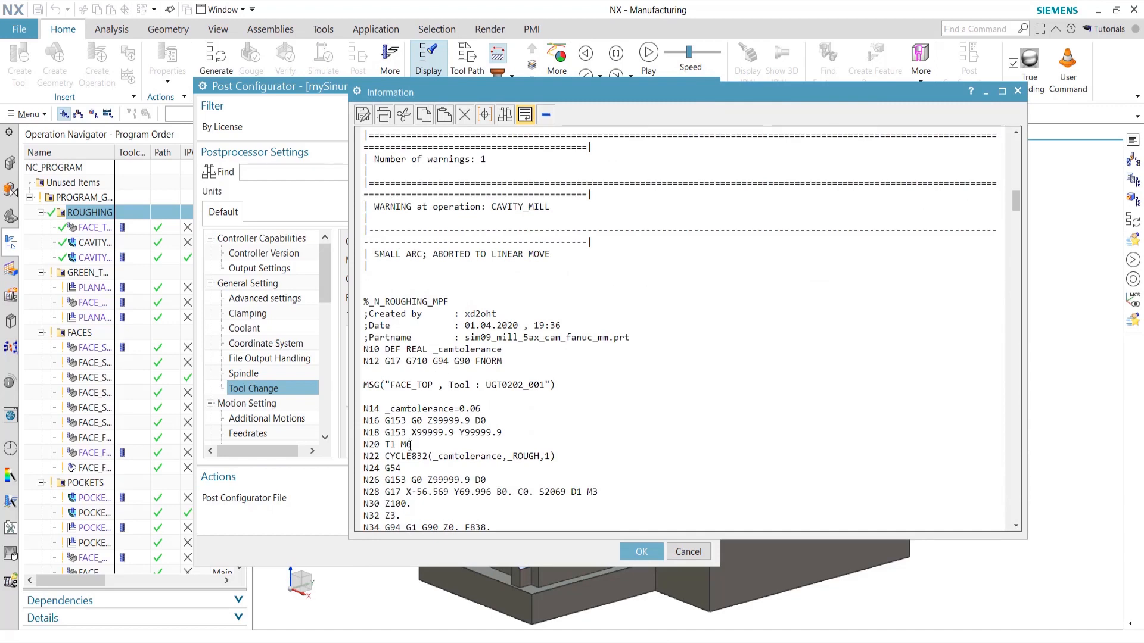
left_click_drag(385, 445, 411, 446)
scroll(466, 407, "down", 9)
scroll(466, 406, "down", 10)
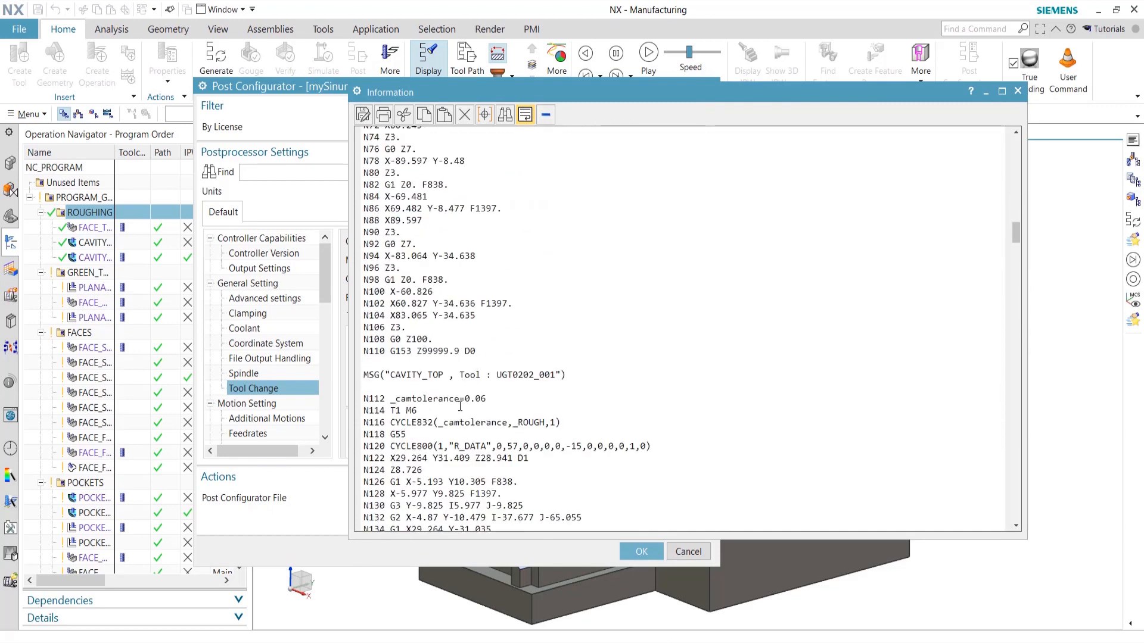
left_click_drag(390, 329, 433, 328)
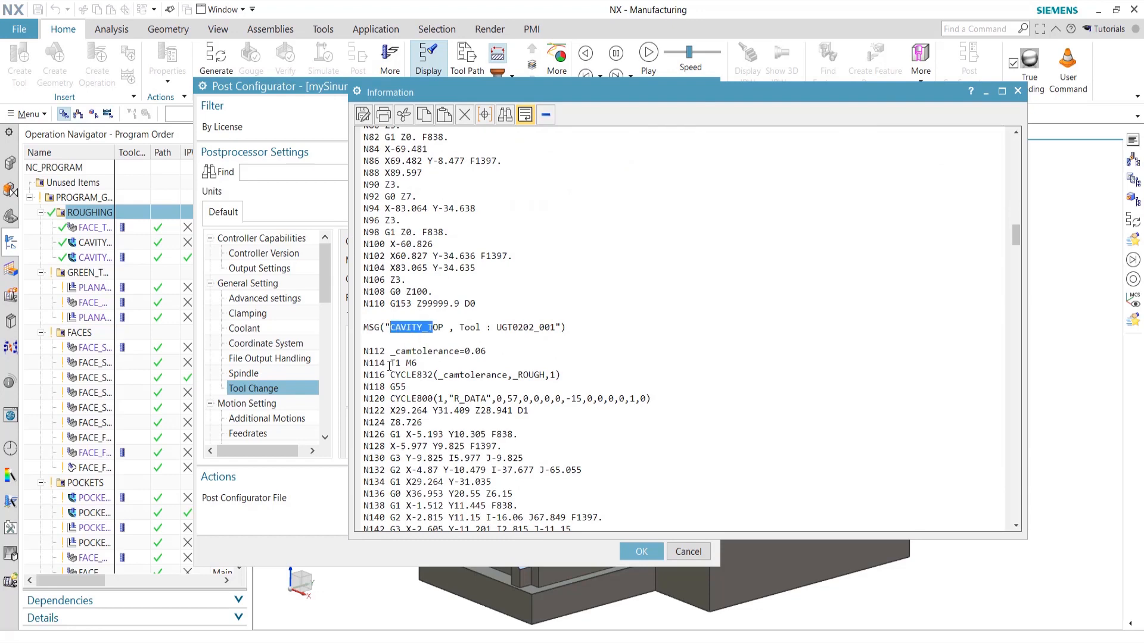
left_click_drag(392, 363, 427, 361)
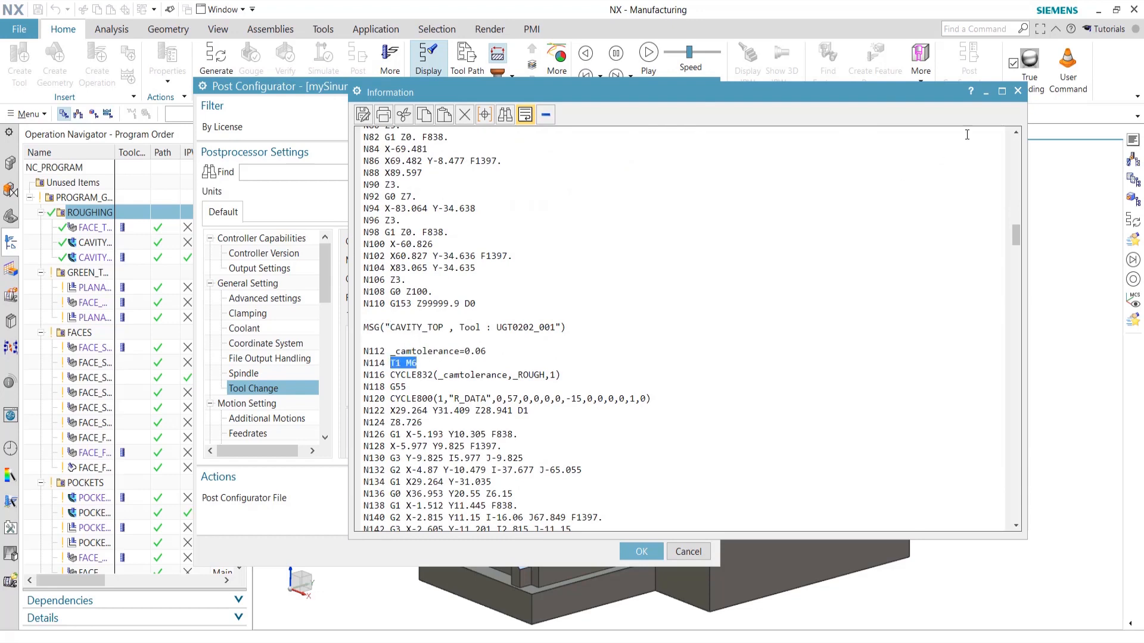
Close the program output and set Redundant tool output to Off in mySinumerik's Tool Change settings
left_click(1017, 90)
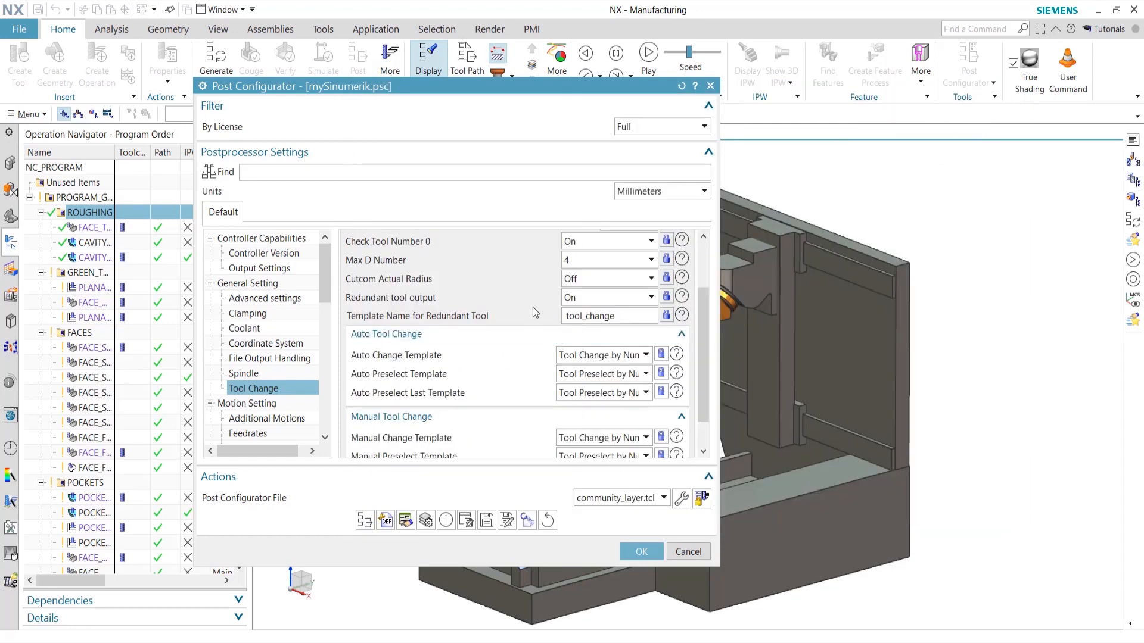
left_click(631, 297)
left_click(581, 326)
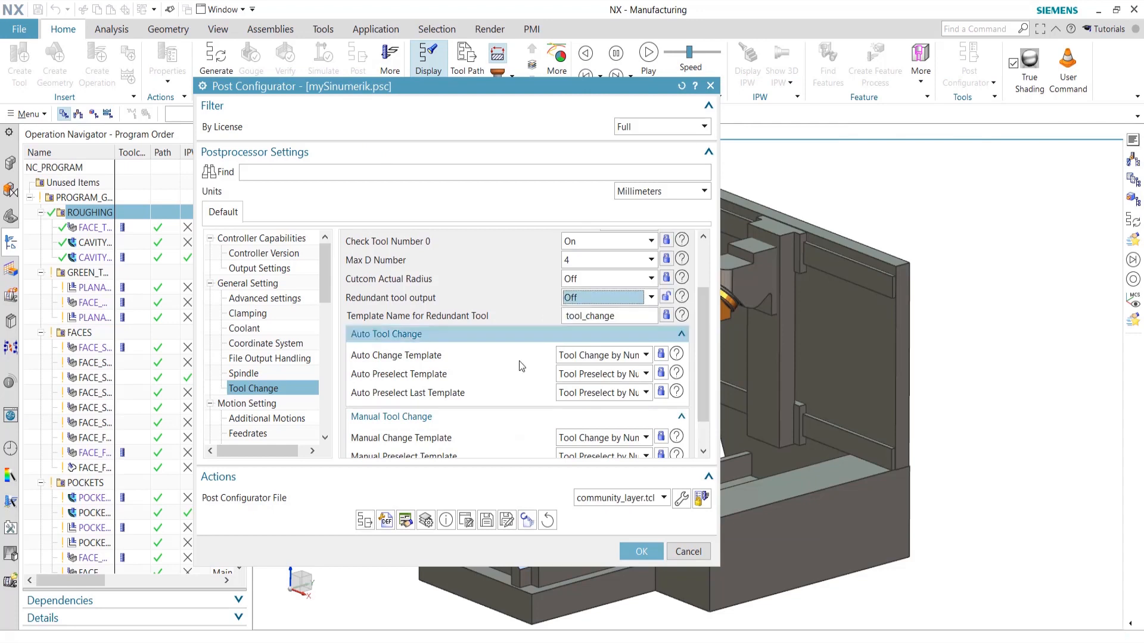
Postprocess the ROUGHING program again, check the tool change output of FACE_TOP and CAVITY_TOP with redundant output off, and close the listing
left_click(386, 506)
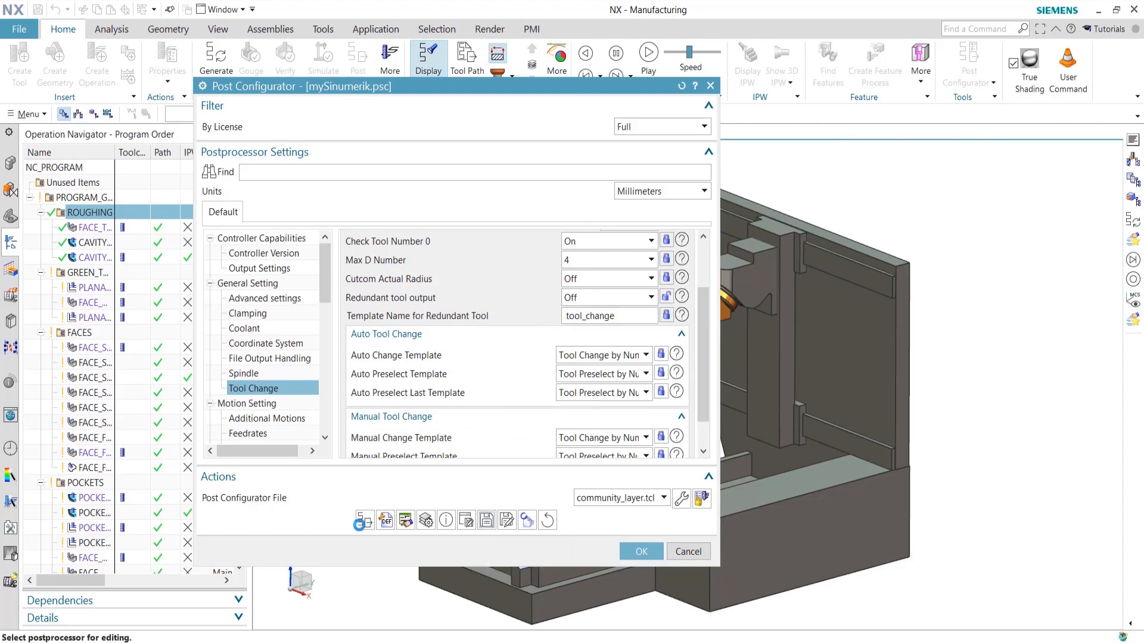
left_click(365, 521)
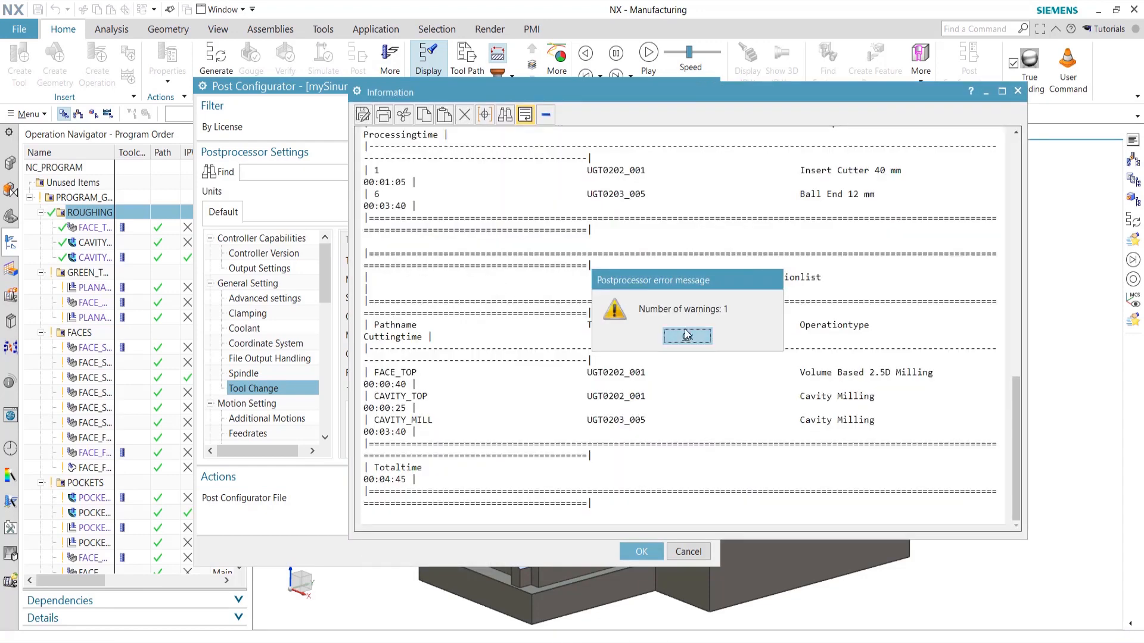
left_click(686, 336)
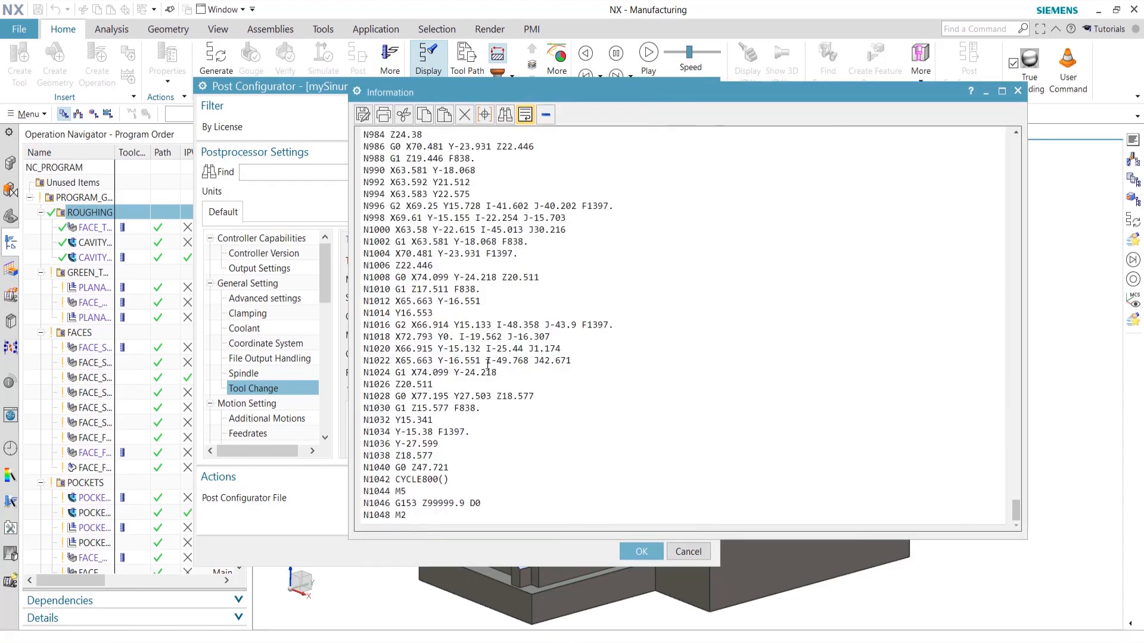
left_click_drag(1014, 511, 1011, 201)
scroll(392, 370, "down", 4)
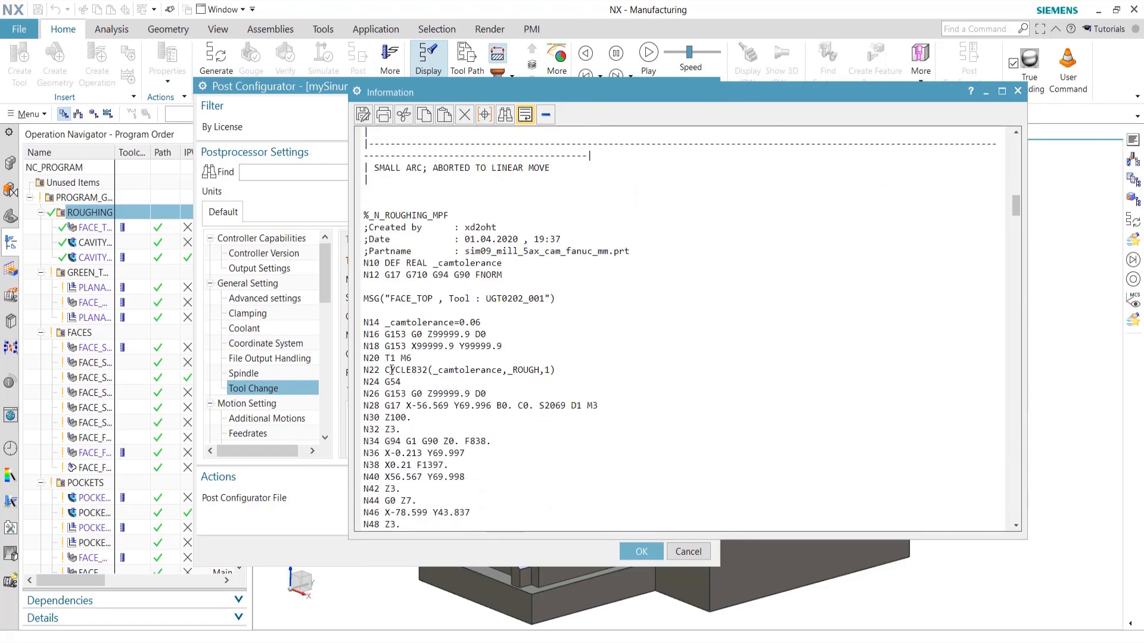
left_click_drag(385, 357, 421, 356)
scroll(529, 344, "down", 14)
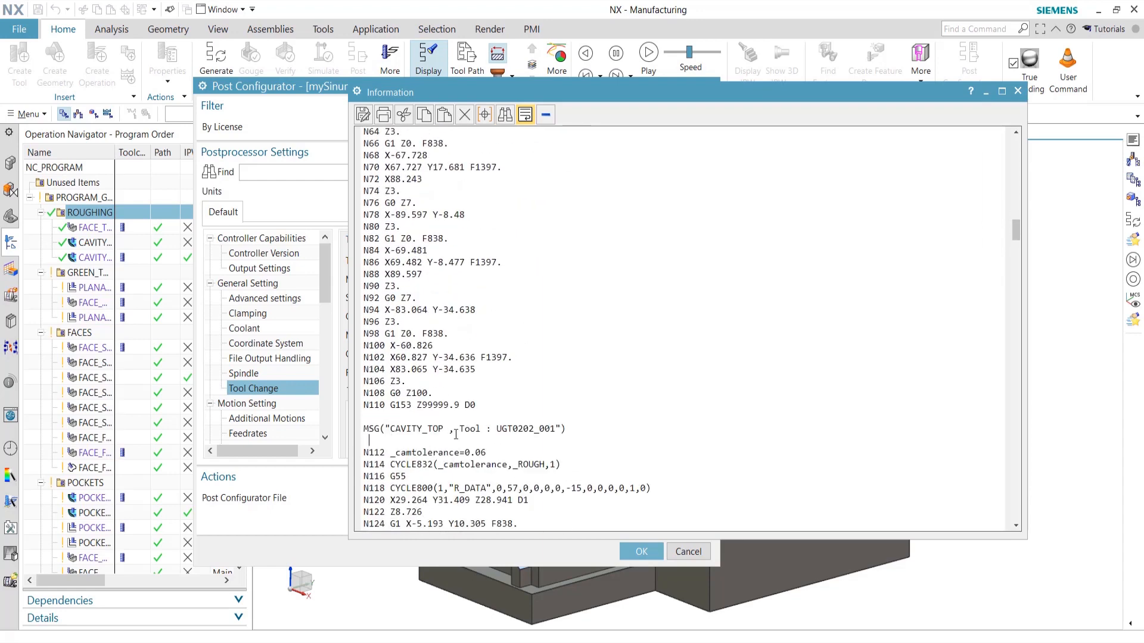
left_click_drag(464, 429, 467, 436)
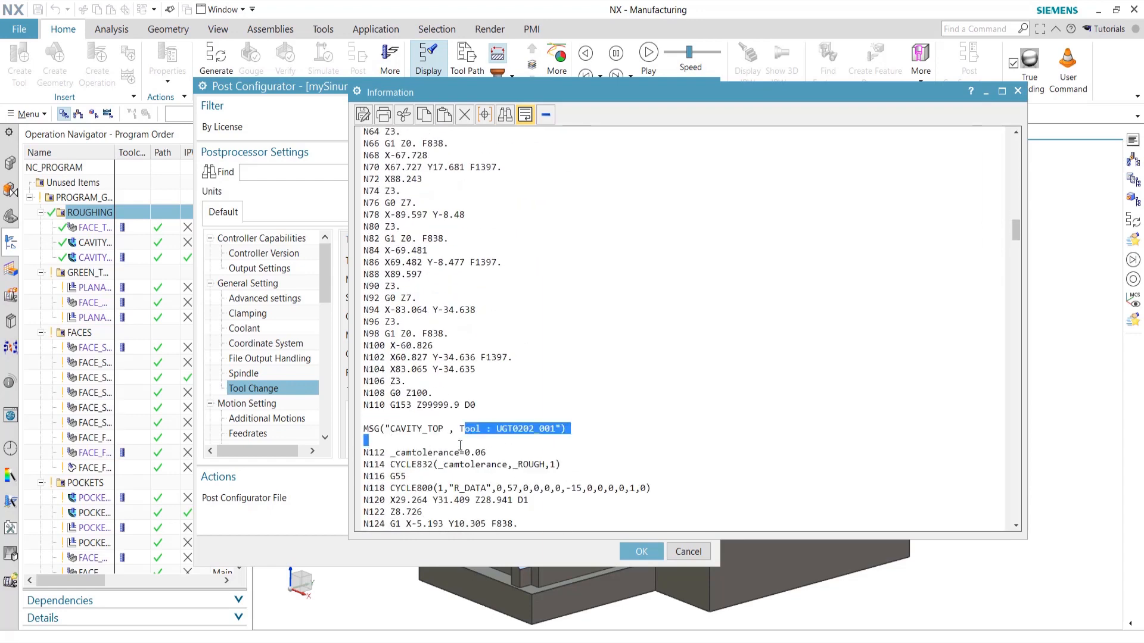
left_click(455, 444)
left_click(1018, 91)
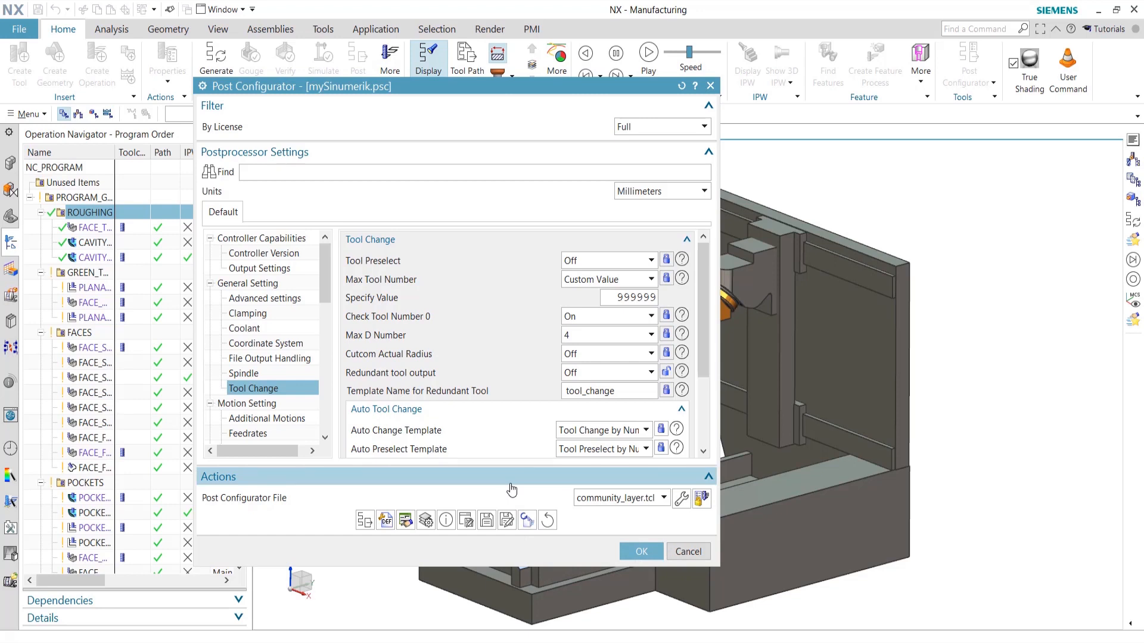
scroll(538, 441, "down", 3)
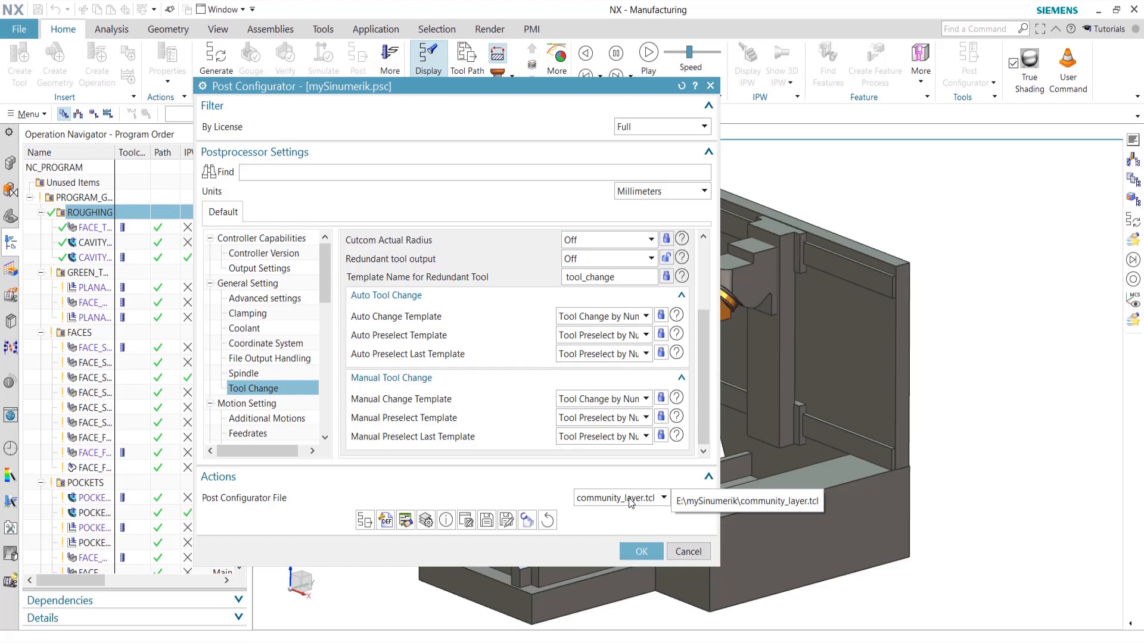
scroll(314, 384, "down", 2)
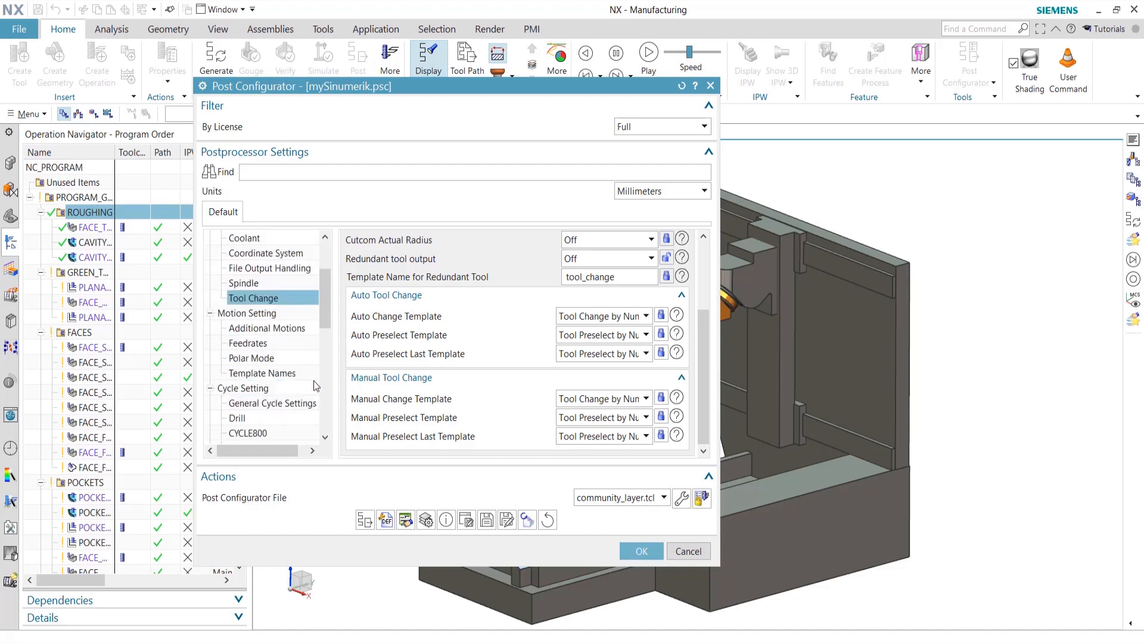
scroll(314, 381, "down", 7)
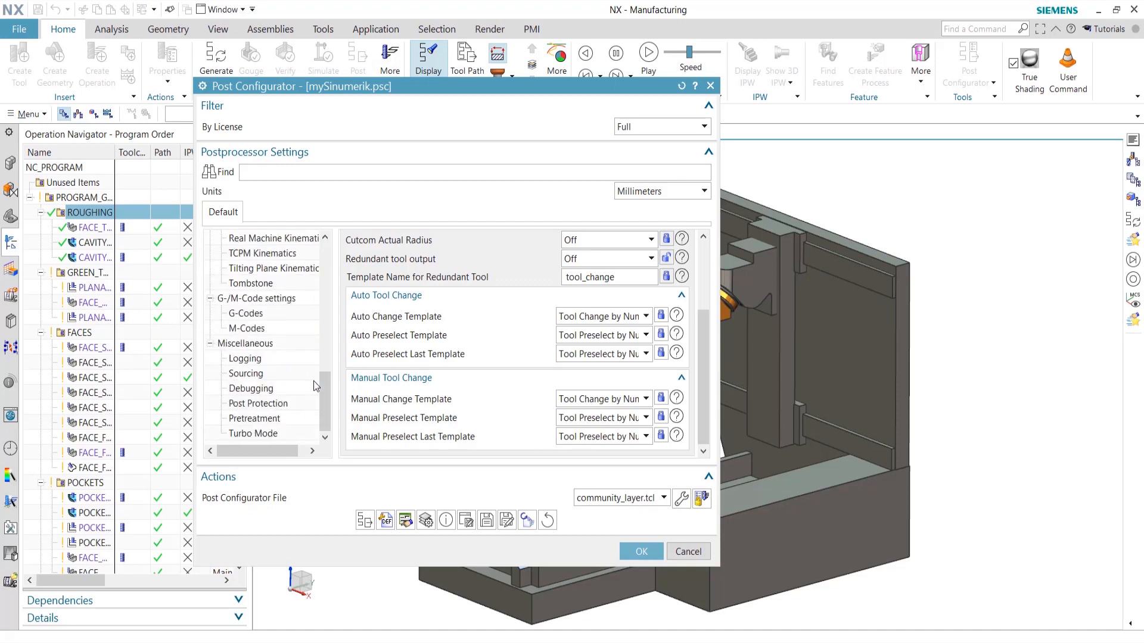